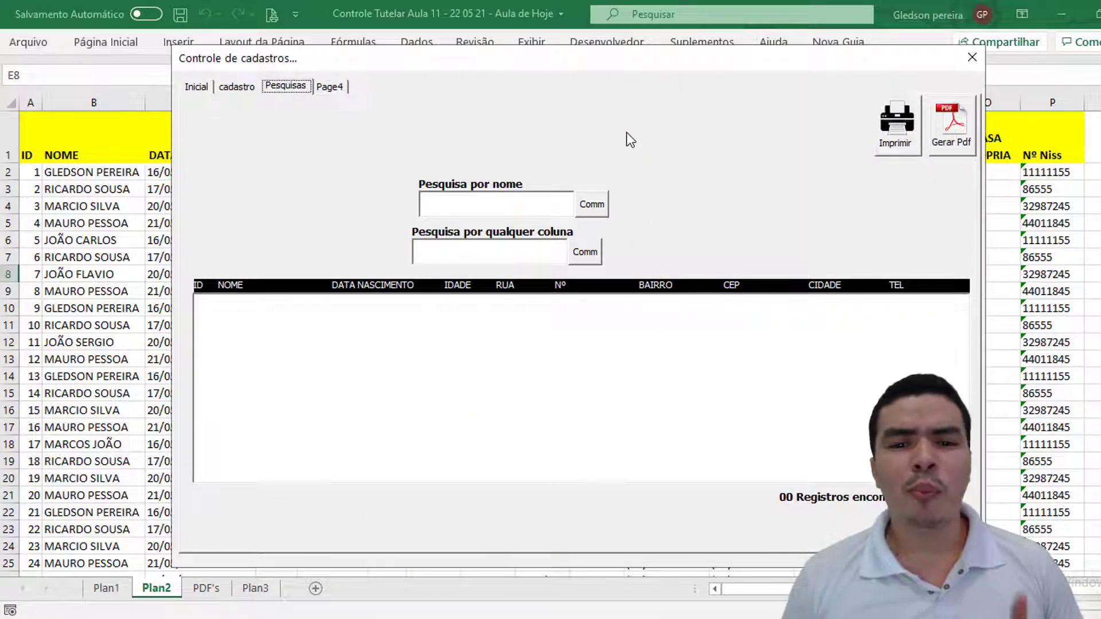
Step: Run an empty name search on the Pesquisas tab so all 1000 records are listed
{"action": "left_click", "coordinate": [593, 206]}
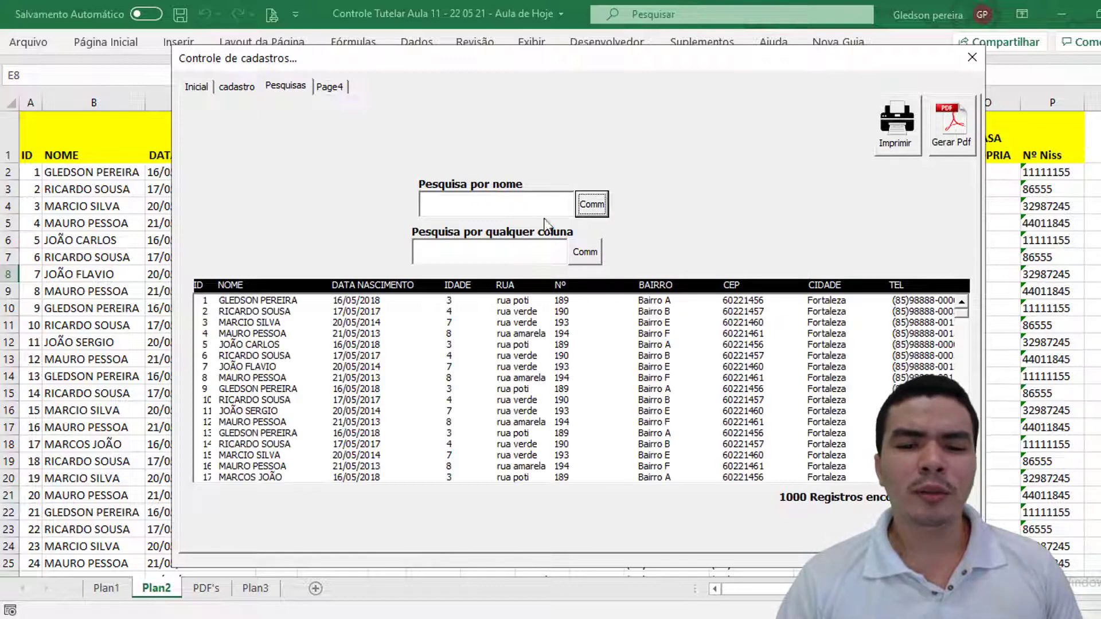
{"action": "left_click", "coordinate": [508, 208]}
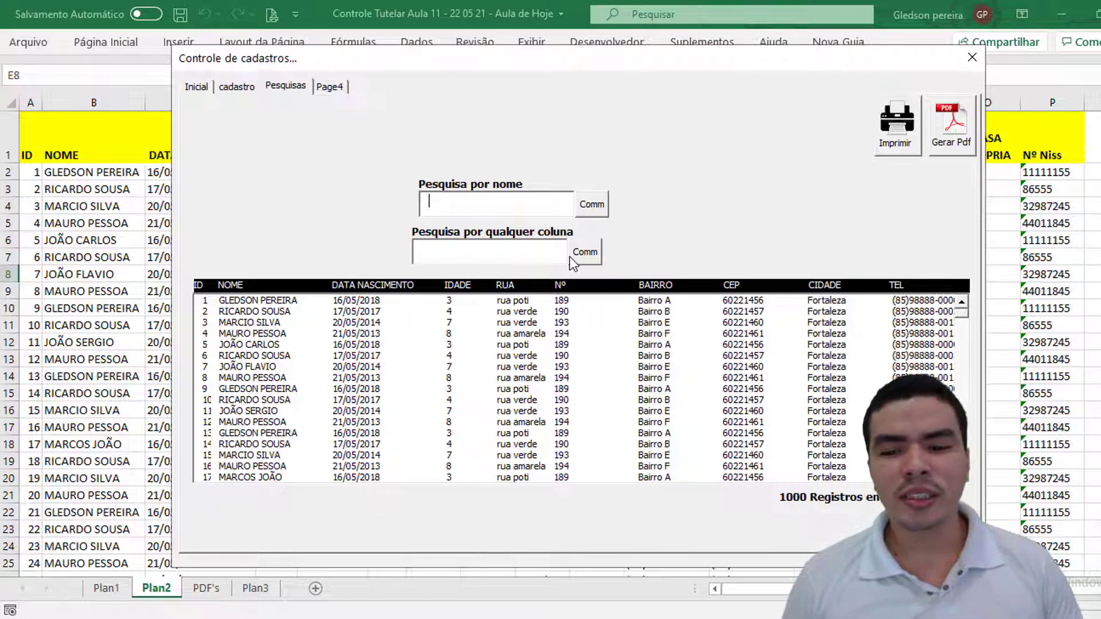
Step: Close the form and open FrmPrincipal in the VBA editor's designer via Project Explorer
{"action": "left_click", "coordinate": [972, 57]}
{"action": "left_click", "coordinate": [607, 46]}
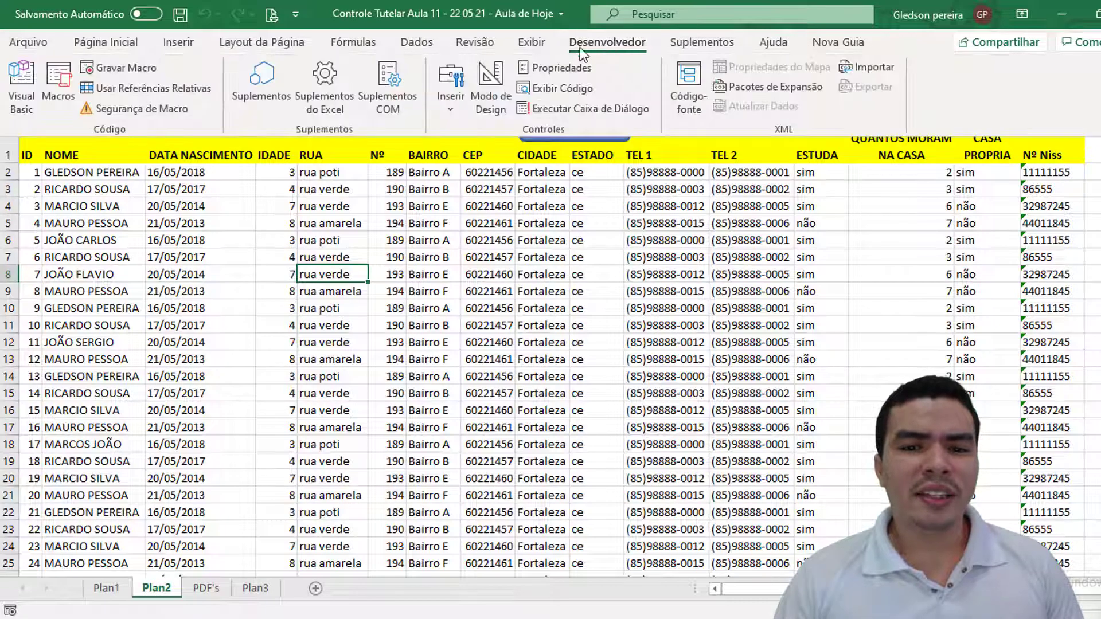
{"action": "left_click", "coordinate": [22, 86]}
{"action": "left_click", "coordinate": [114, 30]}
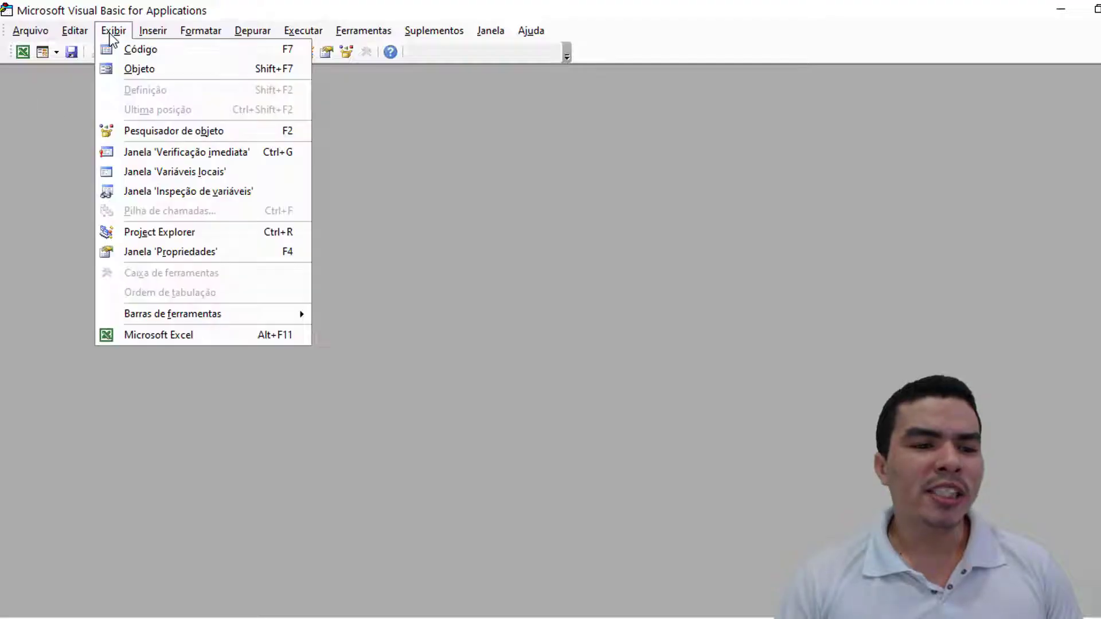
{"action": "left_click", "coordinate": [153, 229]}
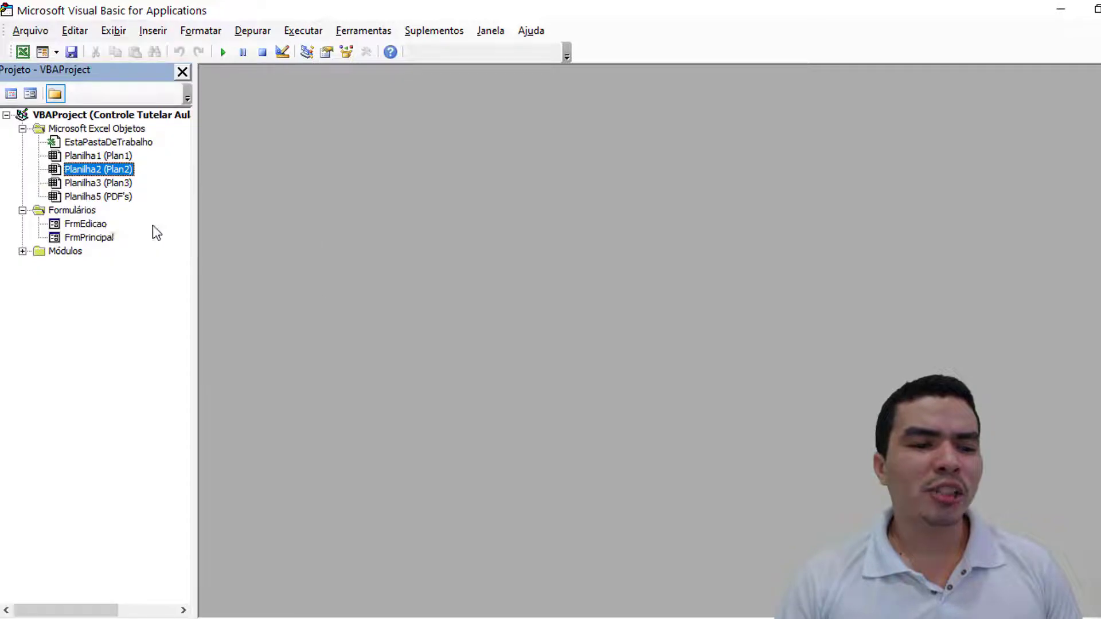
{"action": "double_click", "coordinate": [94, 240]}
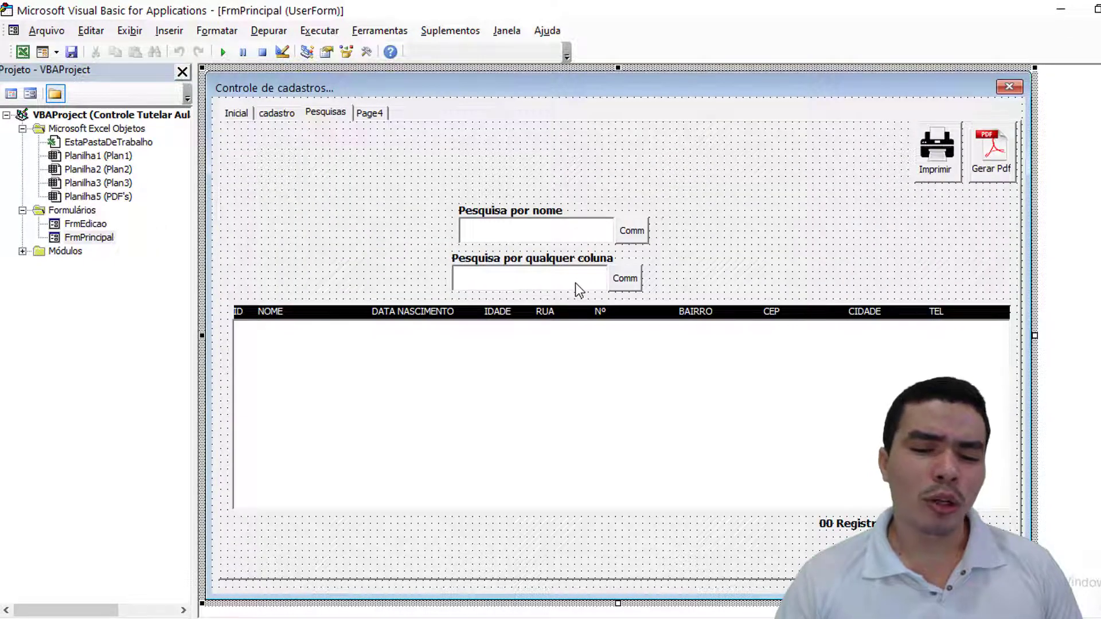
Step: Show the name search button BtnPesquisar's properties and select its Picture property
{"action": "left_click", "coordinate": [637, 284]}
{"action": "left_click", "coordinate": [637, 237]}
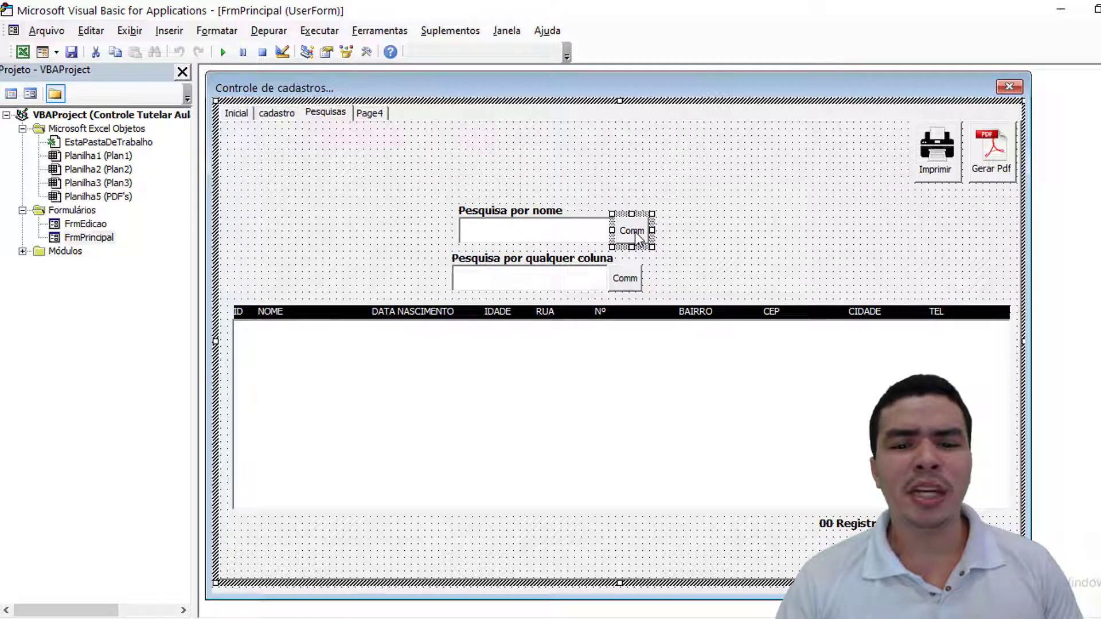
{"action": "right_click", "coordinate": [637, 237]}
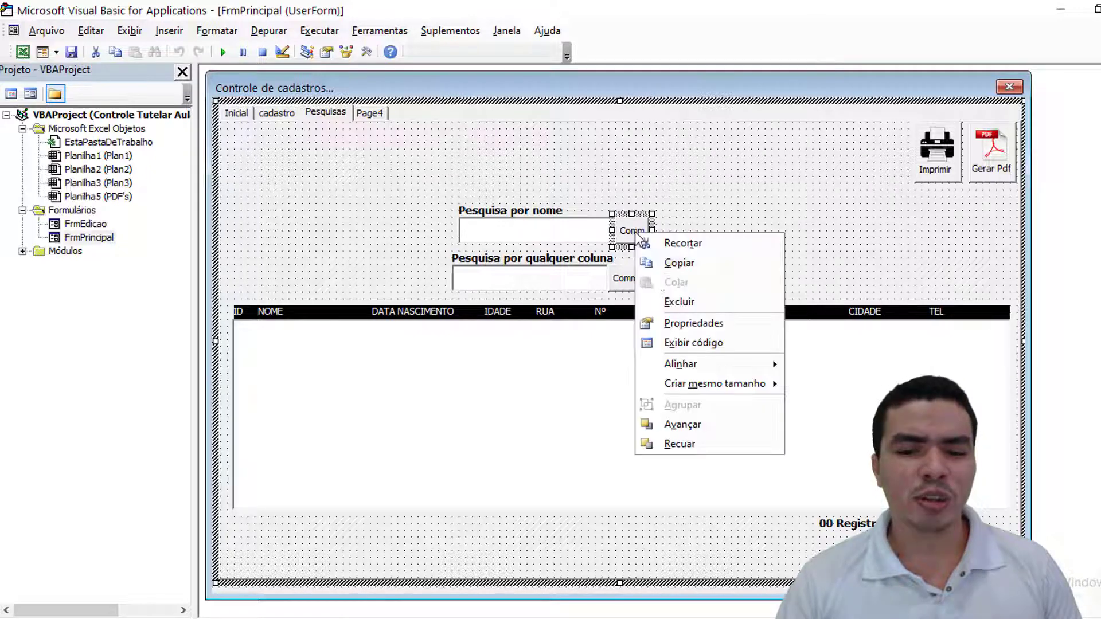
{"action": "left_click", "coordinate": [682, 322]}
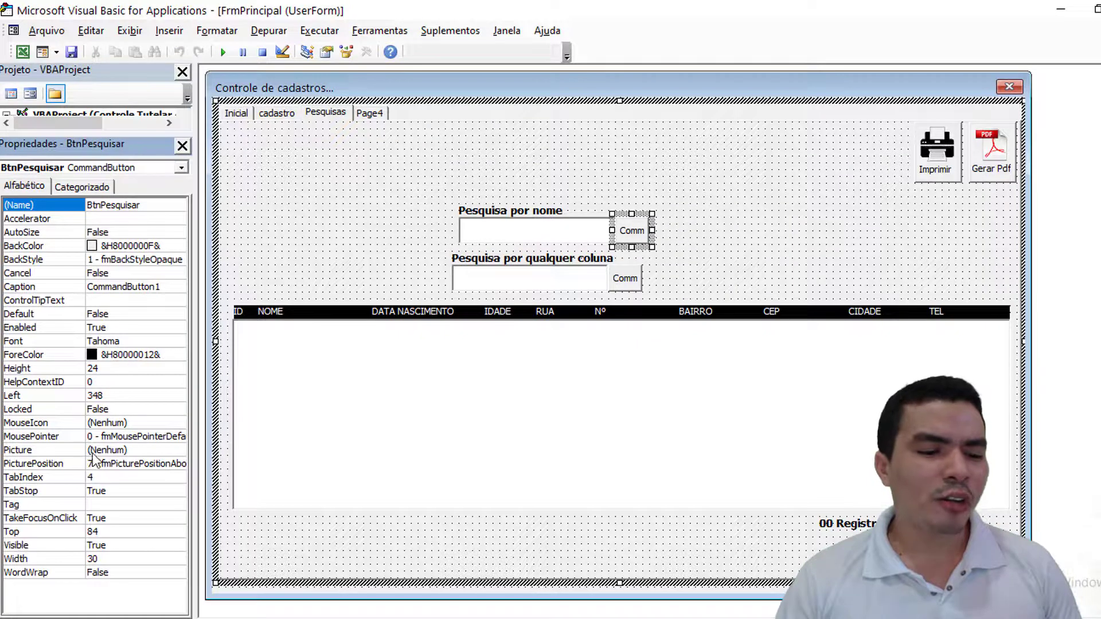
{"action": "left_click", "coordinate": [114, 451]}
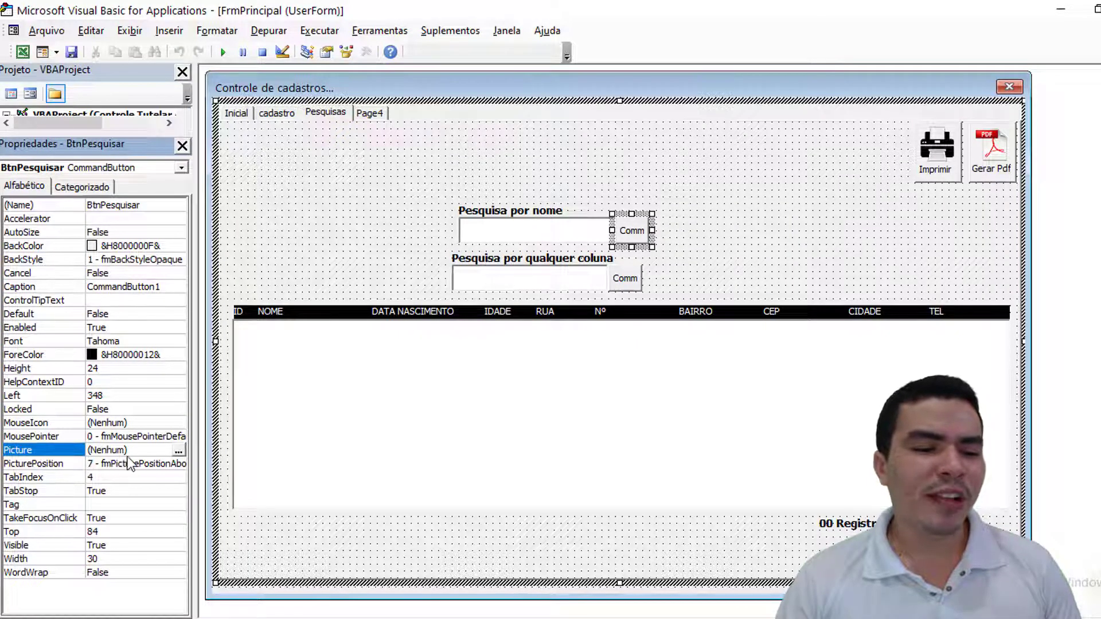
Step: Load the Pesquisar magnifier image as the name search button's Picture
{"action": "left_click", "coordinate": [178, 451]}
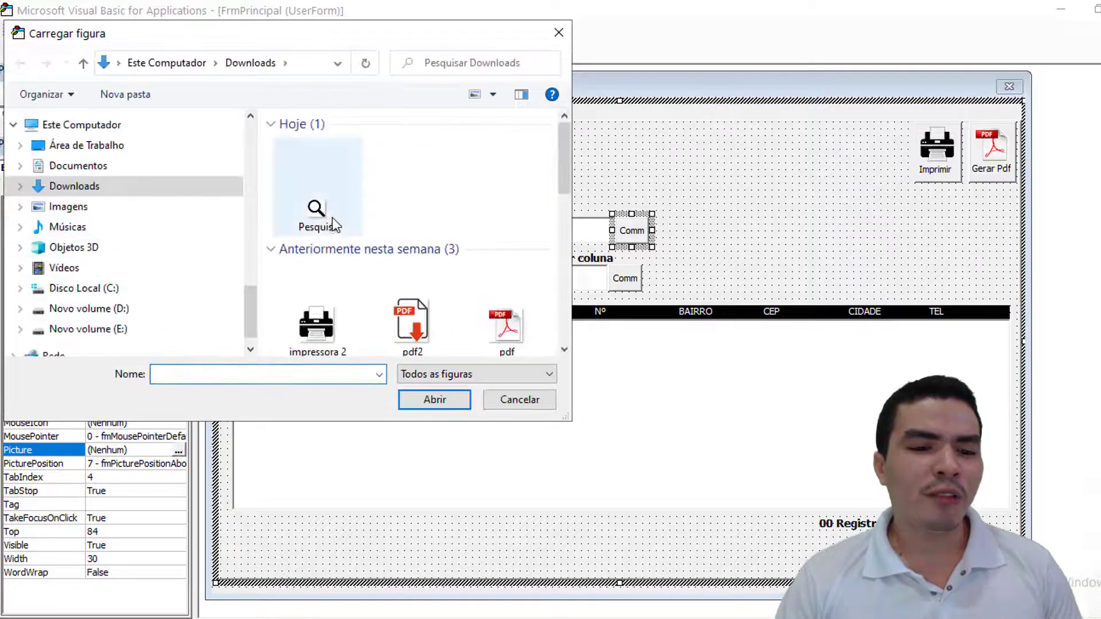
{"action": "left_click", "coordinate": [330, 216]}
{"action": "left_click", "coordinate": [429, 396]}
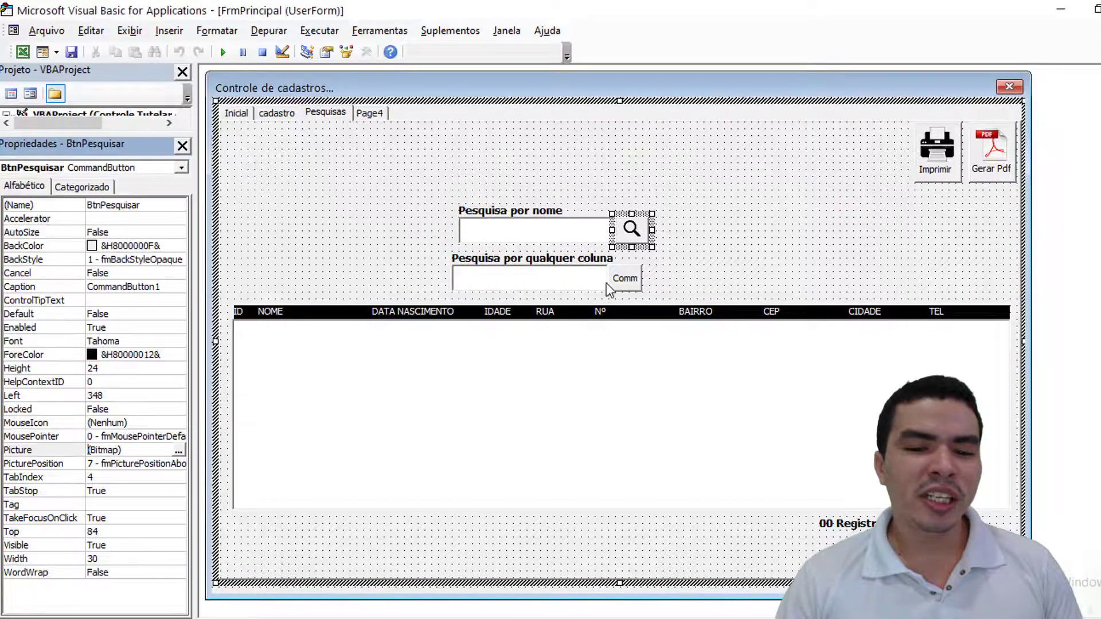
Step: Copy the name button's magnifier Picture into the any-column search button's Picture property
{"action": "left_click", "coordinate": [633, 282]}
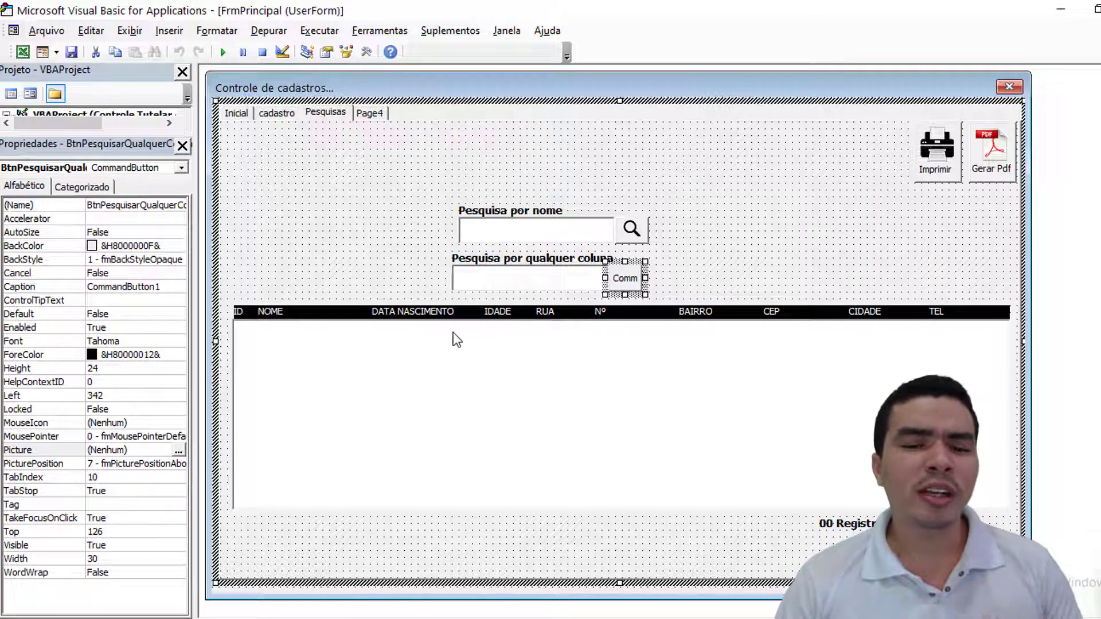
{"action": "left_click", "coordinate": [637, 232]}
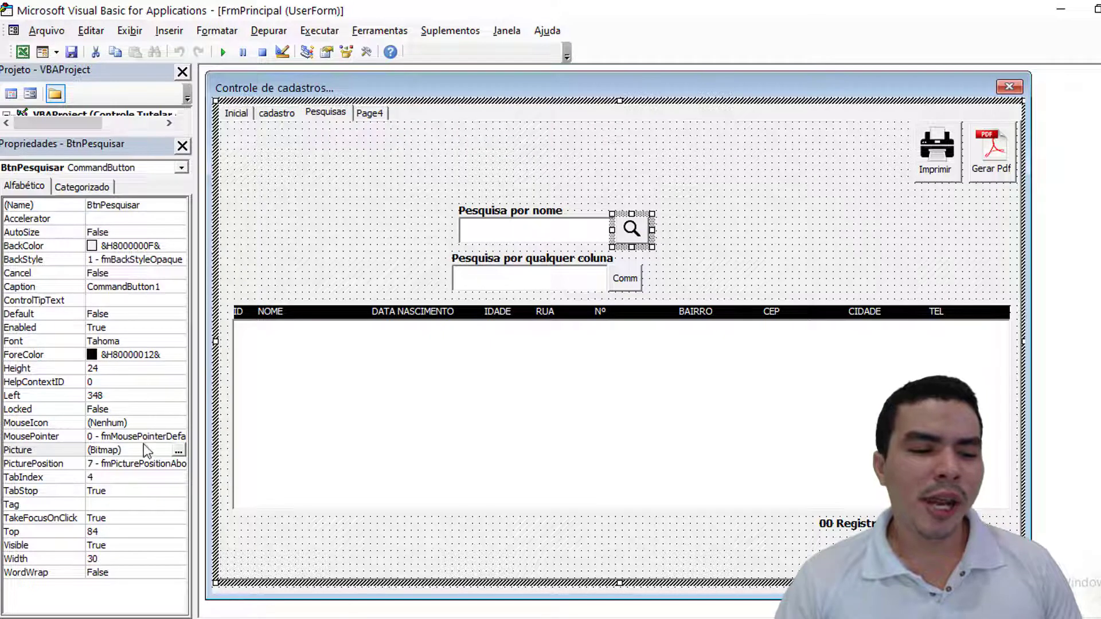
{"action": "left_click", "coordinate": [114, 450]}
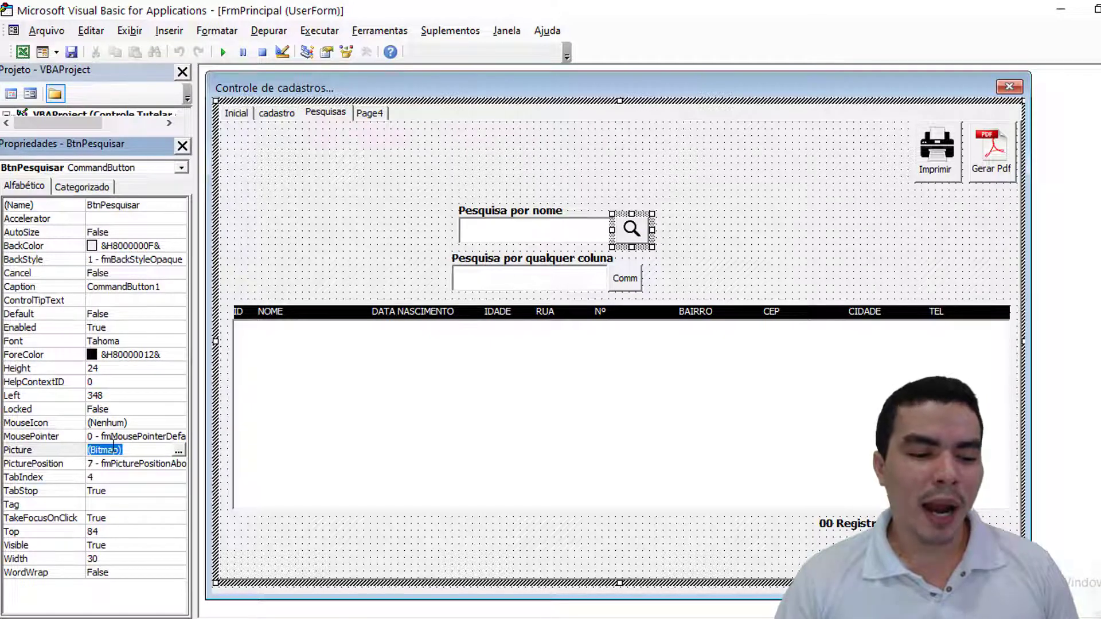
{"action": "left_click", "coordinate": [618, 281]}
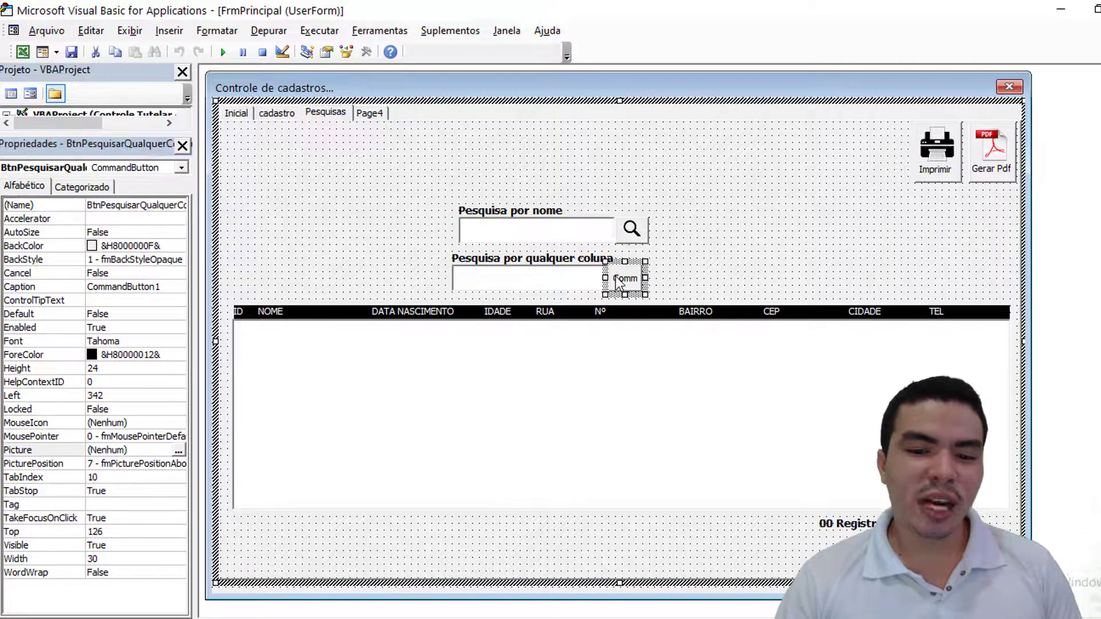
{"action": "left_click", "coordinate": [71, 449]}
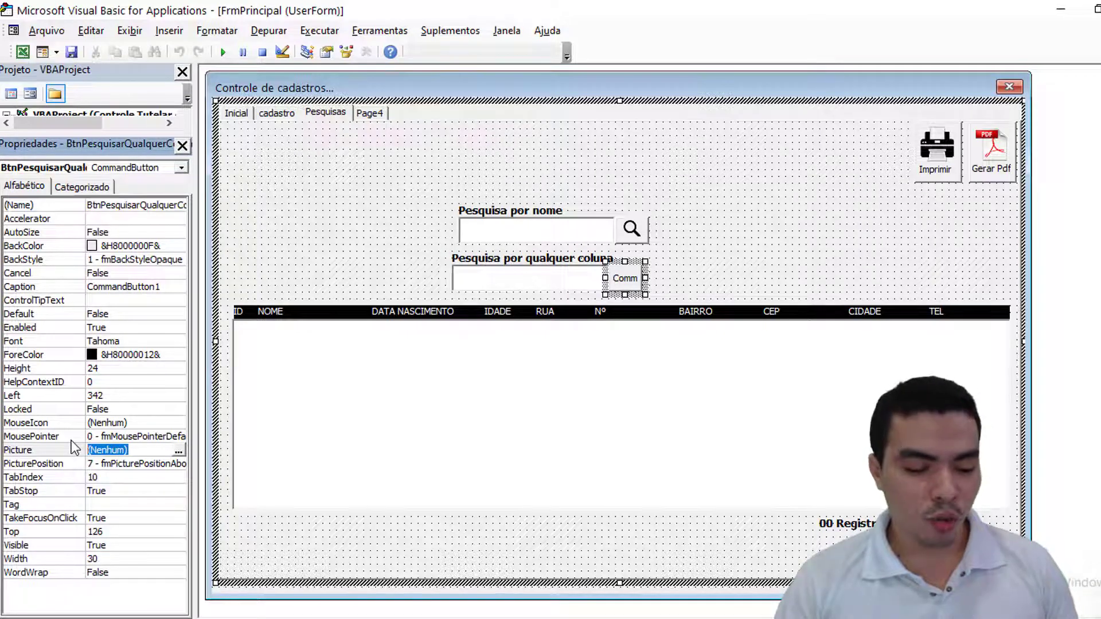
{"action": "key", "text": "ctrl+v"}
{"action": "left_click", "coordinate": [684, 278]}
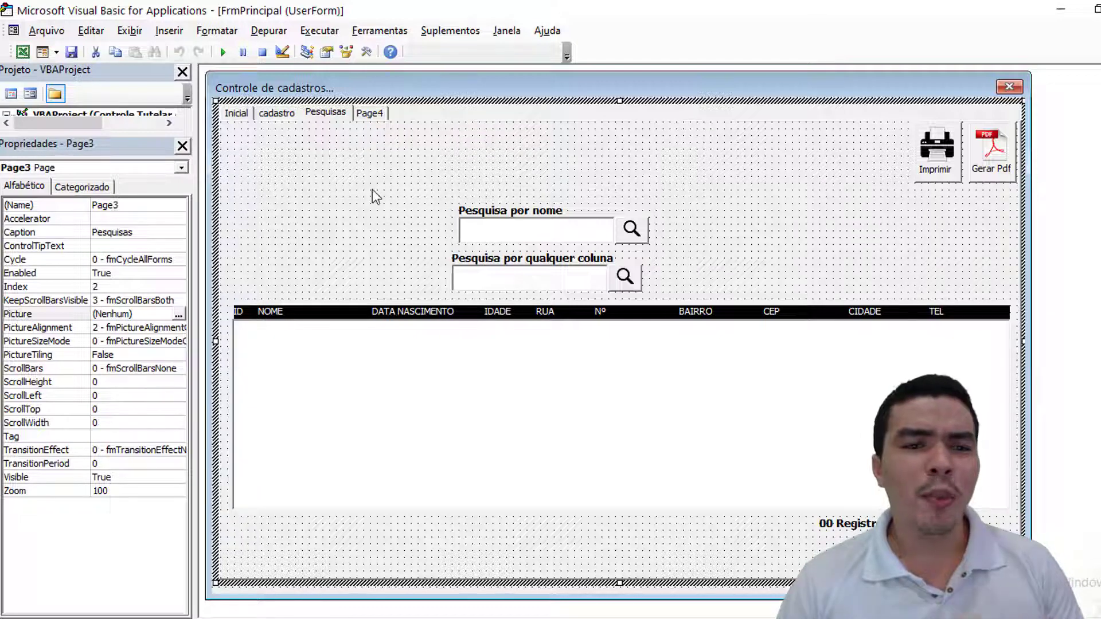
Step: Draw a combo box from the Toolbox to the right of the name search box
{"action": "left_click", "coordinate": [129, 30]}
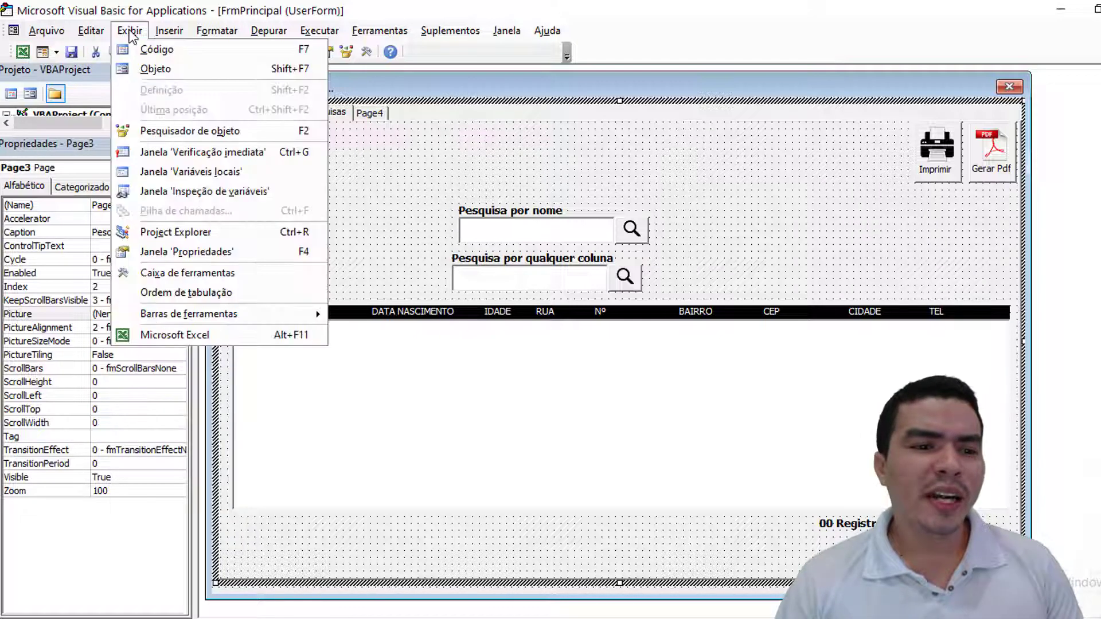
{"action": "left_click", "coordinate": [191, 270]}
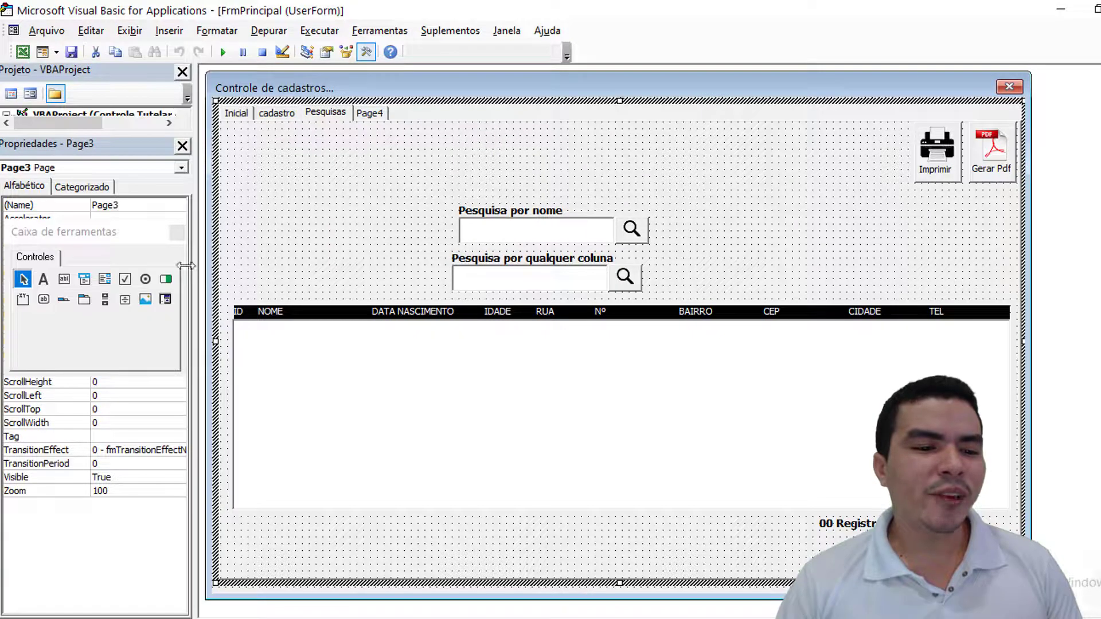
{"action": "left_click", "coordinate": [82, 279]}
{"action": "left_click", "coordinate": [694, 222]}
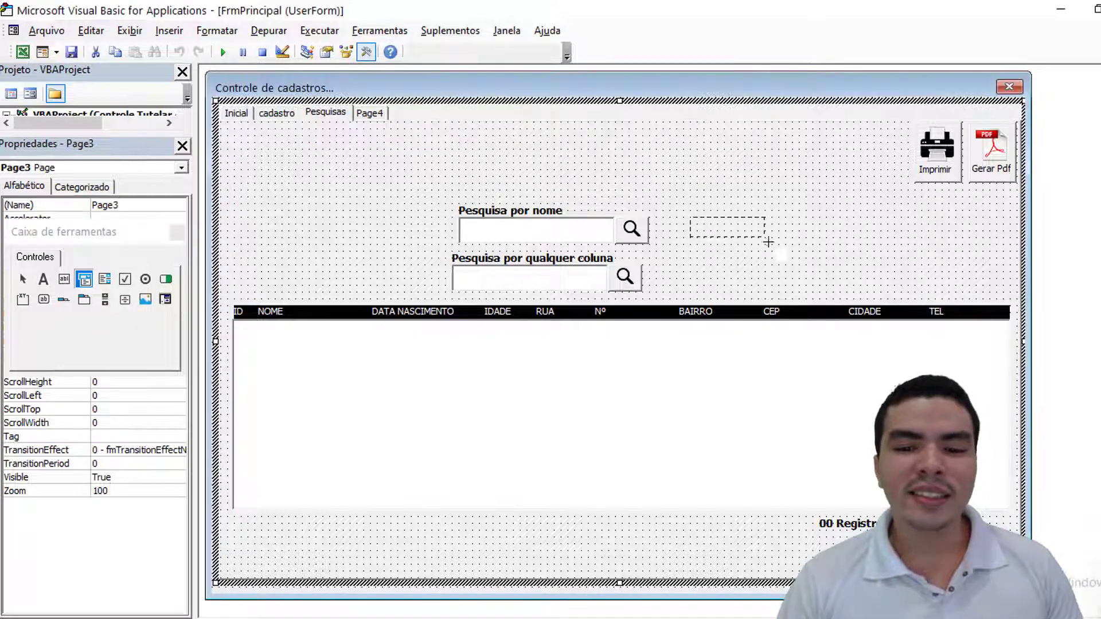
{"action": "left_click_drag", "start_coordinate": [784, 245], "coordinate": [785, 246]}
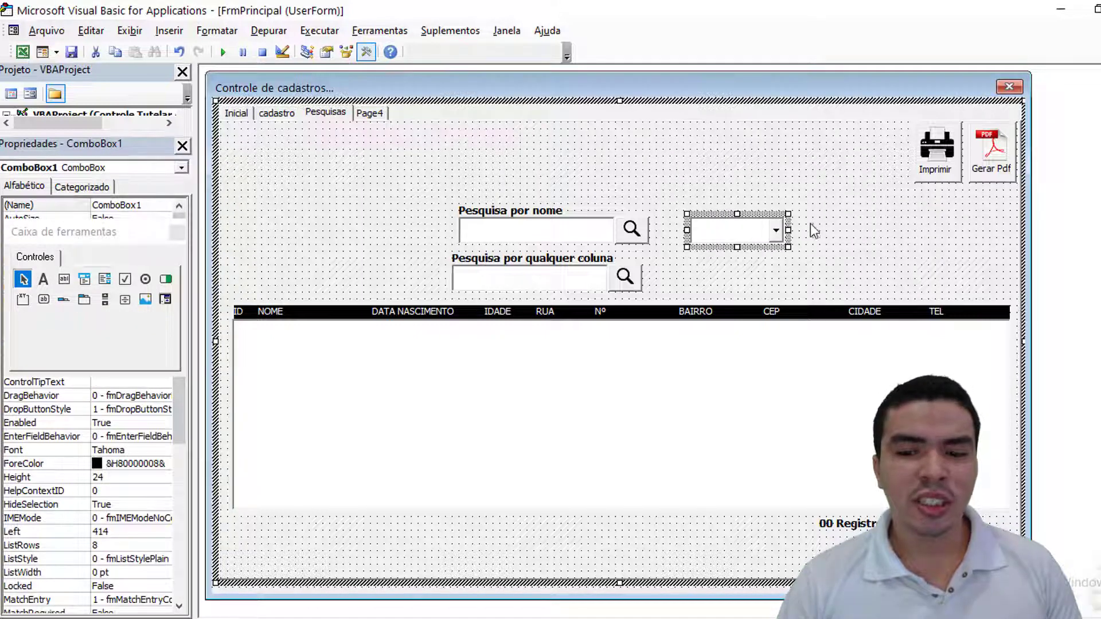
Step: Copy the 'Pesquisa por nome' label and place the copy above the new combo box
{"action": "left_click", "coordinate": [542, 216]}
{"action": "key", "text": "ctrl+c"}
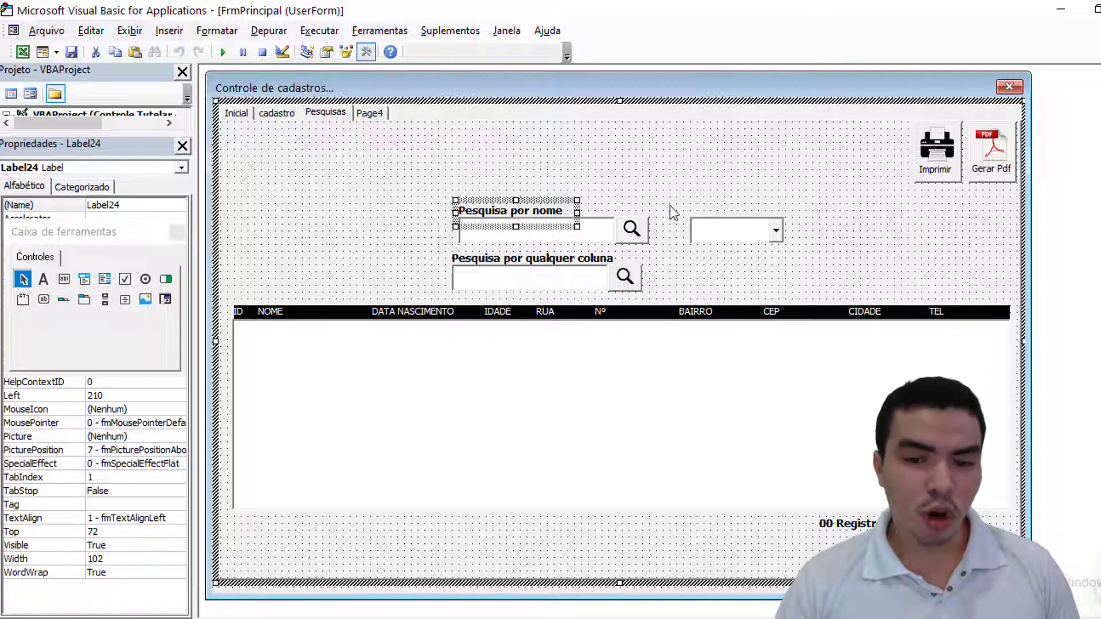
{"action": "left_click", "coordinate": [708, 196]}
{"action": "key", "text": "ctrl+v"}
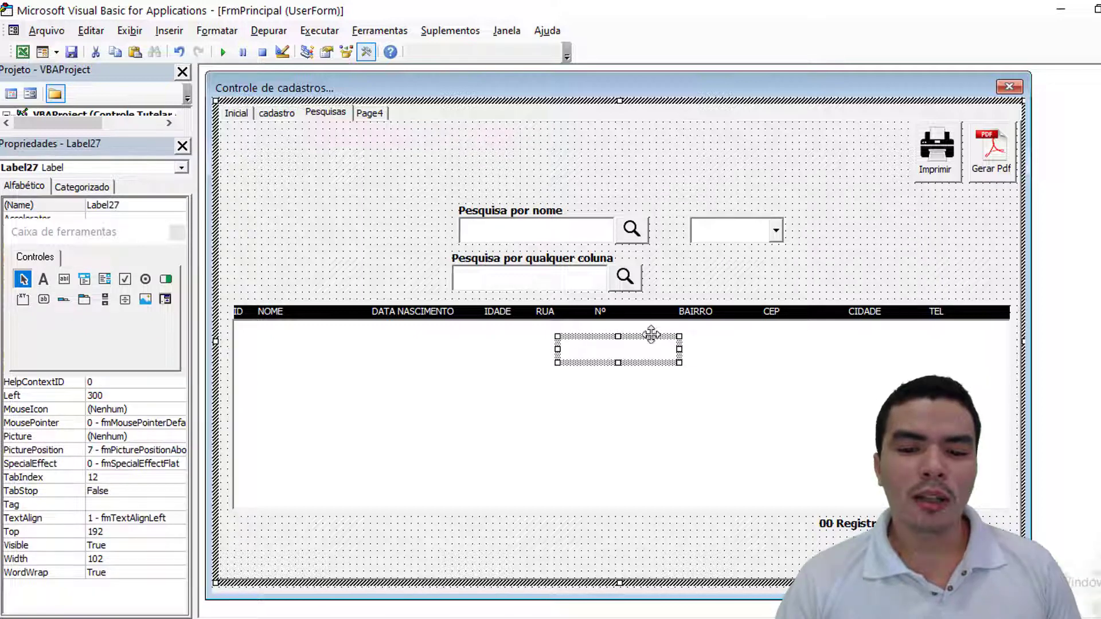
{"action": "left_click_drag", "start_coordinate": [783, 195], "coordinate": [772, 193]}
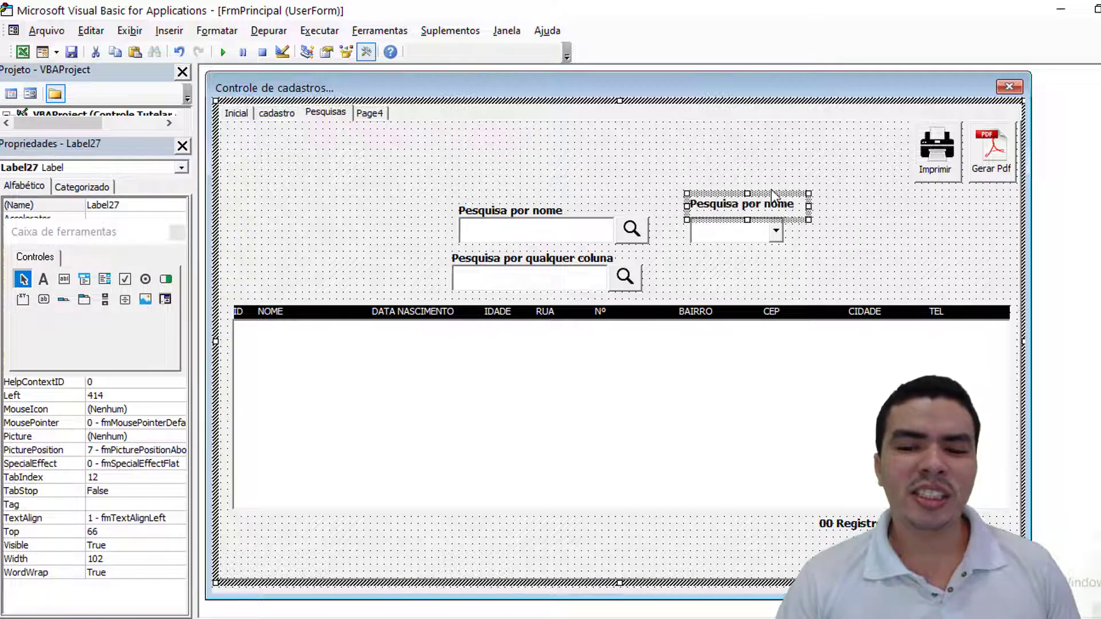
{"action": "left_click", "coordinate": [745, 192]}
{"action": "left_click", "coordinate": [744, 211]}
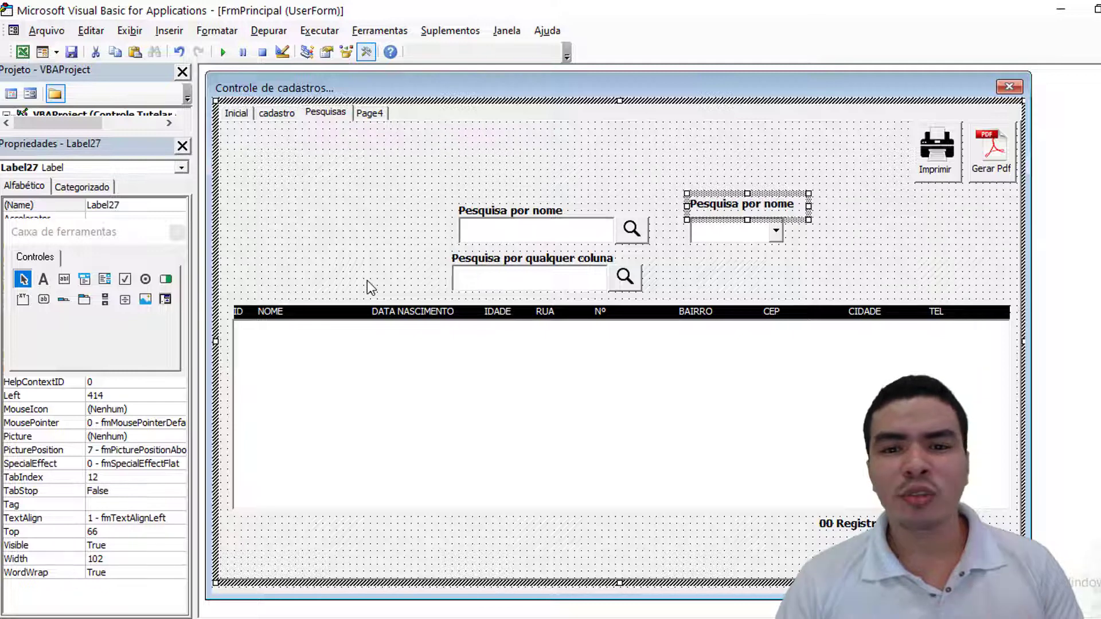
Step: Close the Toolbox and rename the new combo box to CmbCidade
{"action": "left_click", "coordinate": [538, 232]}
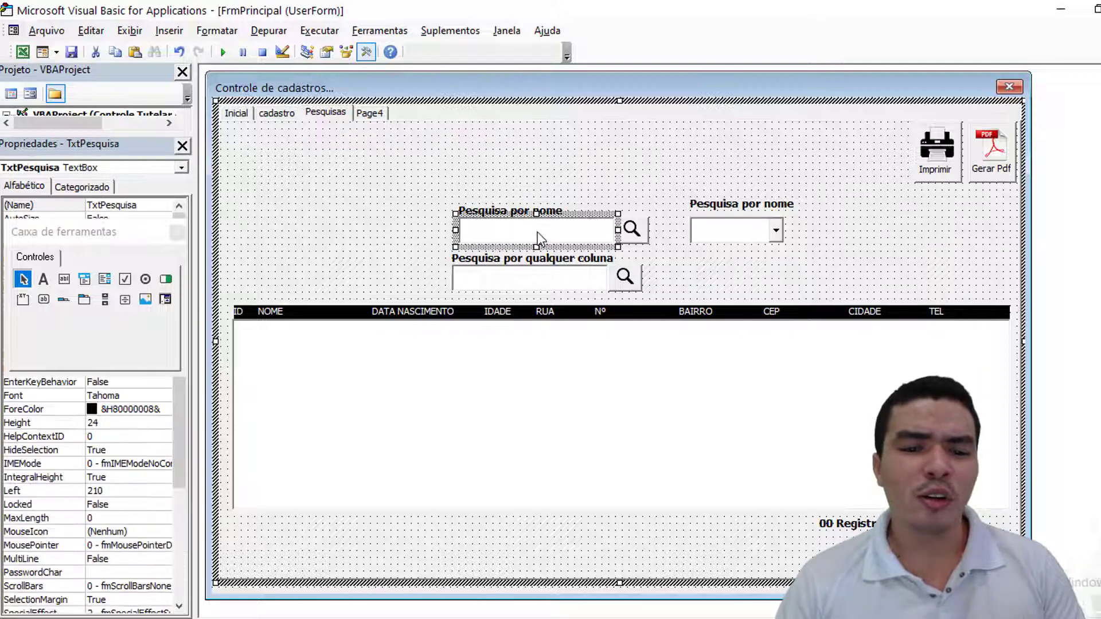
{"action": "left_click", "coordinate": [722, 236]}
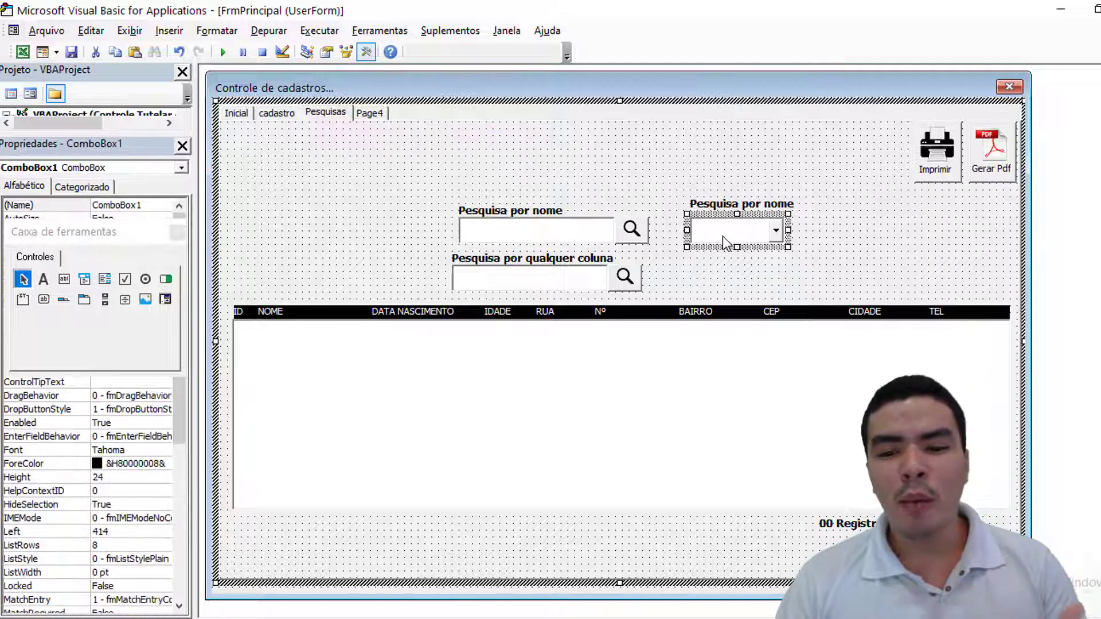
{"action": "left_click", "coordinate": [731, 211]}
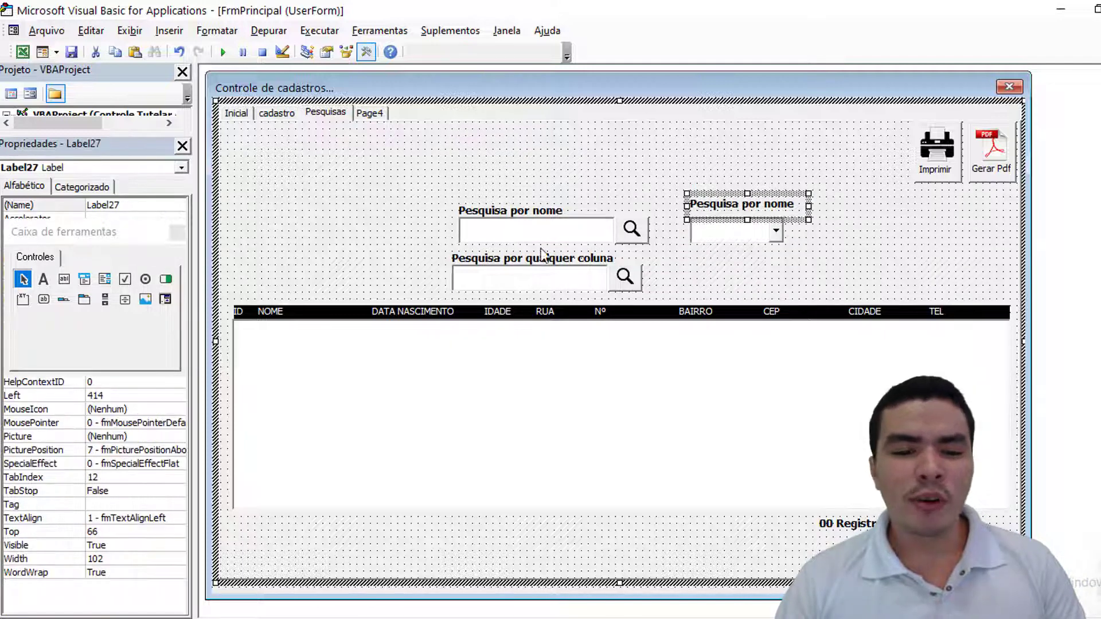
{"action": "left_click", "coordinate": [177, 233]}
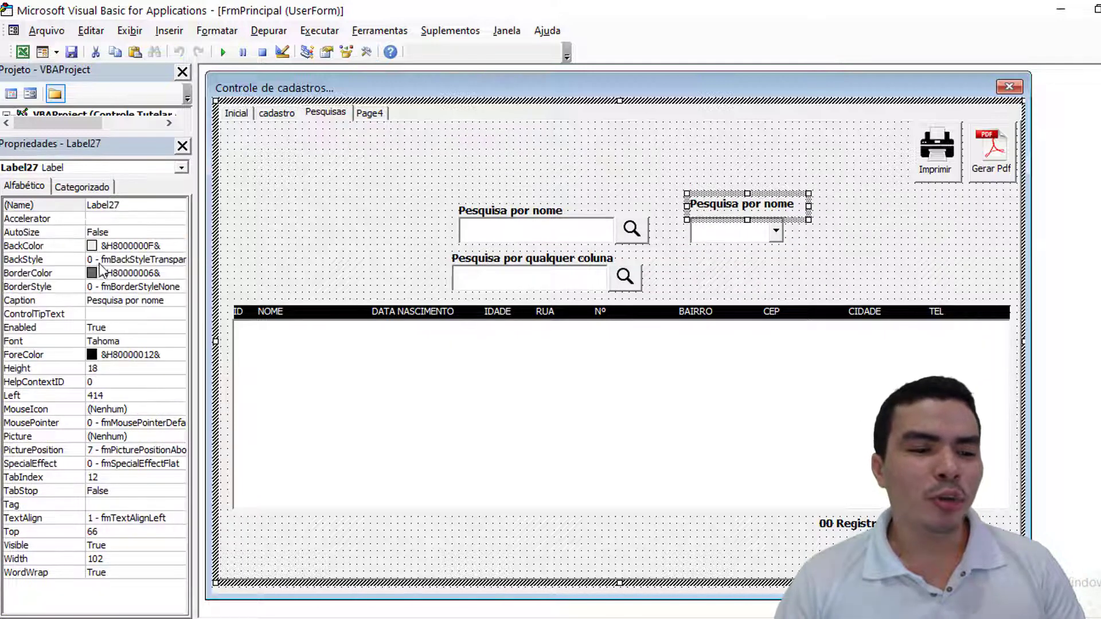
{"action": "left_click", "coordinate": [500, 215]}
{"action": "left_click", "coordinate": [536, 232]}
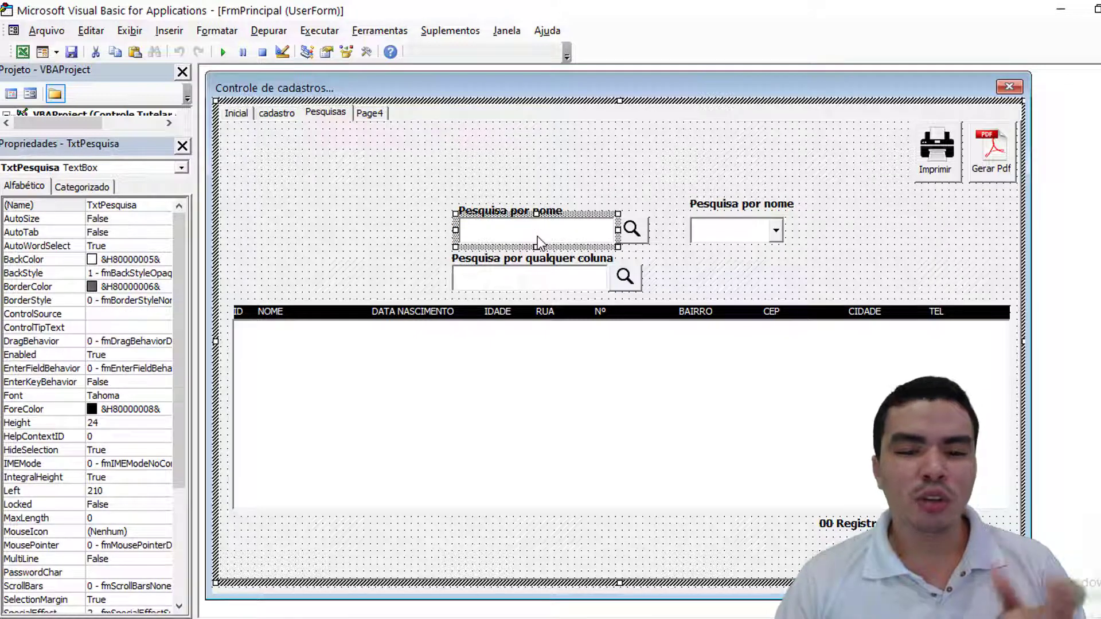
{"action": "left_click", "coordinate": [726, 232]}
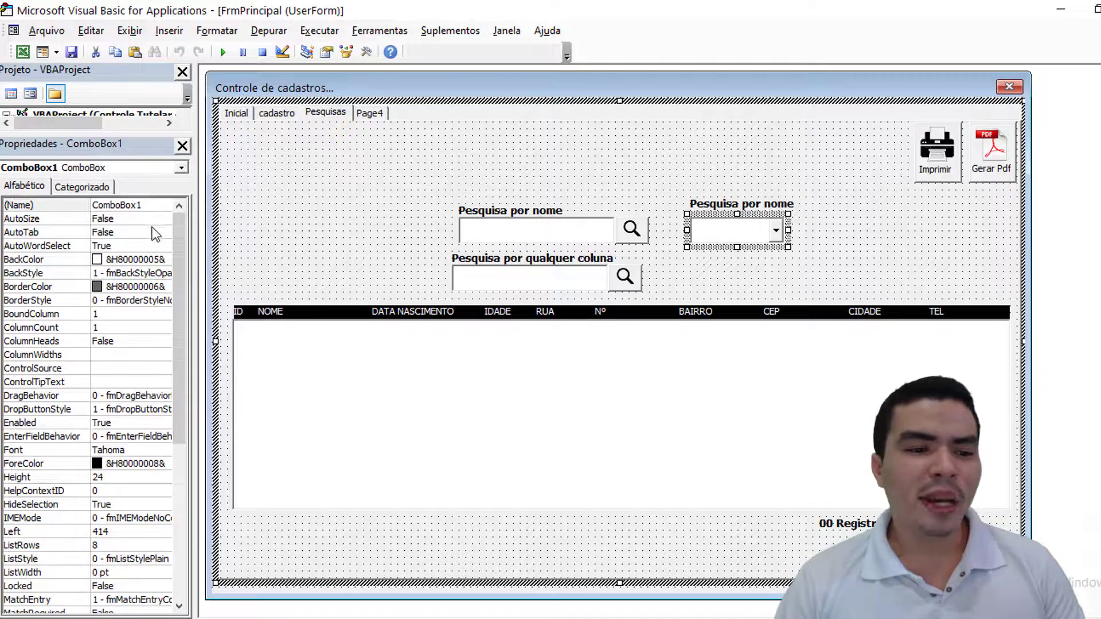
{"action": "left_click", "coordinate": [142, 207]}
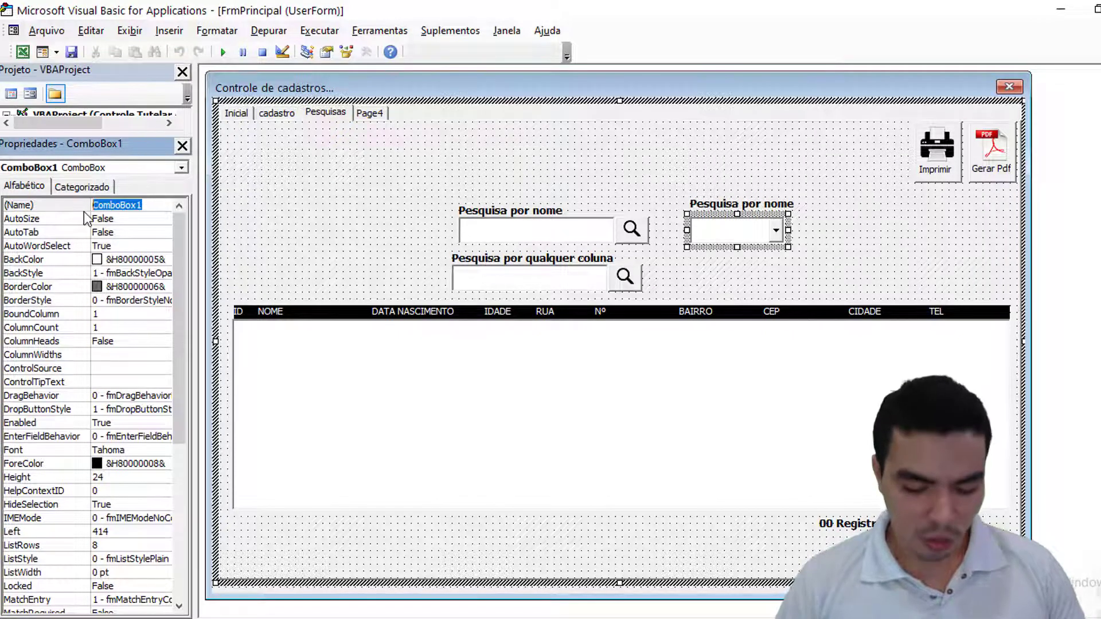
{"action": "type", "text": "CmbC"}
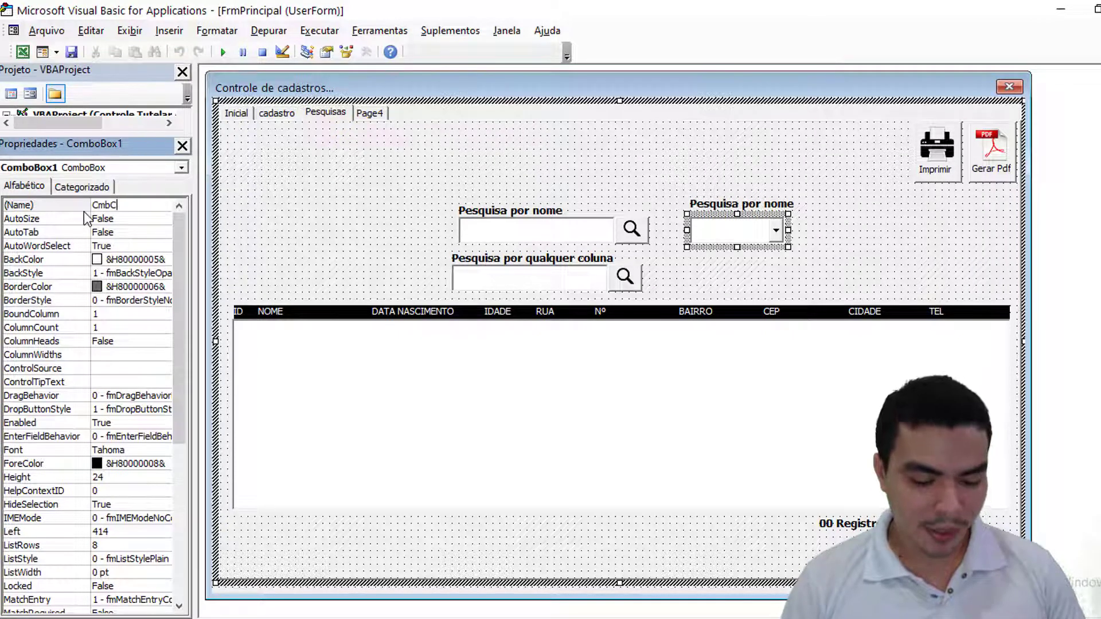
{"action": "type", "text": "idade"}
{"action": "left_click", "coordinate": [733, 240]}
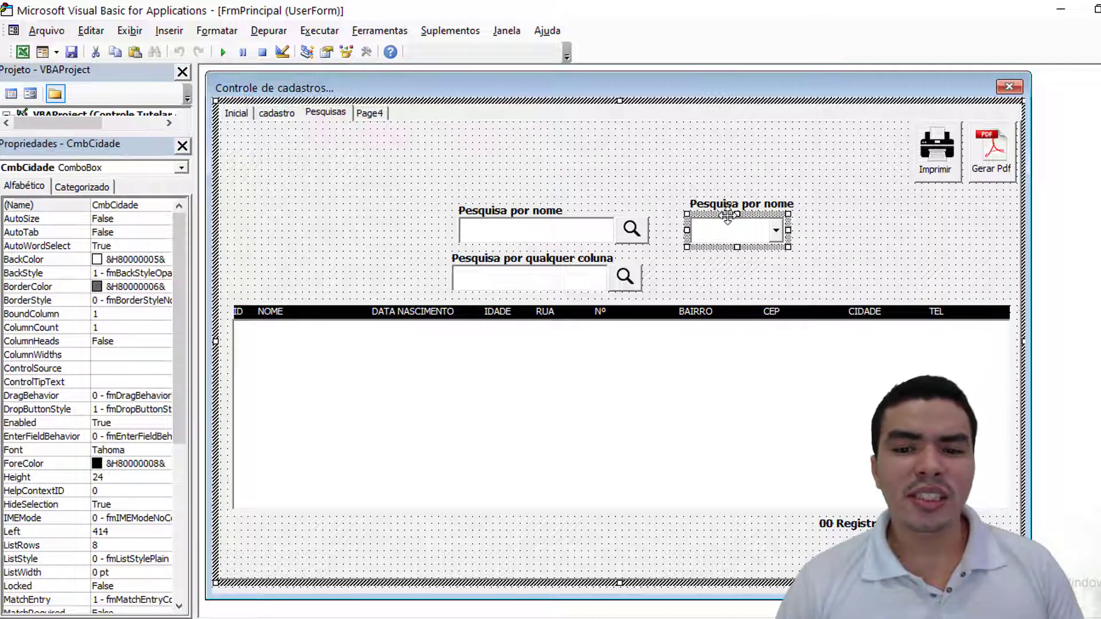
Step: Change the caption of the label above CmbCidade to 'Cidade'
{"action": "left_click", "coordinate": [726, 213]}
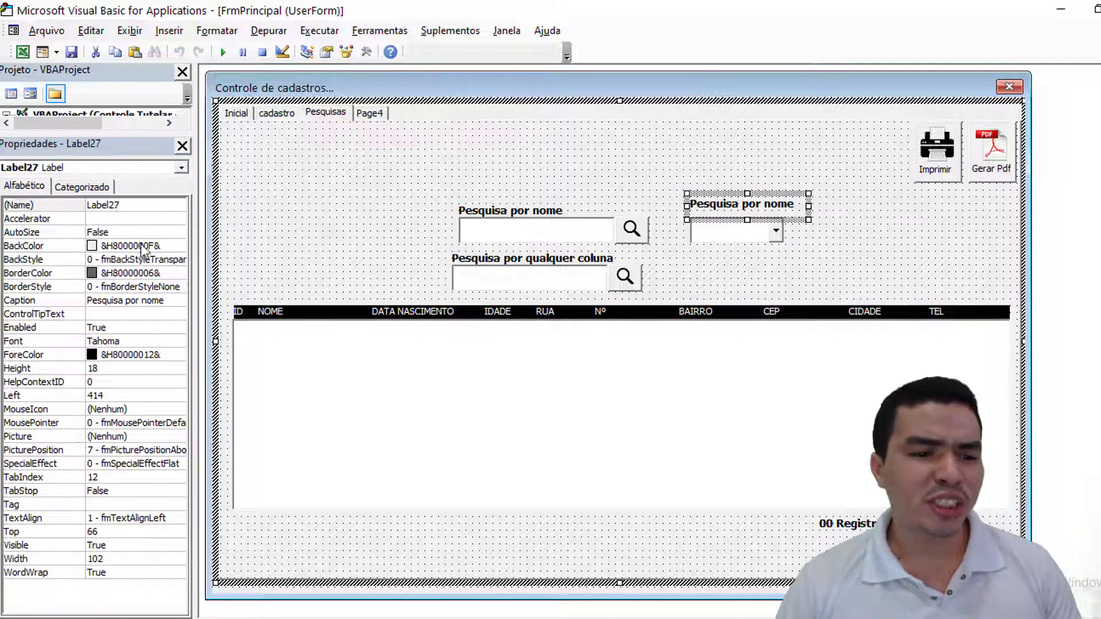
{"action": "left_click", "coordinate": [129, 301]}
{"action": "left_click_drag", "start_coordinate": [169, 301], "coordinate": [78, 304]}
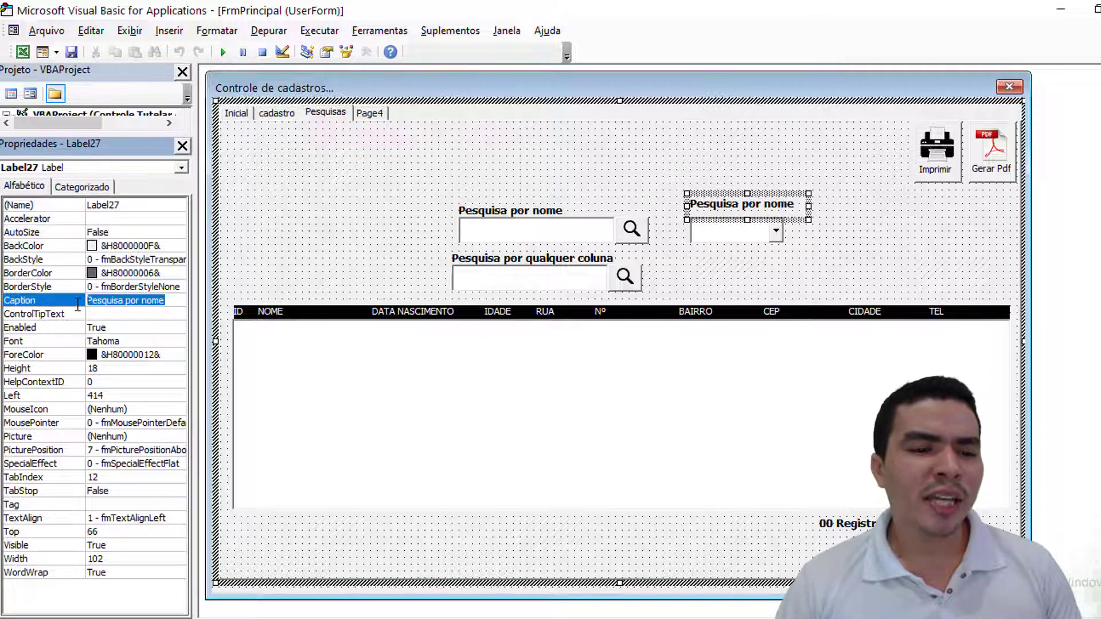
{"action": "type", "text": "Cidade"}
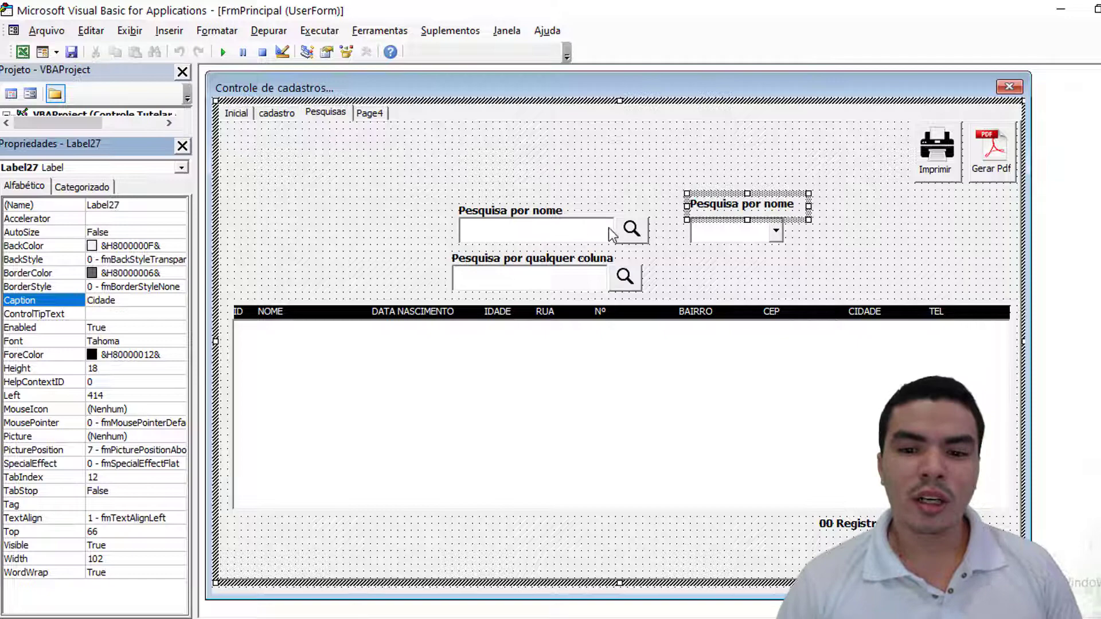
{"action": "left_click", "coordinate": [700, 167]}
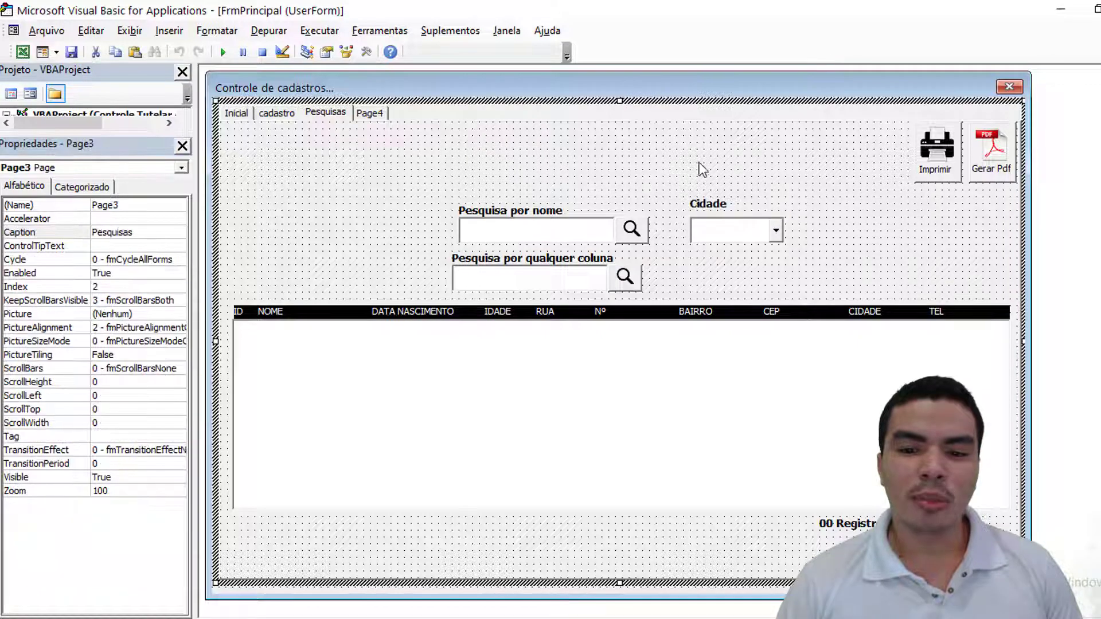
{"action": "left_click", "coordinate": [736, 228]}
Step: Run the form with F5, do a blank name search, and check the empty Cidade dropdown
{"action": "left_click", "coordinate": [425, 179]}
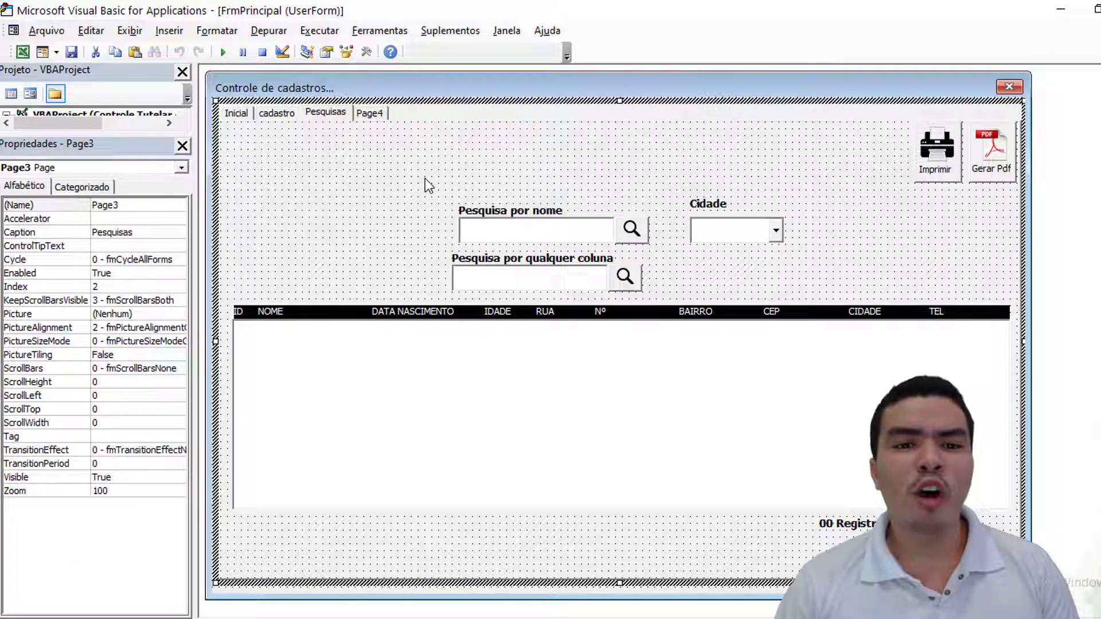
{"action": "key", "text": "F5"}
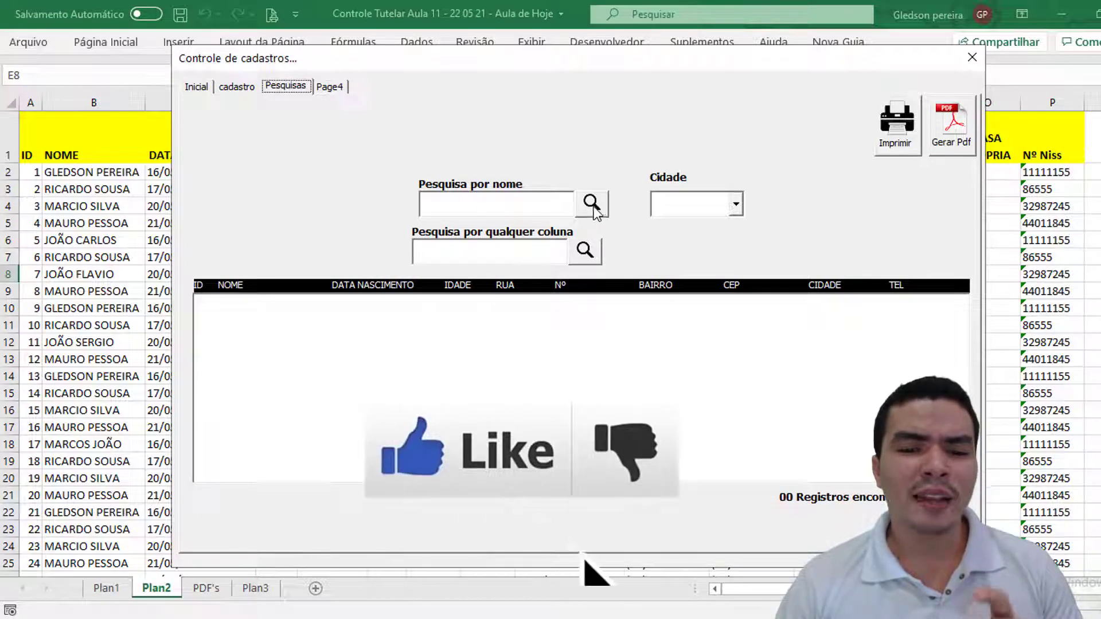
{"action": "left_click", "coordinate": [593, 209]}
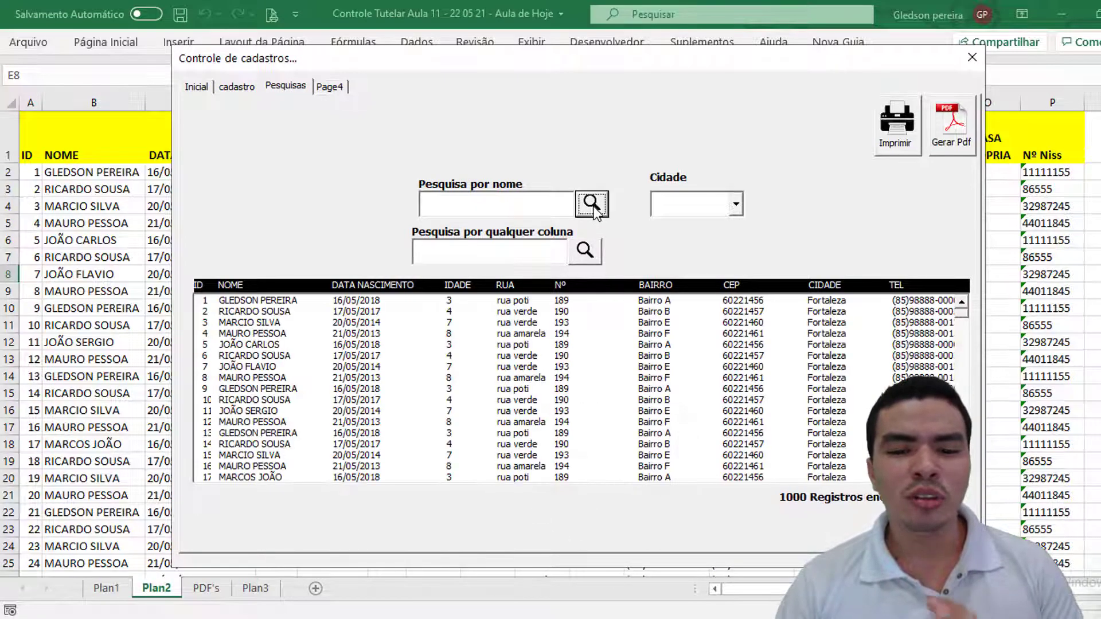
{"action": "left_click", "coordinate": [737, 203]}
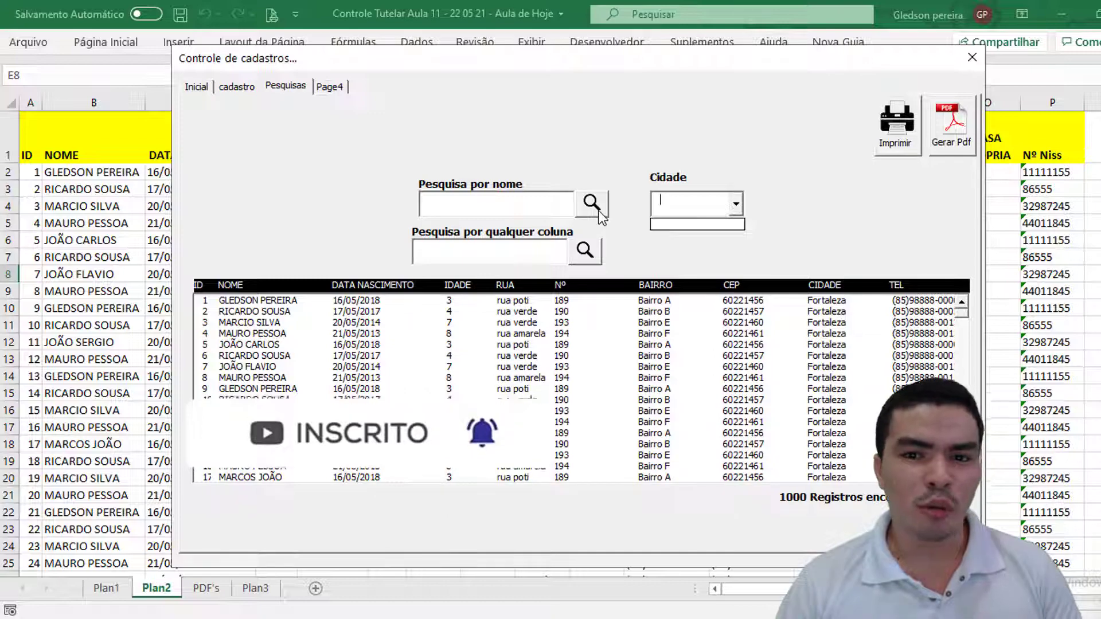
Step: Close the running form and open the FrmPrincipal code module at its top
{"action": "left_click", "coordinate": [972, 57]}
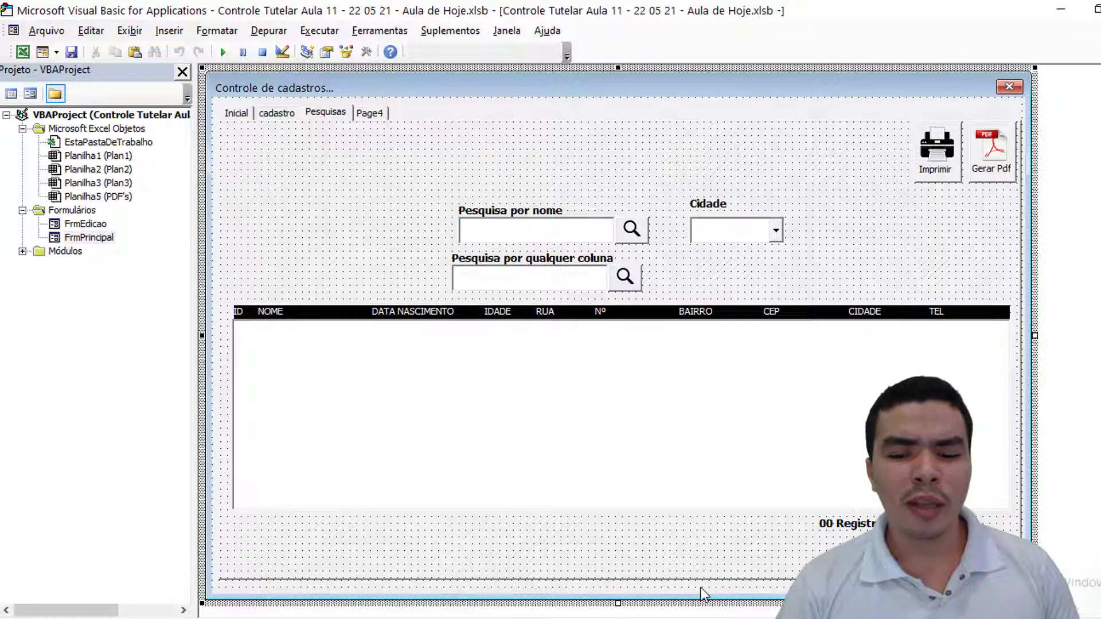
{"action": "double_click", "coordinate": [704, 593]}
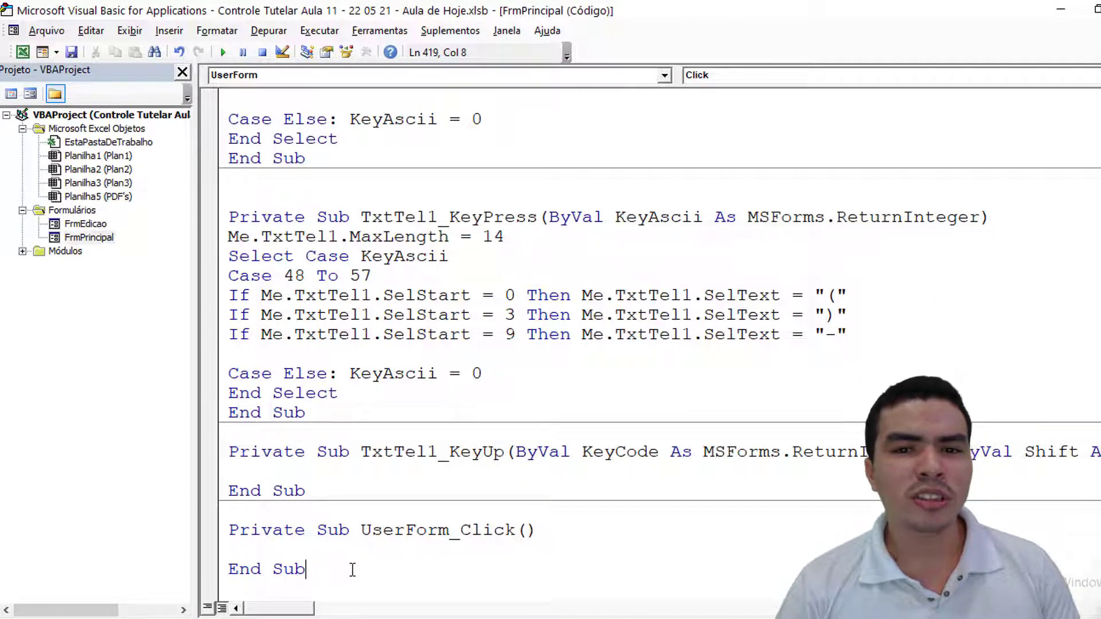
{"action": "key", "text": "ctrl+Home"}
{"action": "left_click", "coordinate": [308, 140]}
Step: Write Sub Carregar_Cidade() with Dim Lin As Long and Lin = 2
{"action": "type", "text": "sub "}
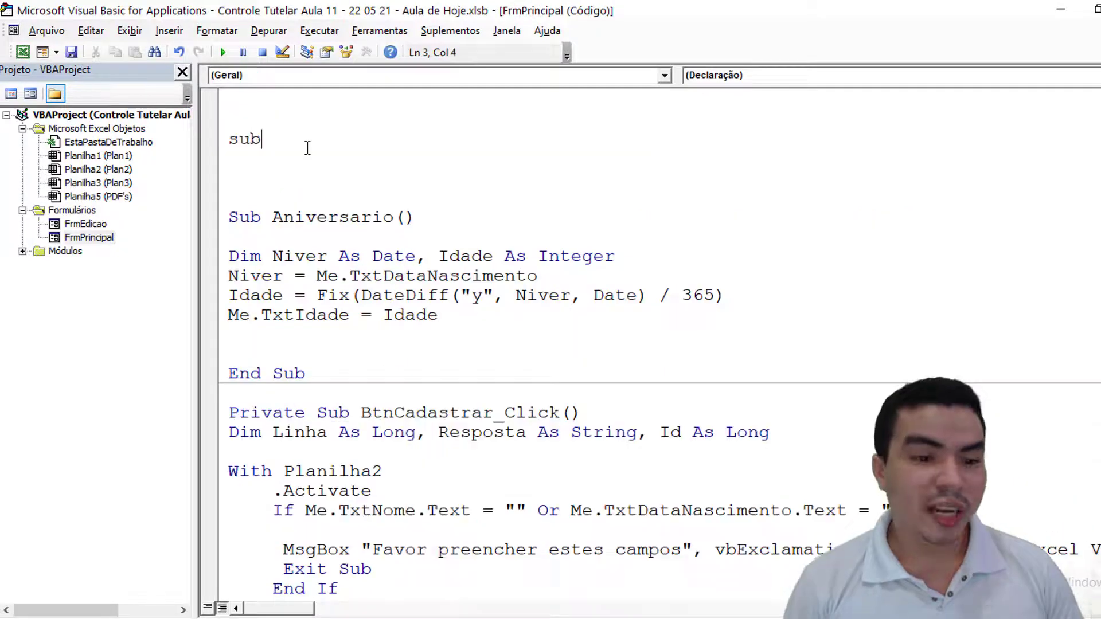
{"action": "type", "text": "Carre"}
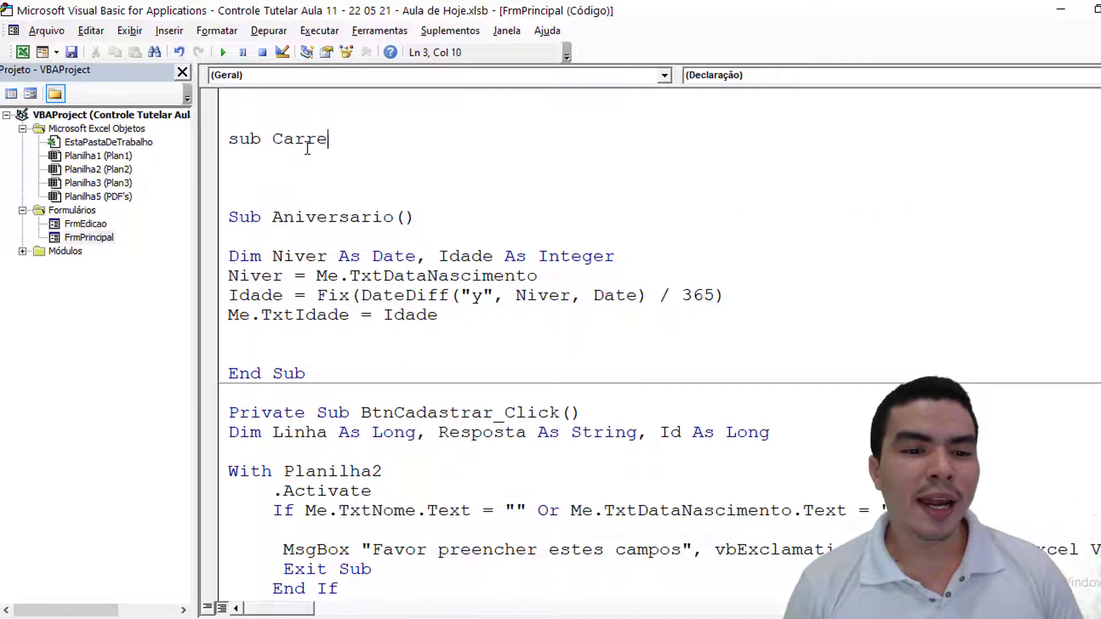
{"action": "type", "text": "gar_C"}
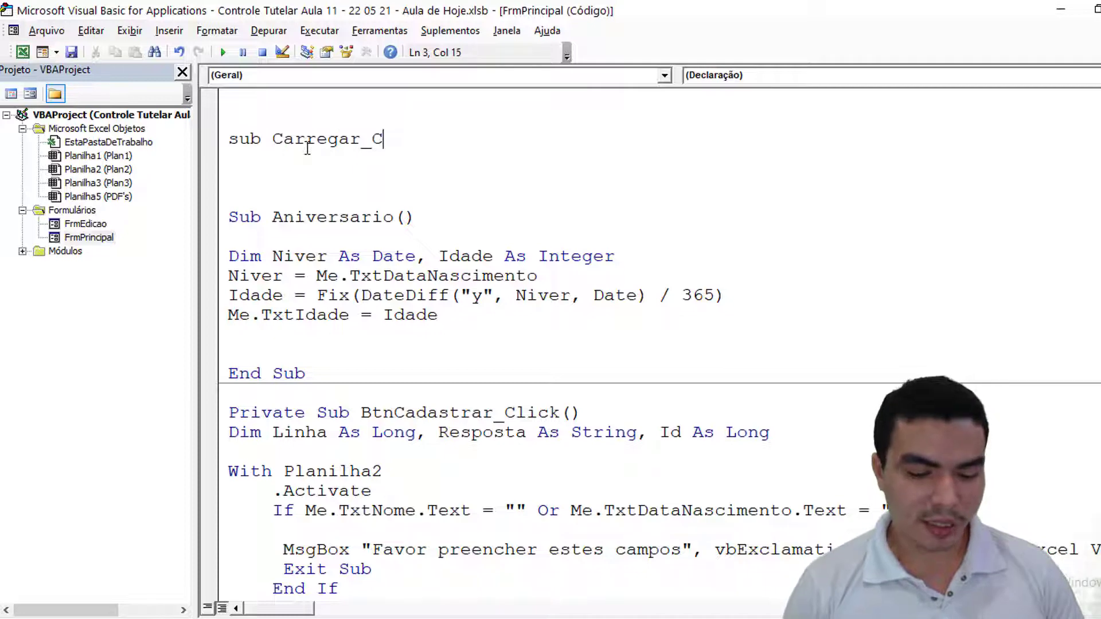
{"action": "type", "text": "idade"}
{"action": "key", "text": "Return"}
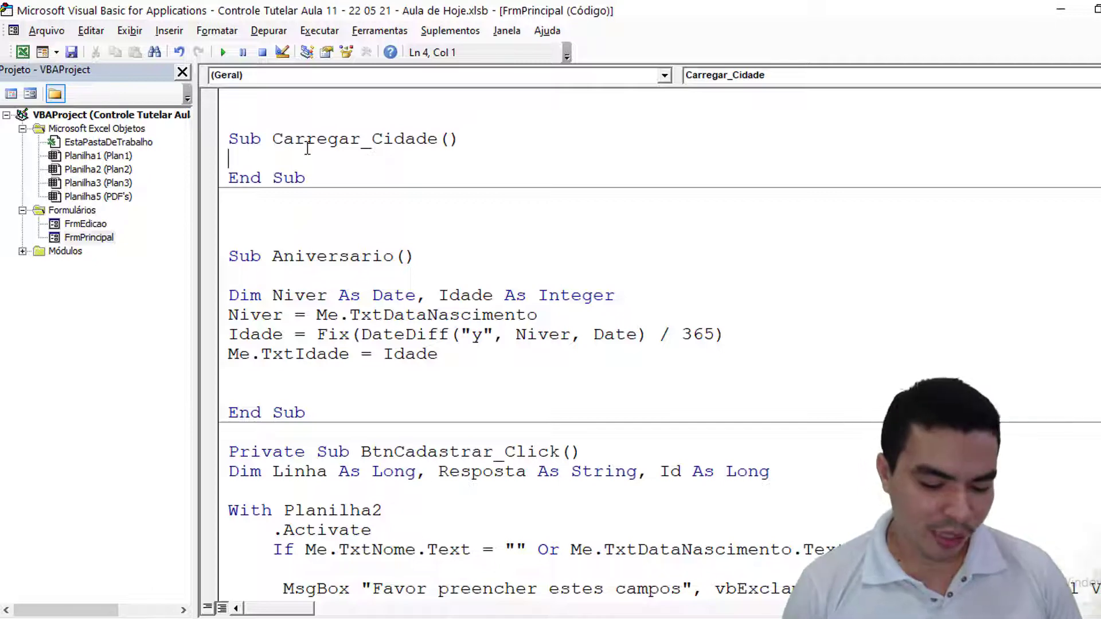
{"action": "type", "text": "dim Lin"}
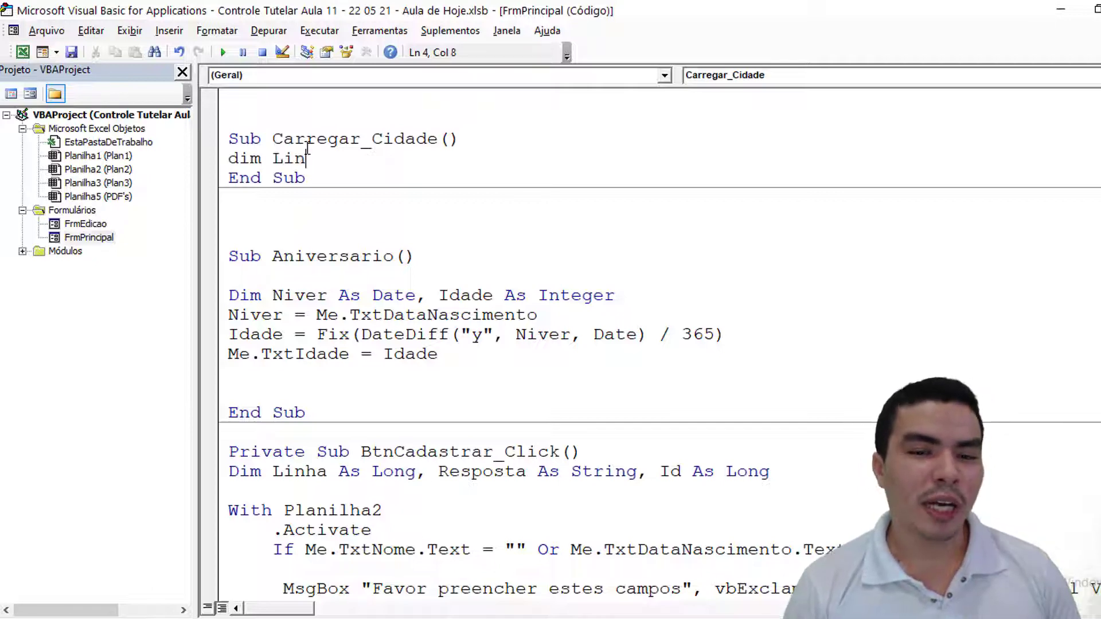
{"action": "type", "text": " as l"}
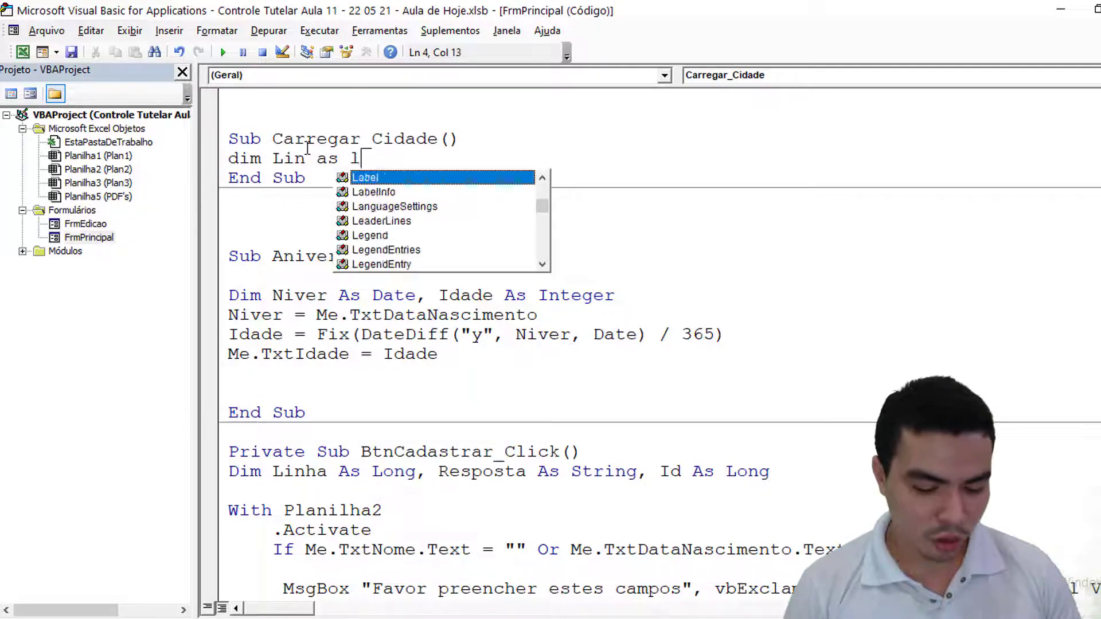
{"action": "type", "text": "ong"}
{"action": "key", "text": "Tab"}
{"action": "key", "text": "Return"}
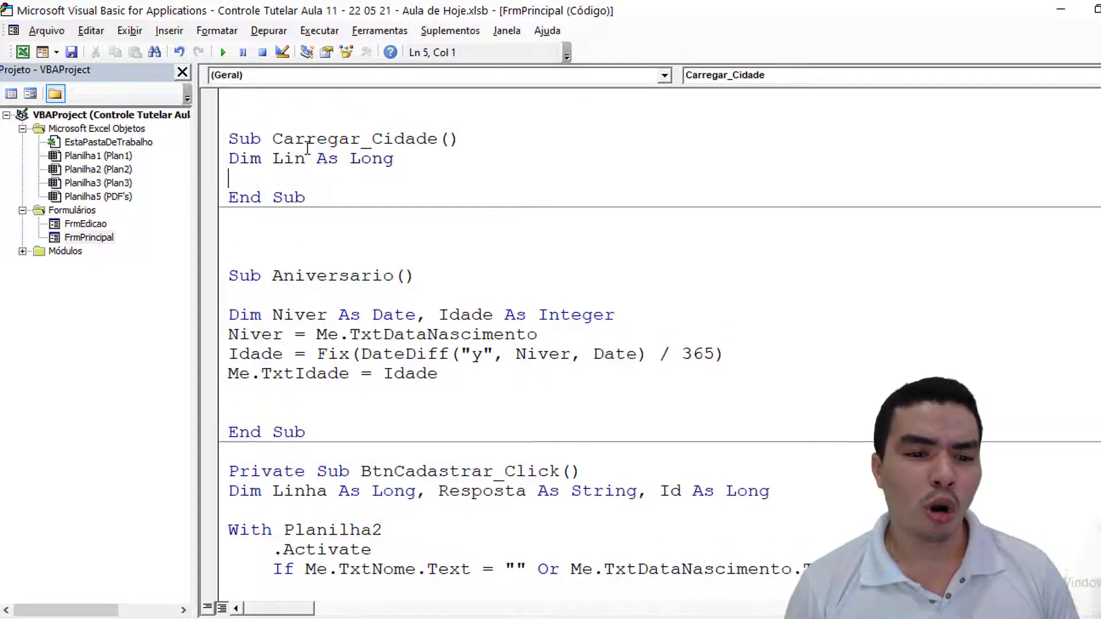
{"action": "type", "text": "lin = "}
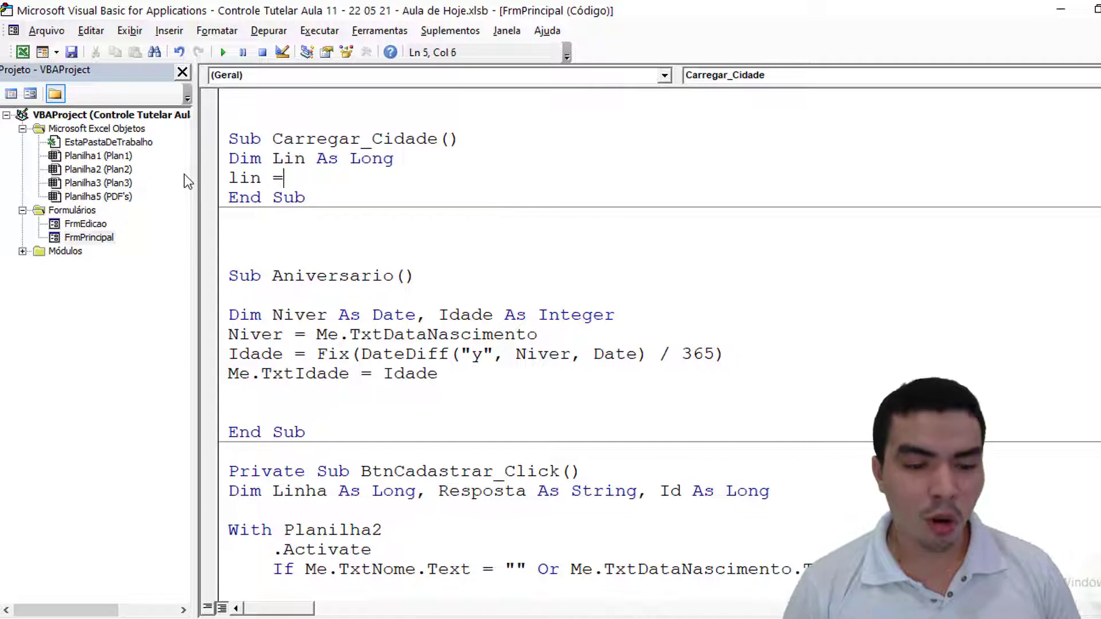
{"action": "type", "text": "2"}
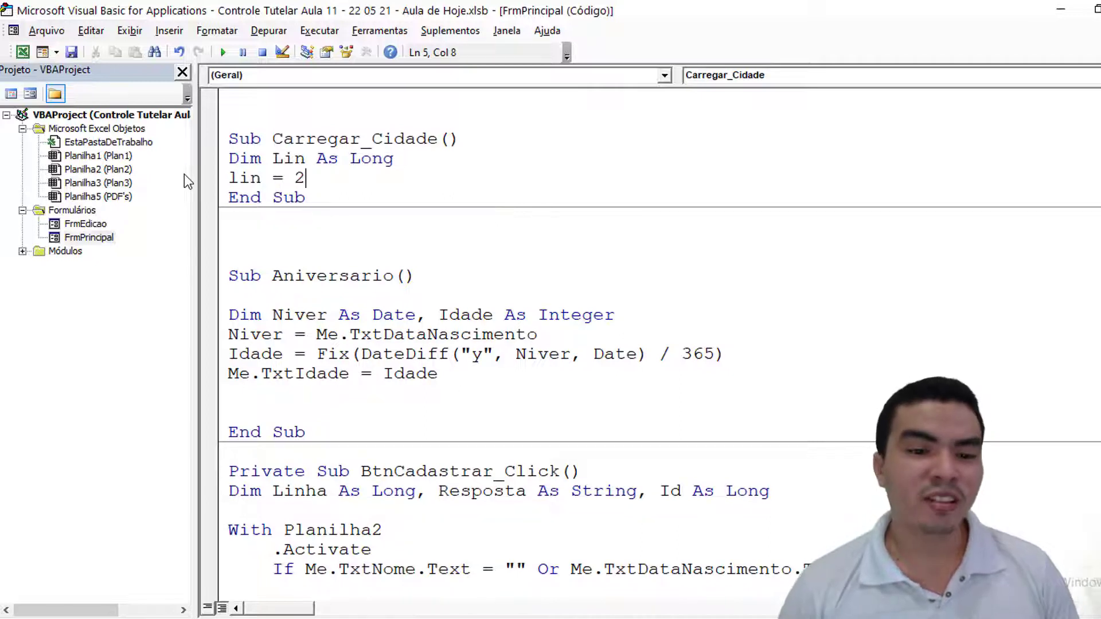
Step: Add With Planilha2, .Activate, and begin Do Until Cells(Lin, in Carregar_Cidade
{"action": "left_click", "coordinate": [23, 52]}
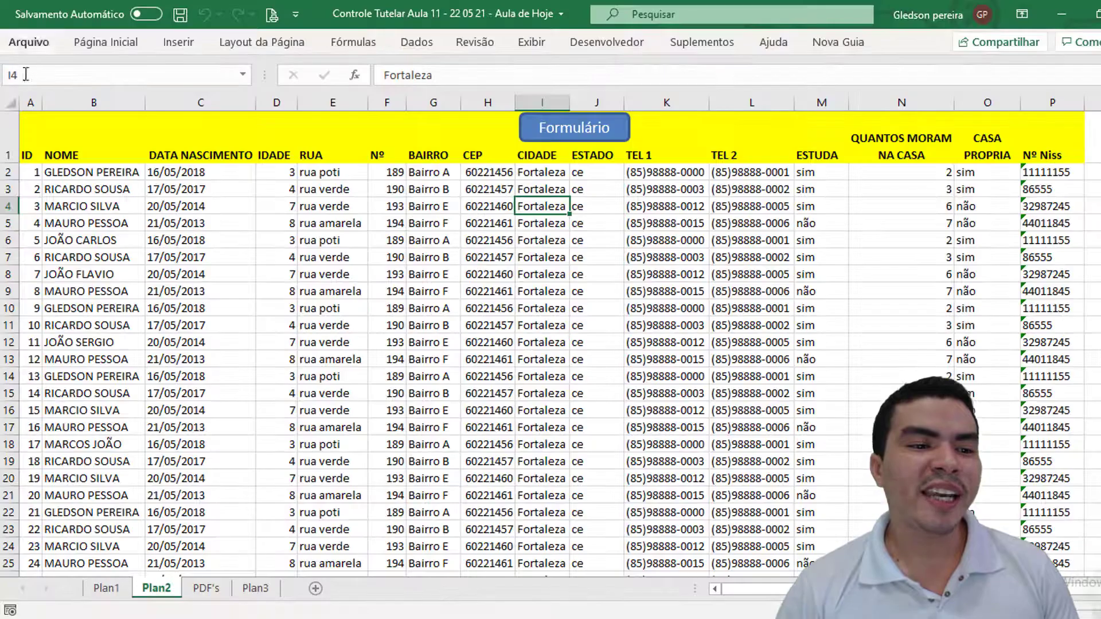
{"action": "key", "text": "ctrl+Home"}
{"action": "left_click", "coordinate": [606, 41]}
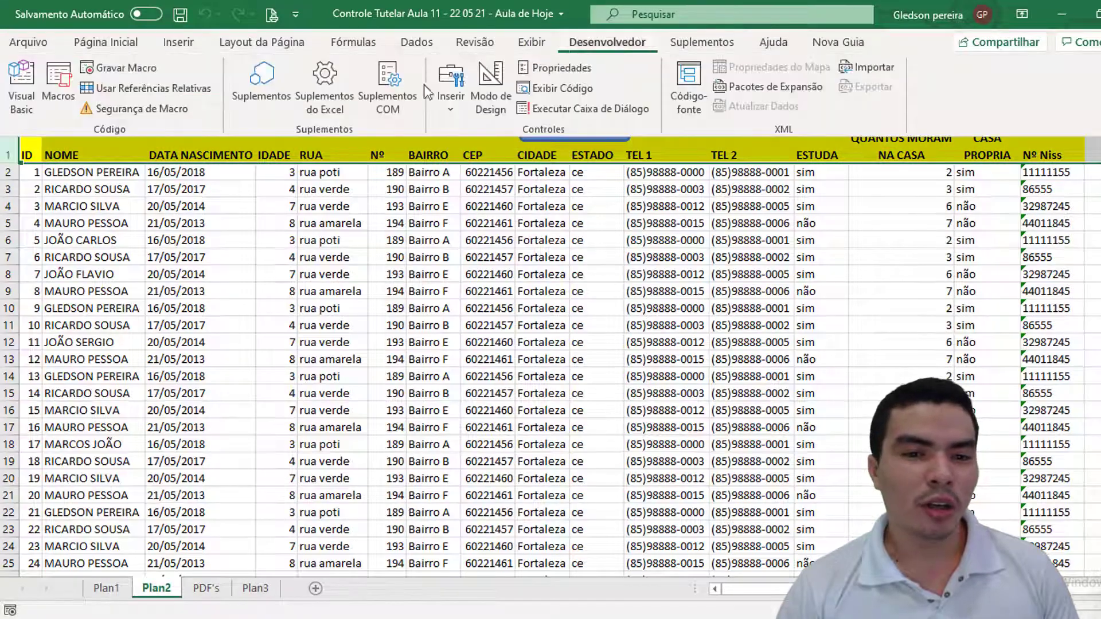
{"action": "left_click", "coordinate": [23, 95]}
{"action": "key", "text": "Return"}
{"action": "key", "text": "Return"}
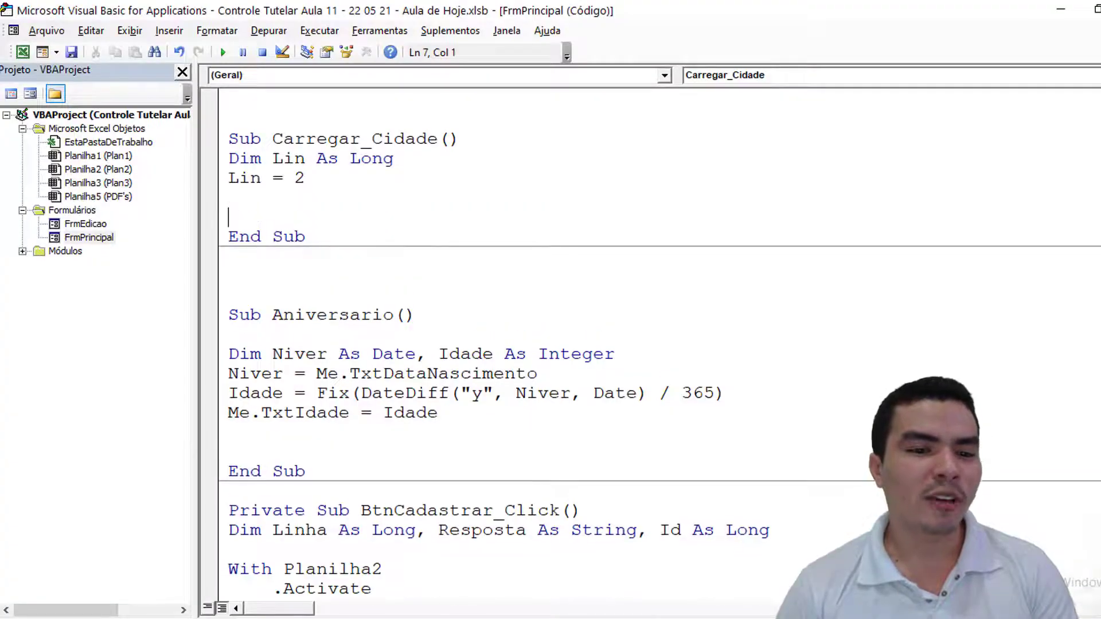
{"action": "type", "text": "with"}
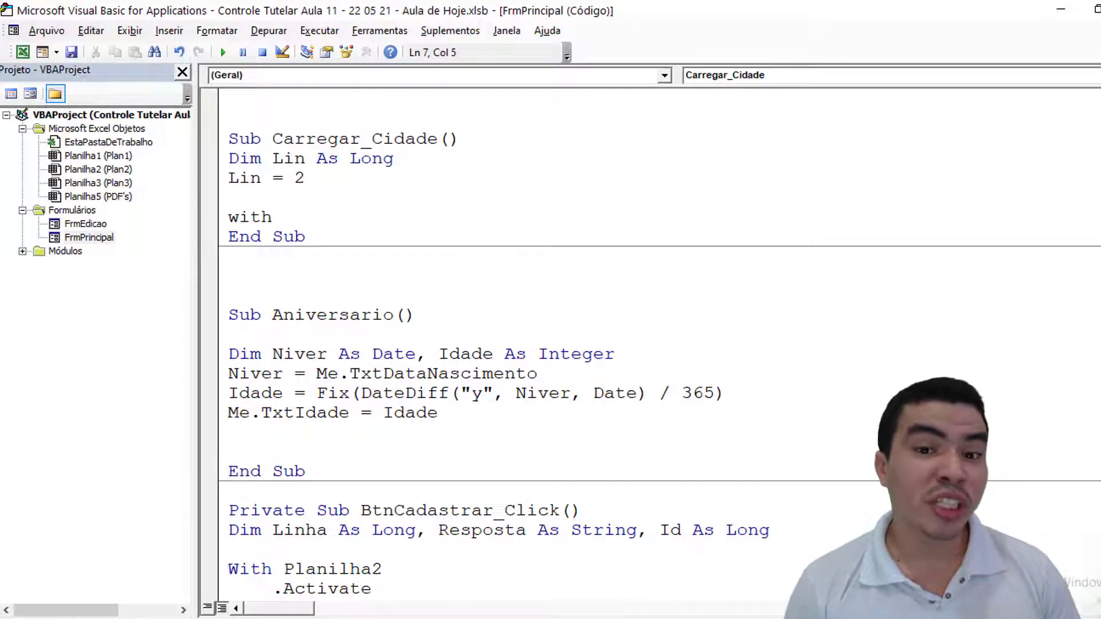
{"action": "type", "text": " pla"}
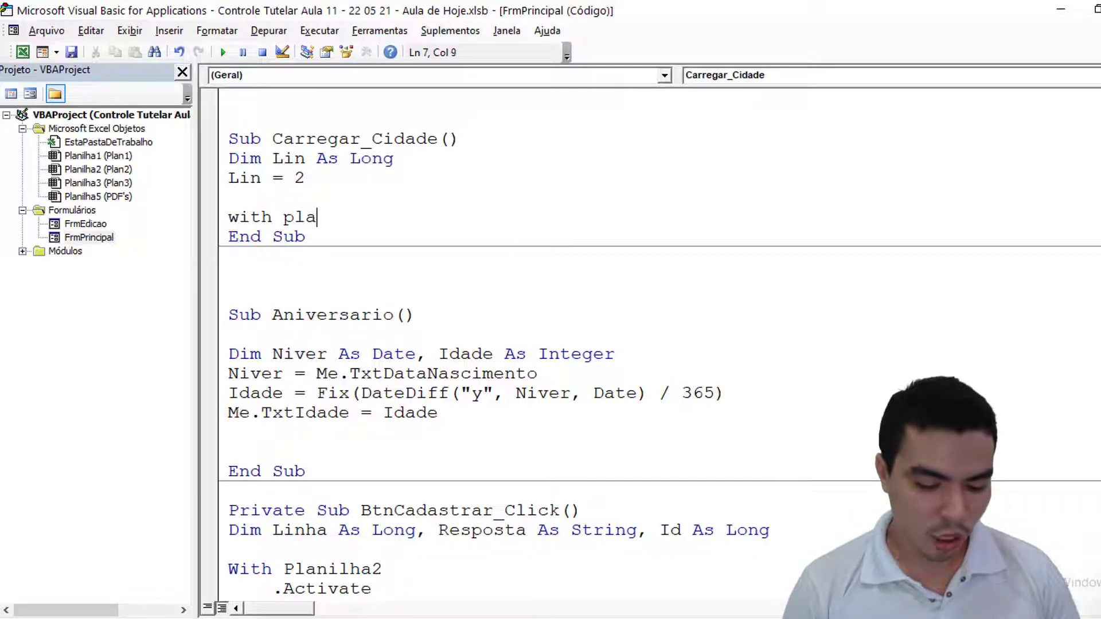
{"action": "type", "text": "nilha2"}
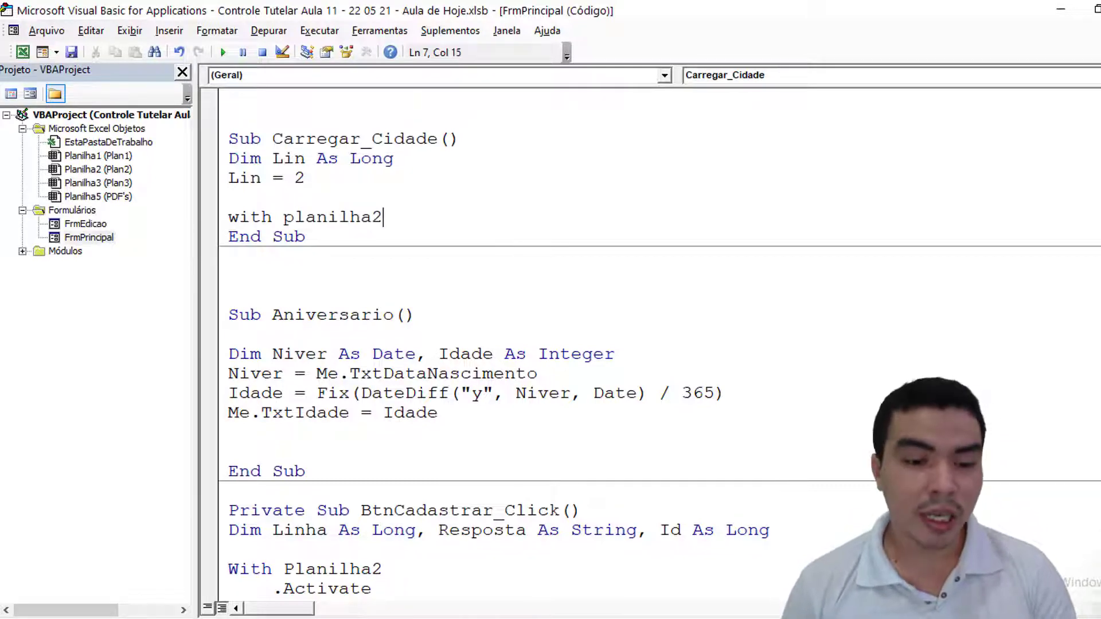
{"action": "key", "text": "Return"}
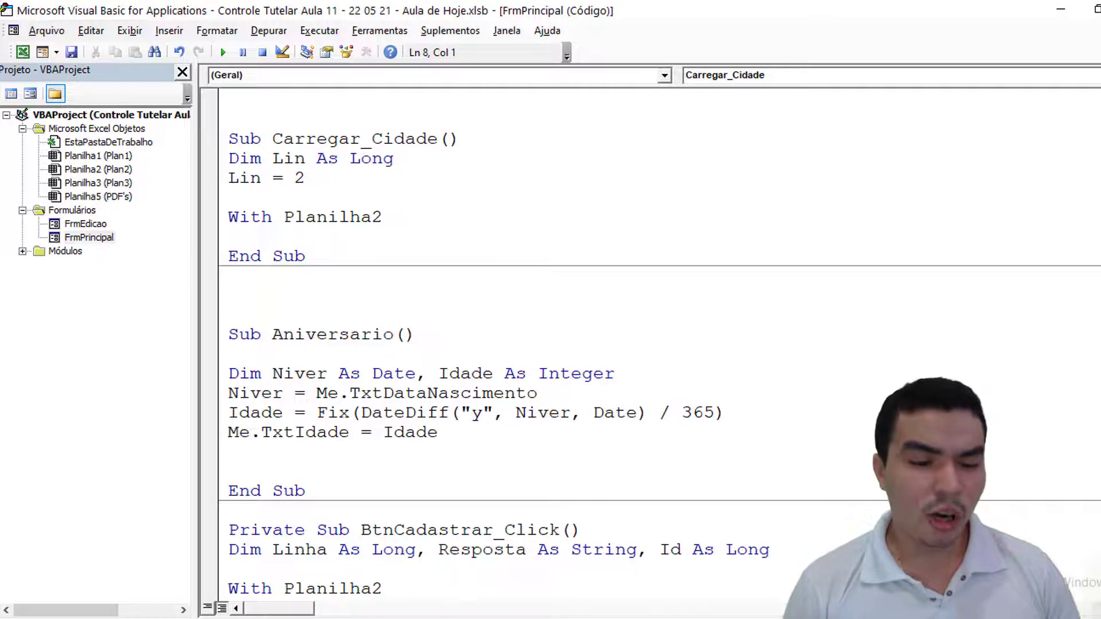
{"action": "type", "text": ".a"}
{"action": "key", "text": "Tab"}
{"action": "key", "text": "Return"}
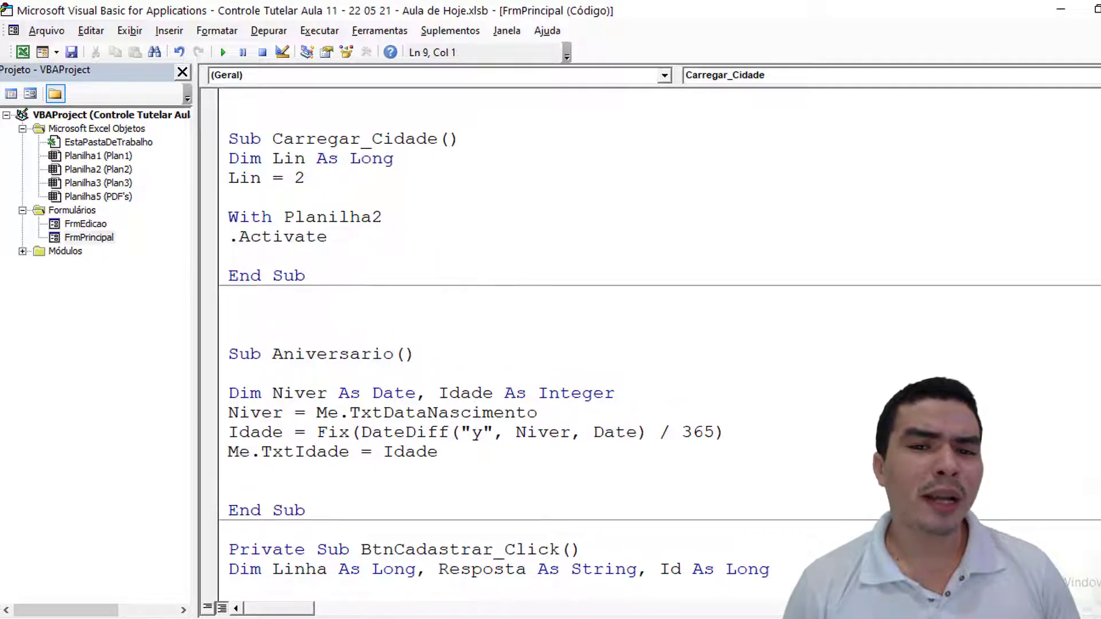
{"action": "type", "text": "do "}
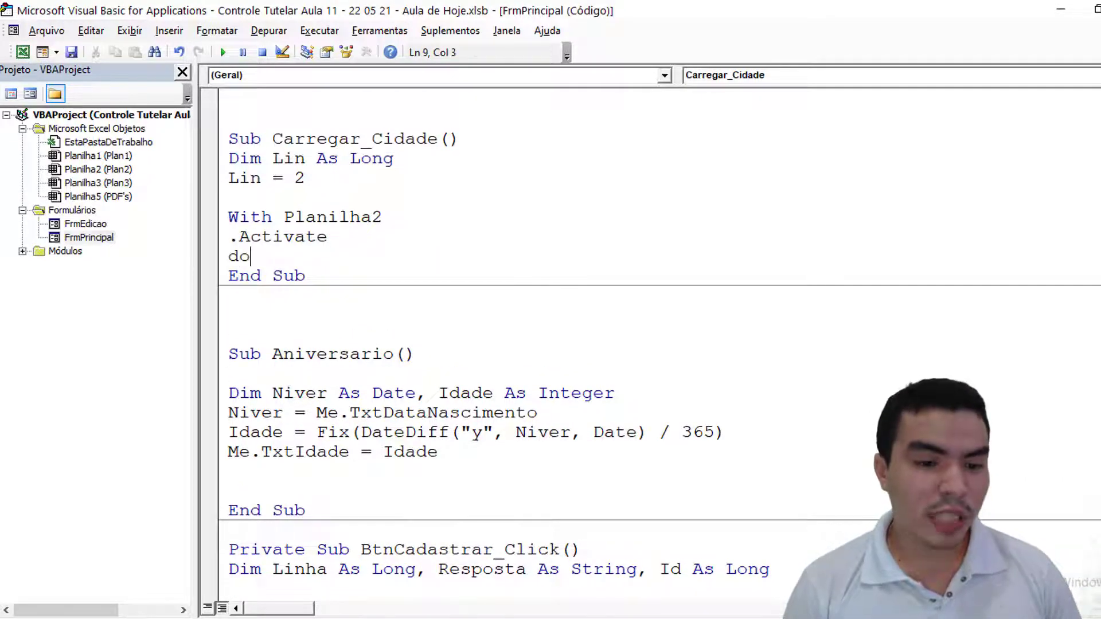
{"action": "type", "text": "unt"}
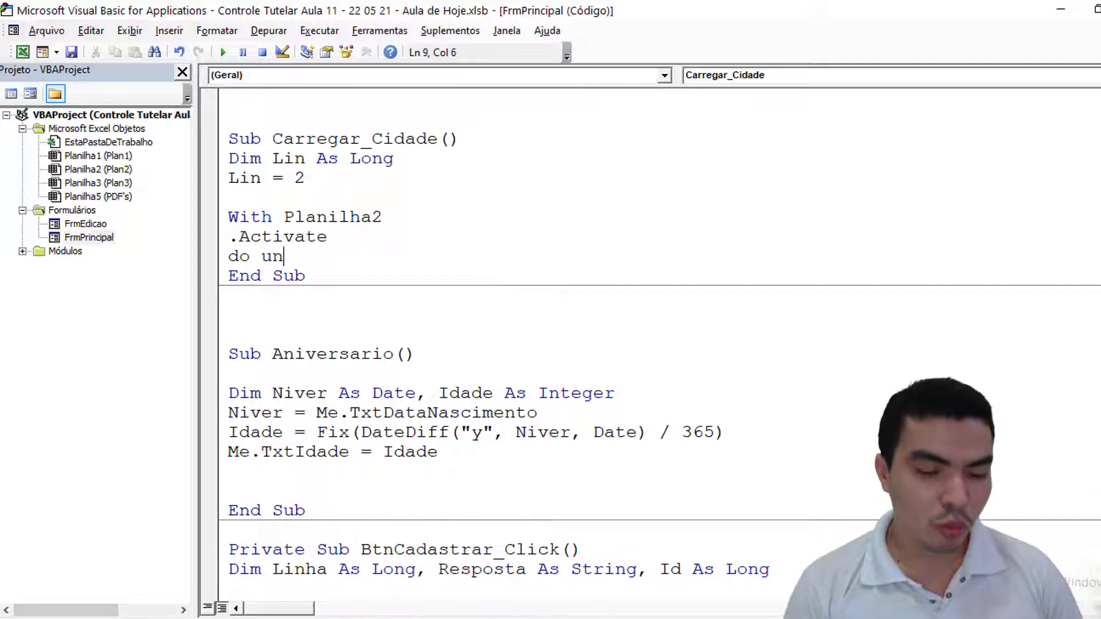
{"action": "type", "text": "i"}
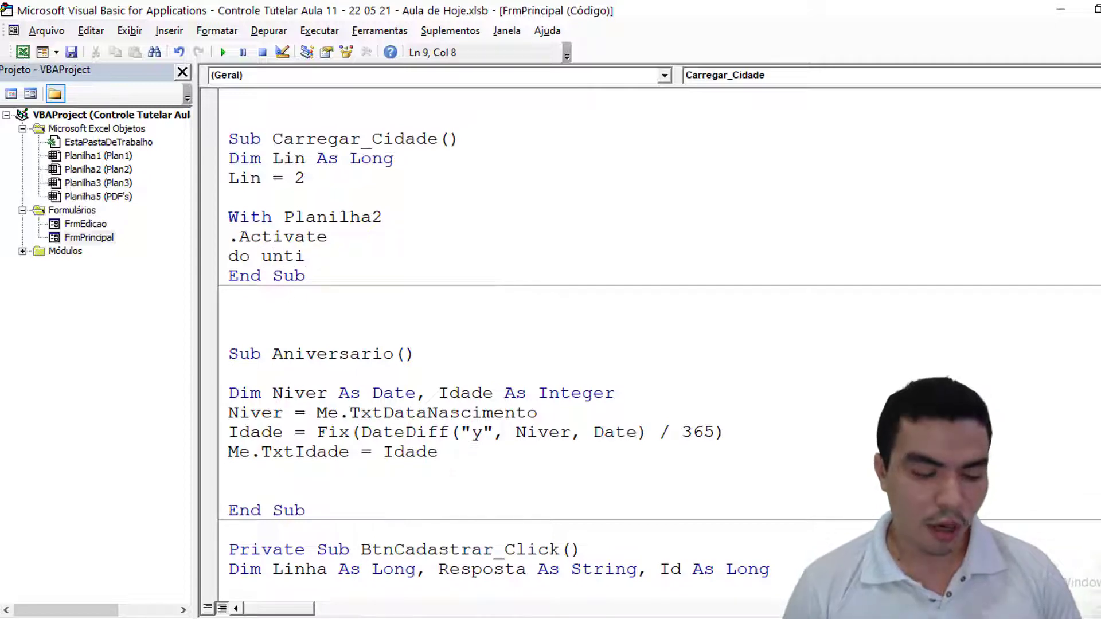
{"action": "type", "text": "l c"}
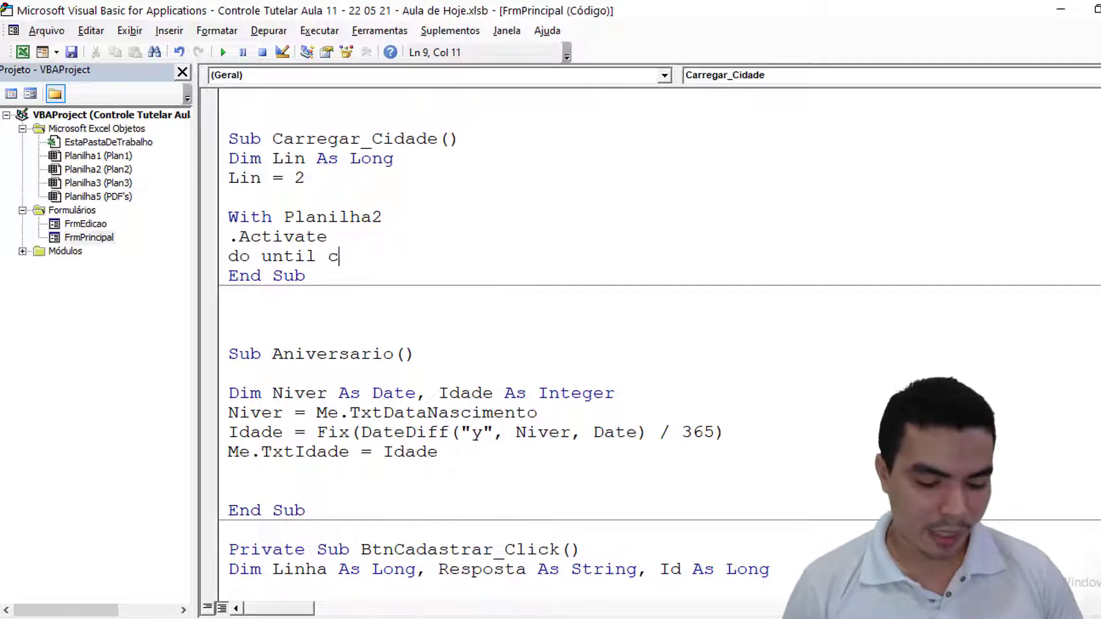
{"action": "type", "text": "ells("}
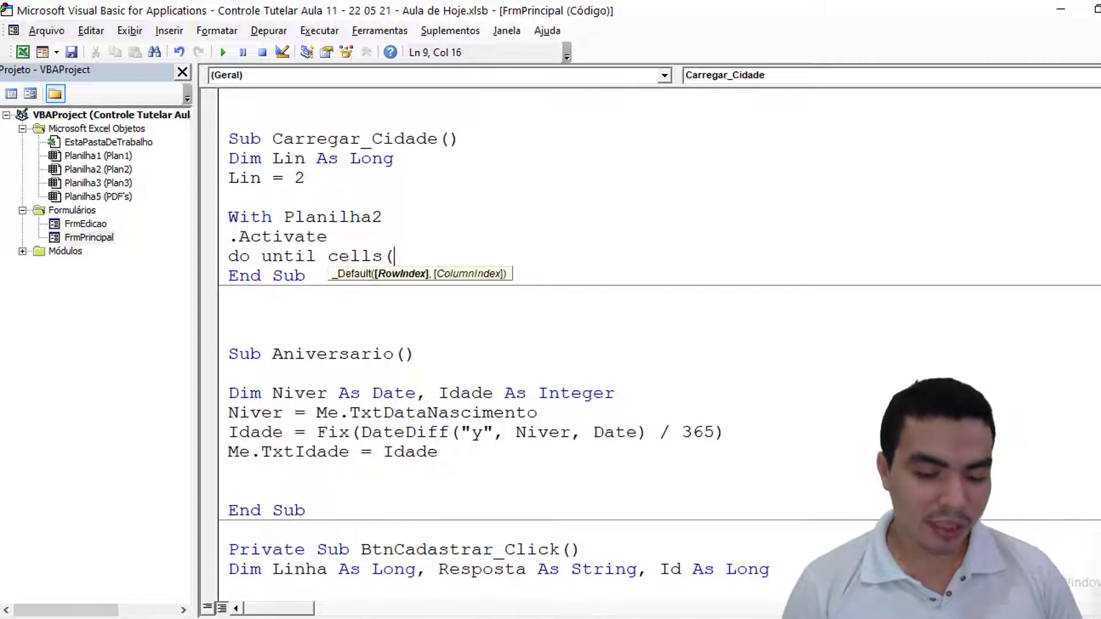
{"action": "type", "text": "lin,"}
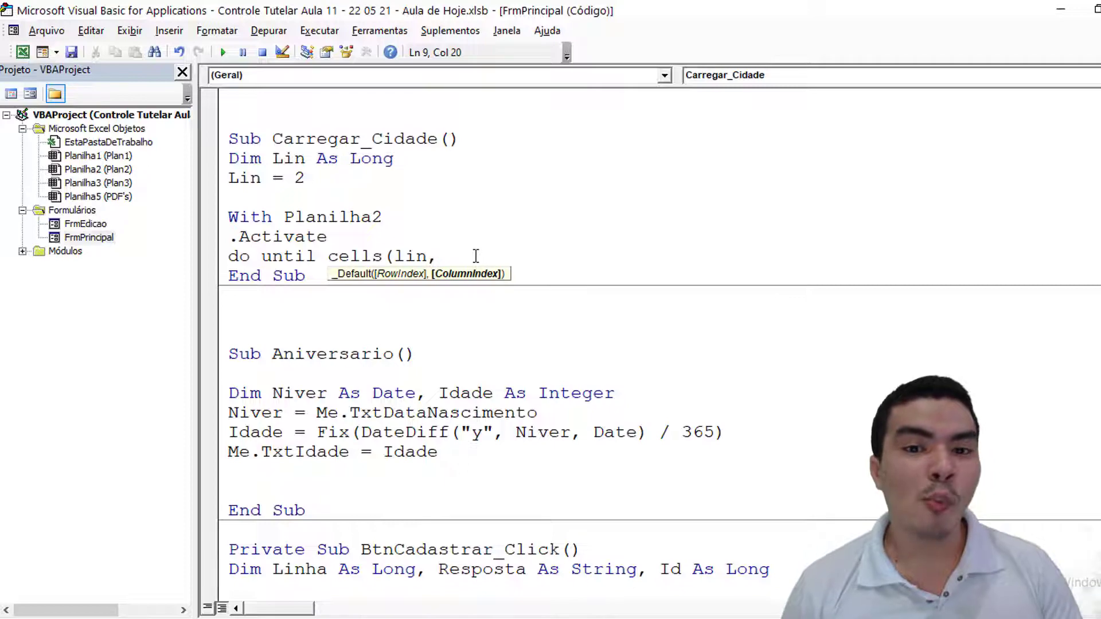
Step: Check the sheet data, then complete the line Do Until Cells(Lin, 1) = ""
{"action": "left_click", "coordinate": [23, 52]}
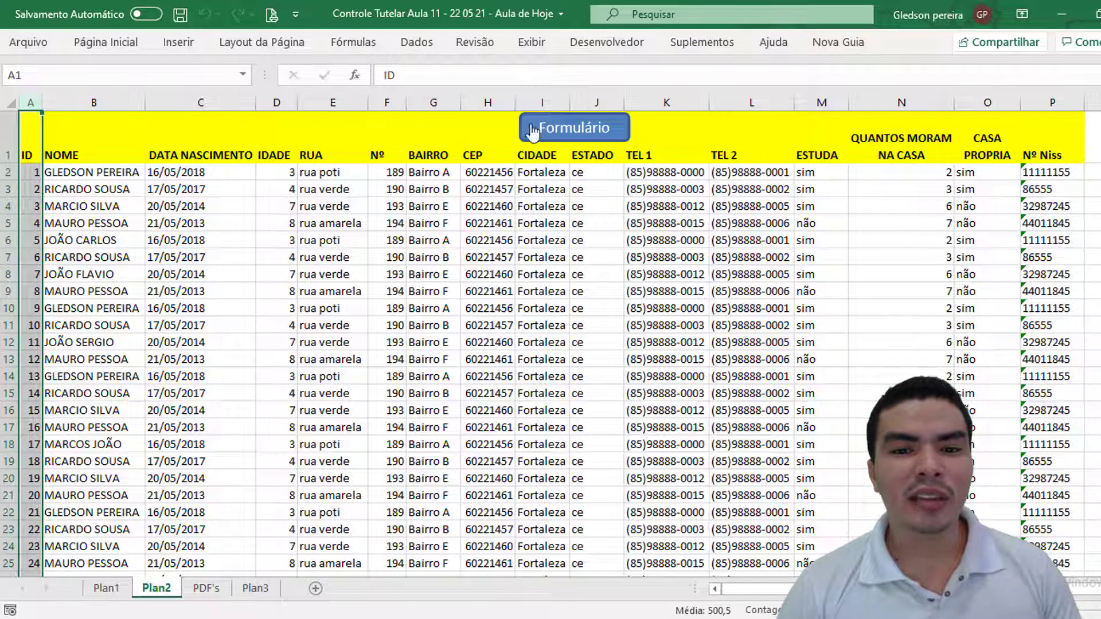
{"action": "left_click", "coordinate": [582, 46]}
{"action": "left_click", "coordinate": [22, 92]}
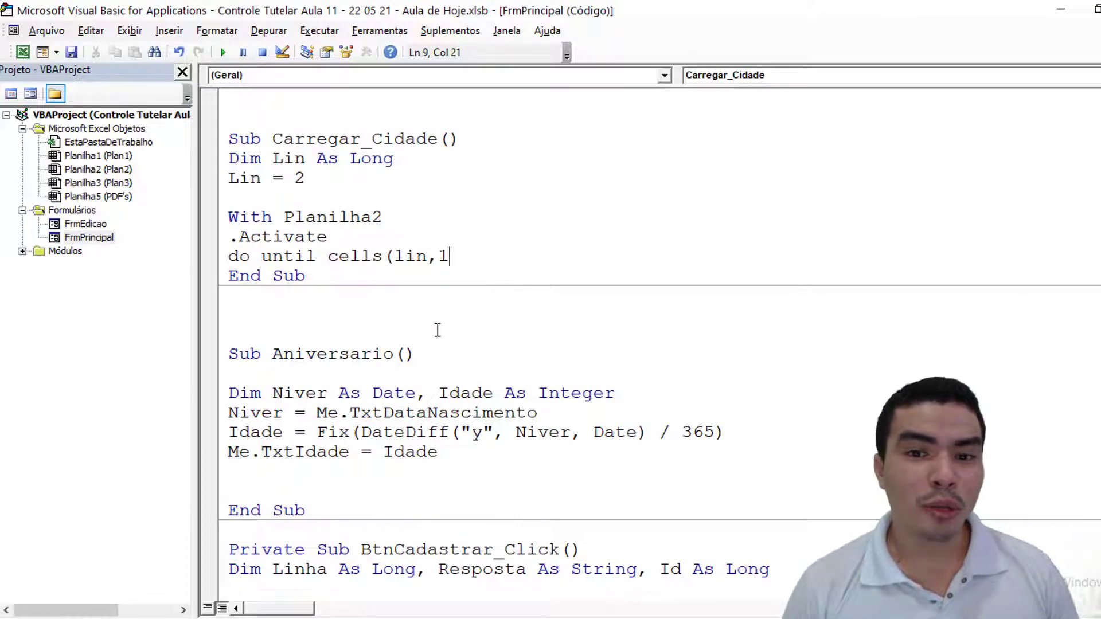
{"action": "type", "text": ")="}
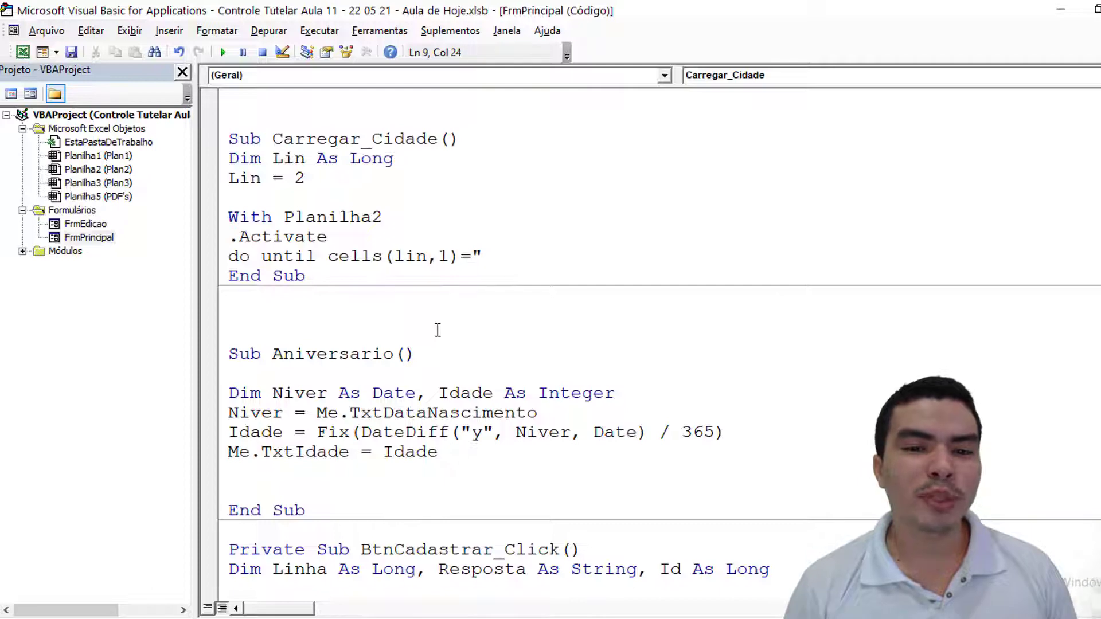
{"action": "key", "text": "Return"}
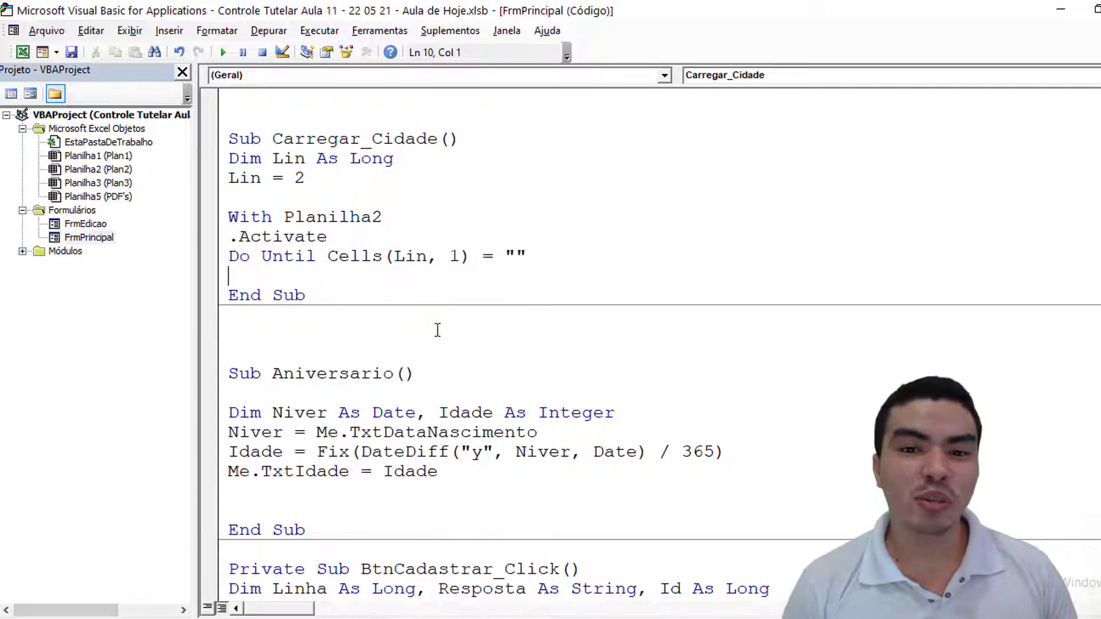
Step: Start the line Me.CmbCidade.AddItem Cells(Lin, then switch to Excel to check columns
{"action": "type", "text": "me"}
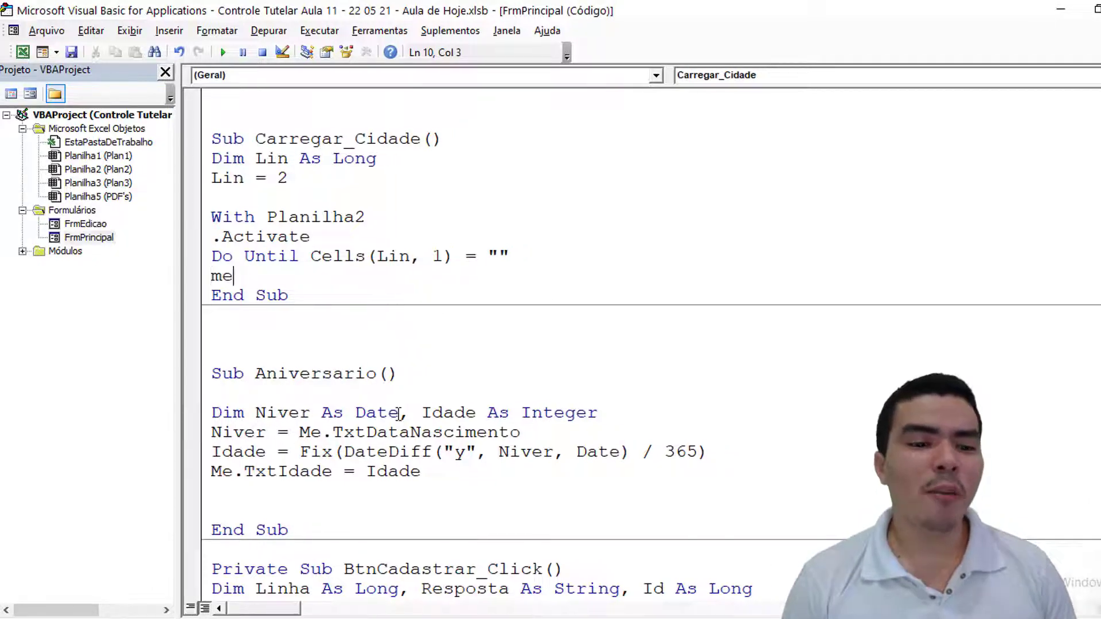
{"action": "type", "text": ".c"}
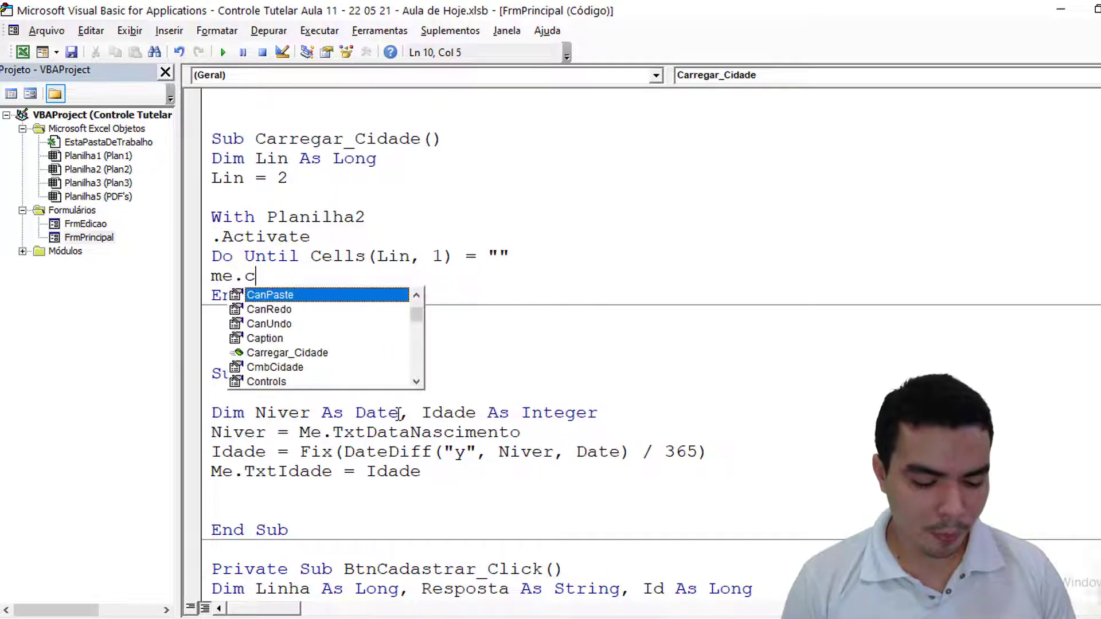
{"action": "type", "text": "mb"}
{"action": "key", "text": "Tab"}
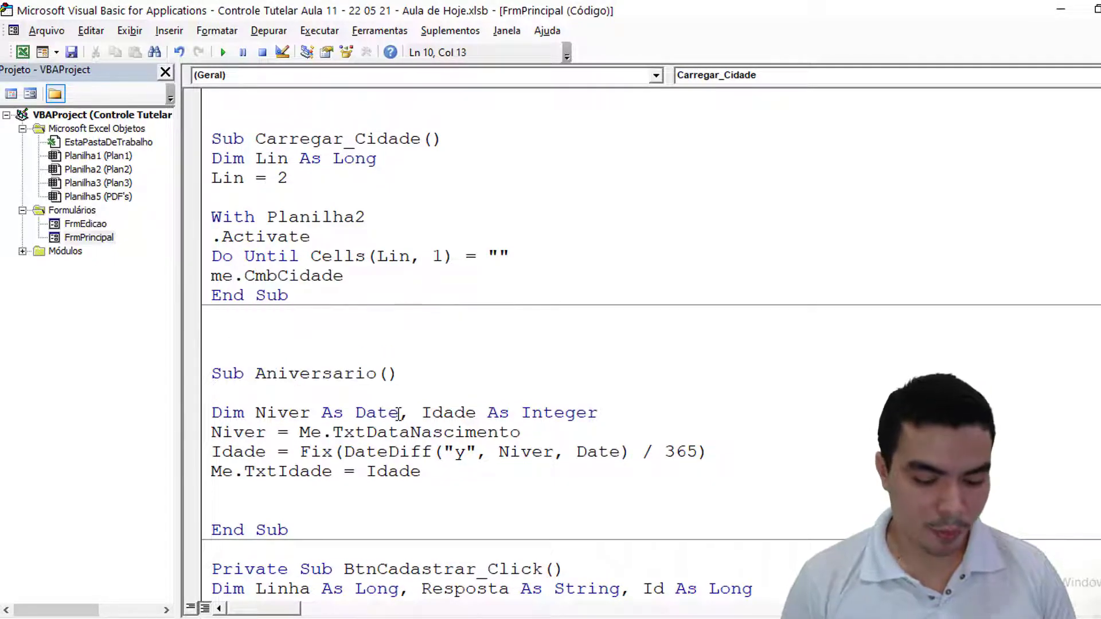
{"action": "type", "text": ".a"}
{"action": "key", "text": "Tab"}
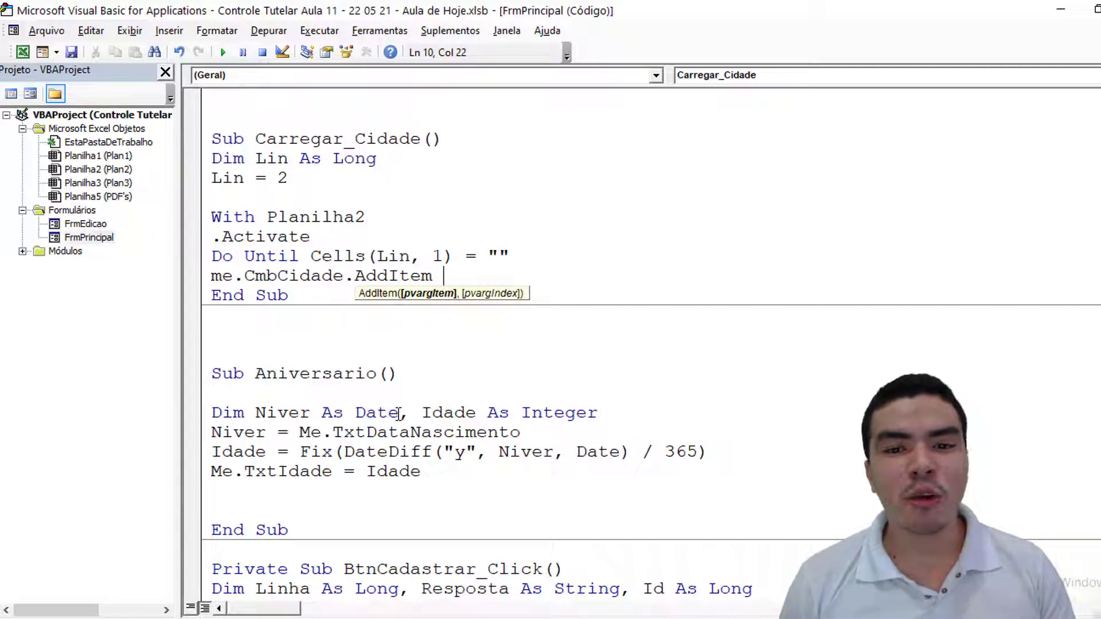
{"action": "type", "text": "c"}
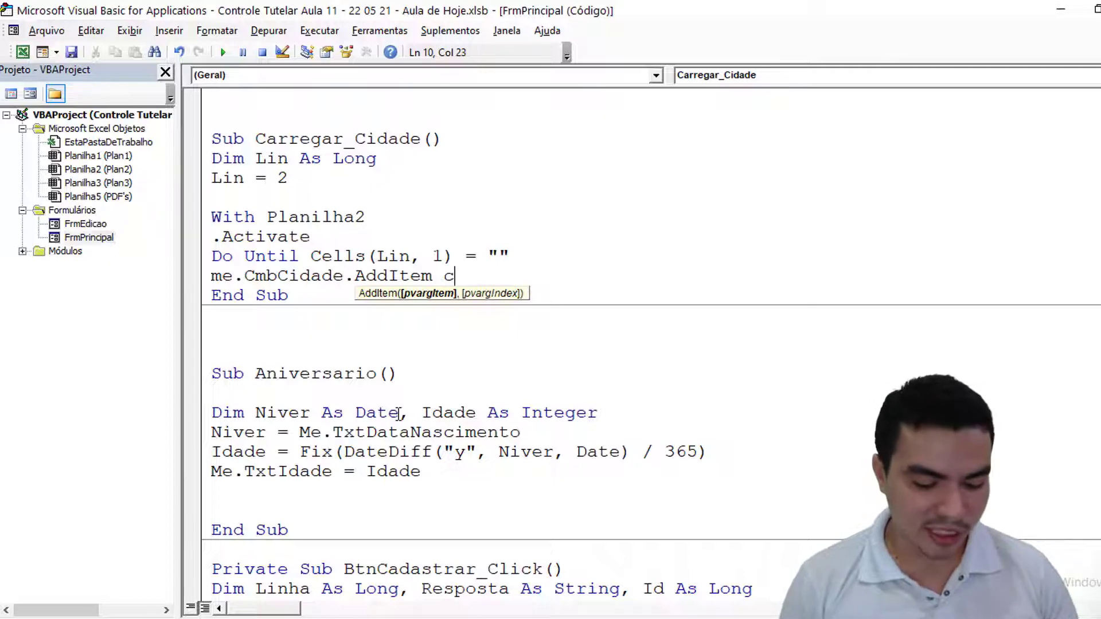
{"action": "type", "text": "ells("}
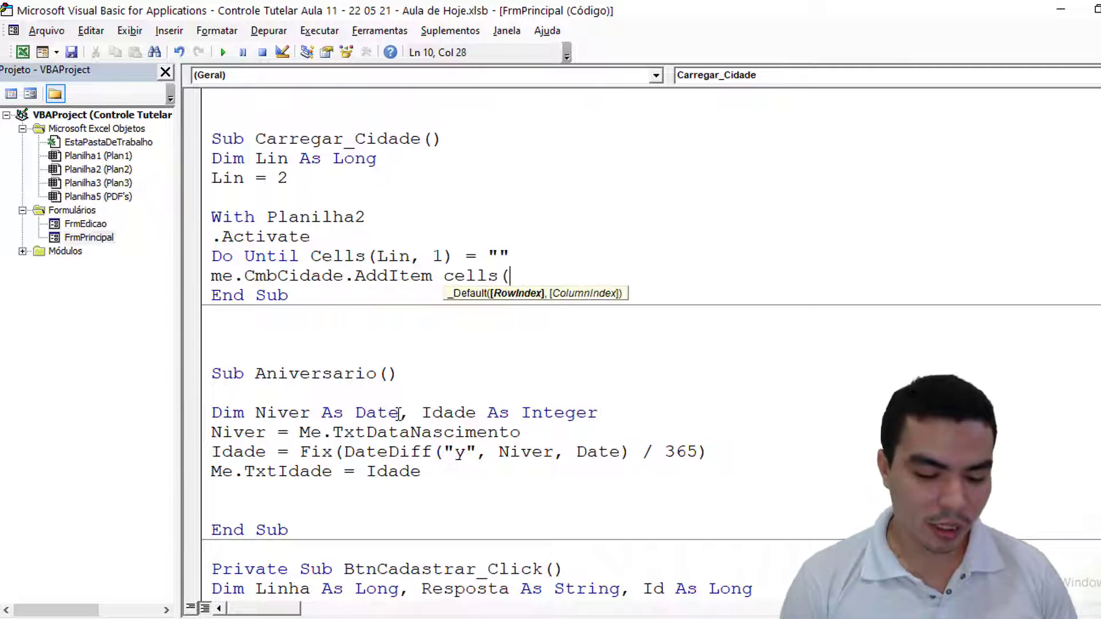
{"action": "type", "text": "lin,"}
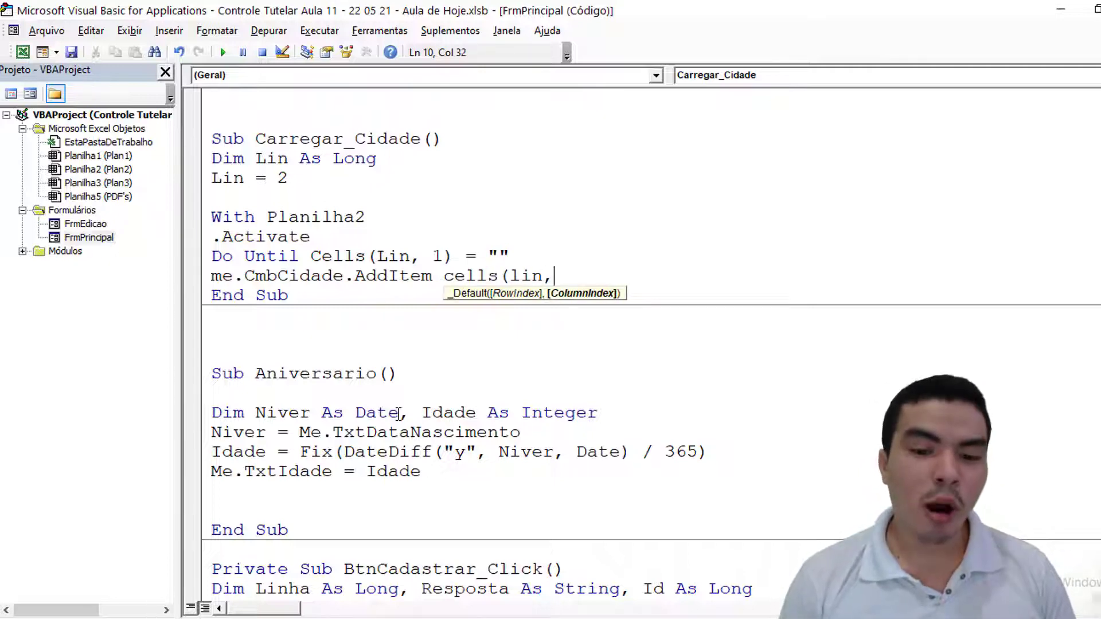
{"action": "key", "text": "alt+F11"}
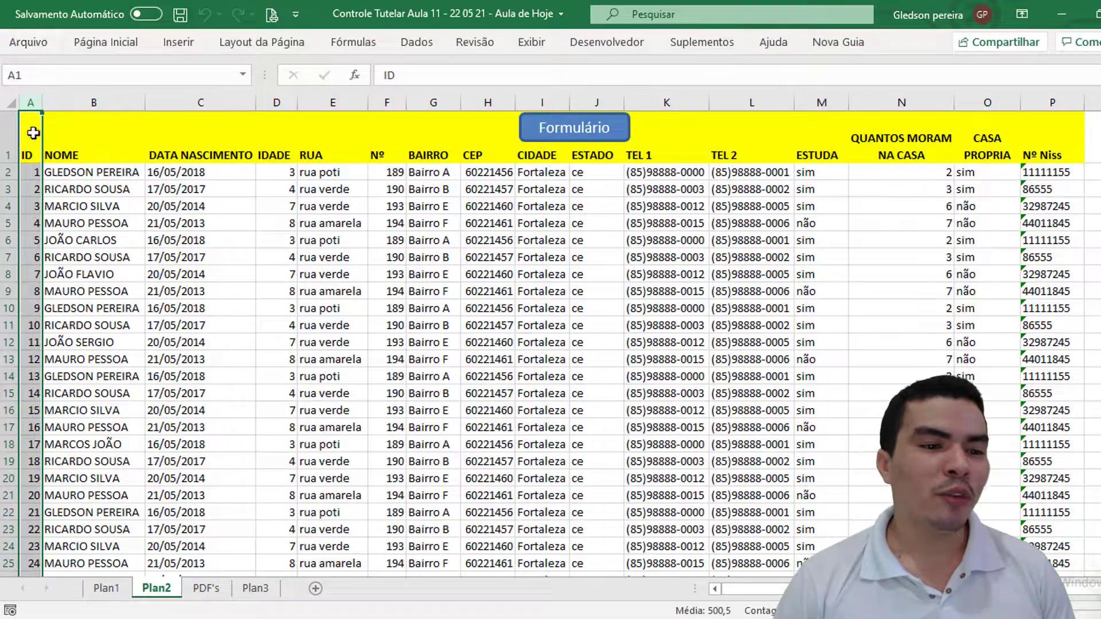
Step: Count the Plan2 header columns to find CIDADE is column 9, then return to the code
{"action": "left_click_drag", "start_coordinate": [33, 133], "coordinate": [1036, 137]}
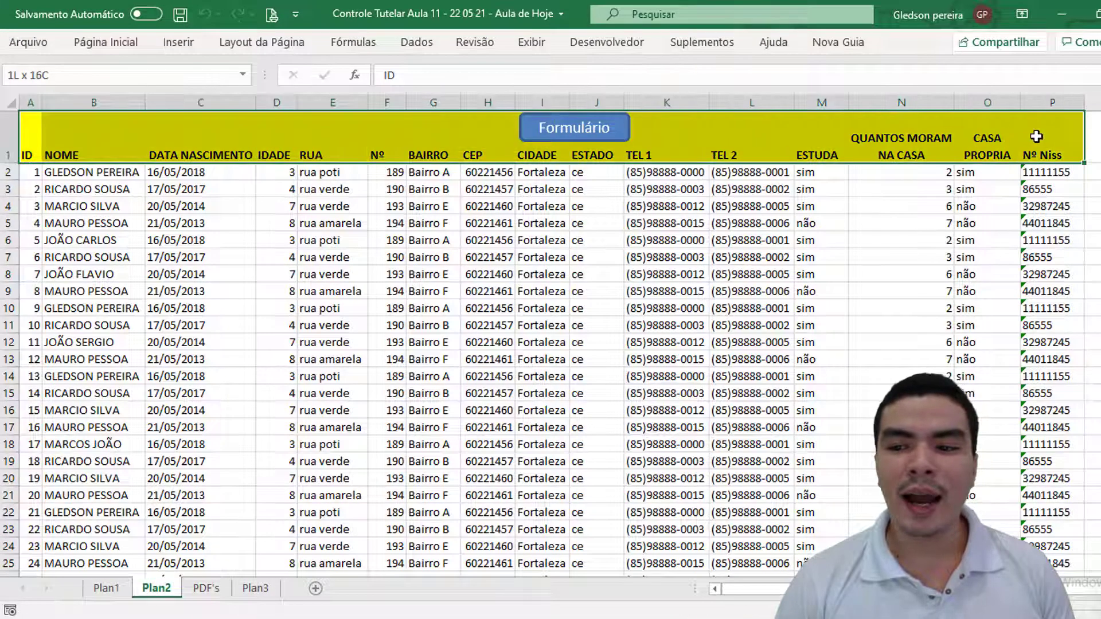
{"action": "left_click", "coordinate": [593, 224]}
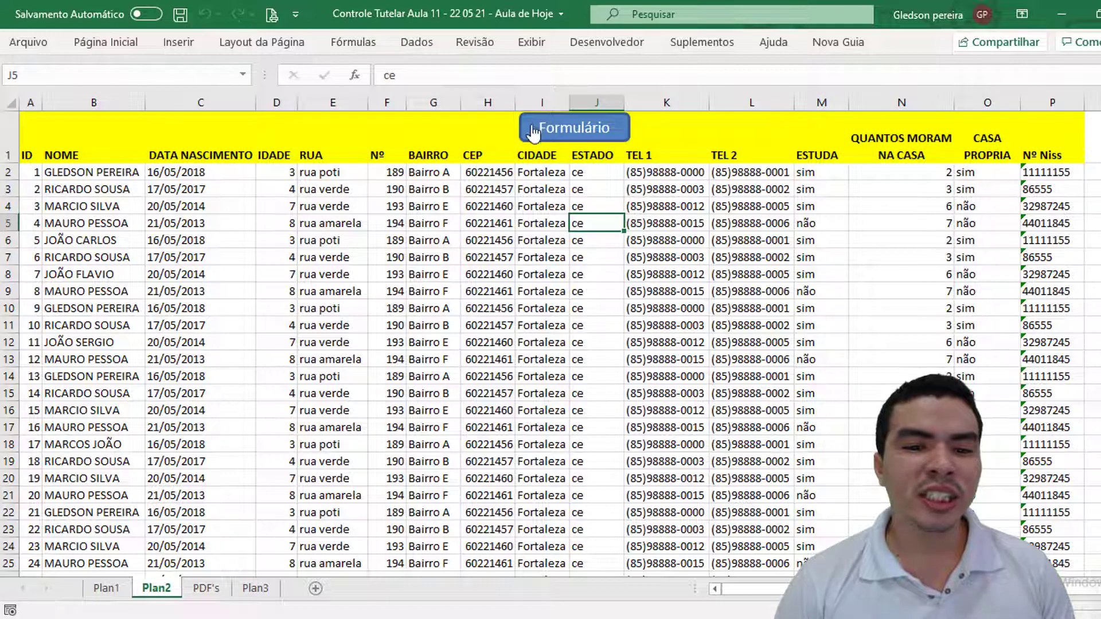
{"action": "left_click", "coordinate": [540, 102]}
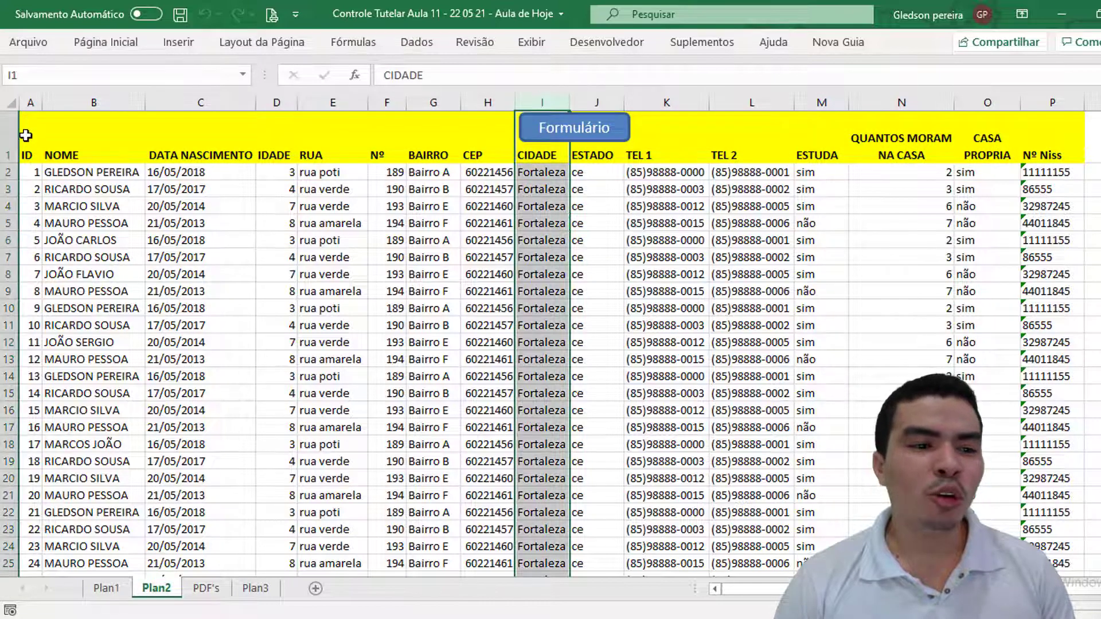
{"action": "left_click_drag", "start_coordinate": [26, 135], "coordinate": [542, 147]}
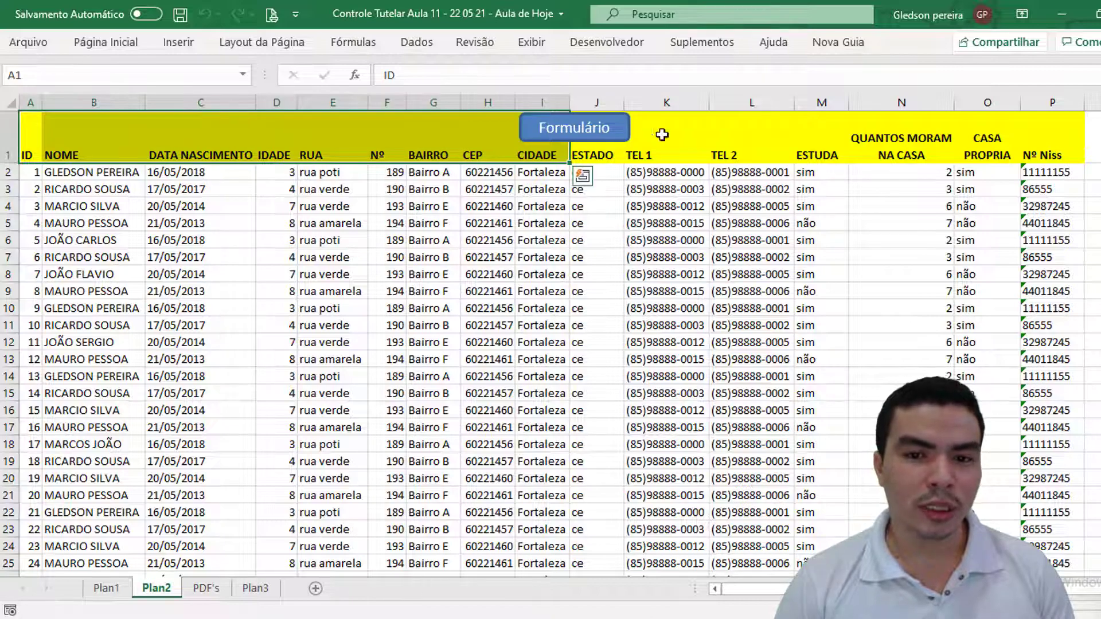
{"action": "left_click", "coordinate": [606, 42]}
{"action": "left_click", "coordinate": [19, 86]}
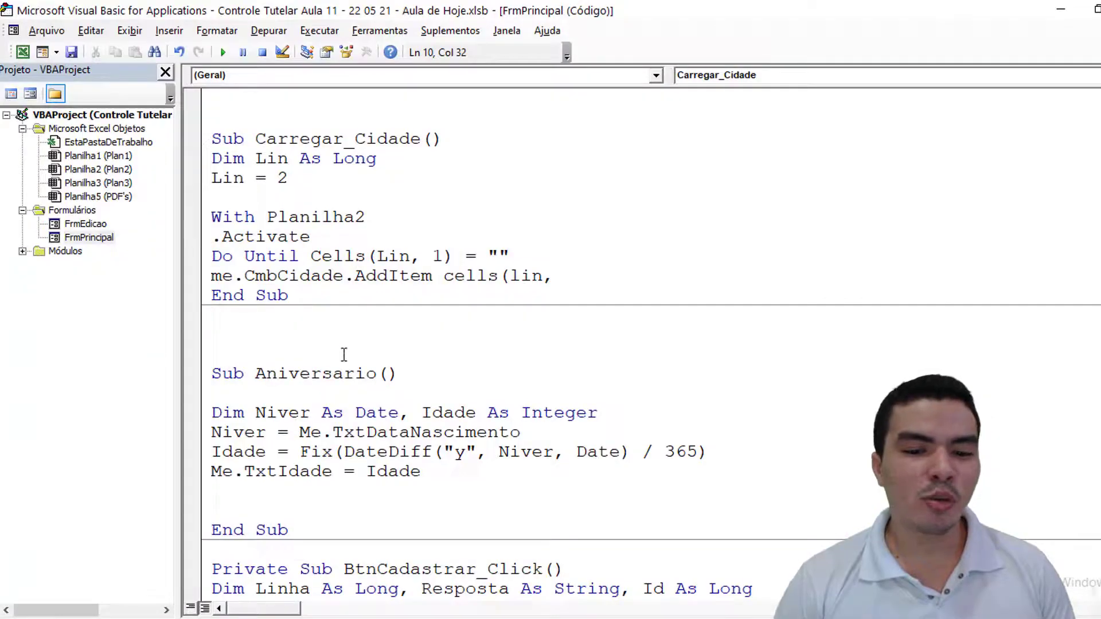
Step: Finish with Cells(Lin, 9), Lin = Lin + 1, Loop, End With, and copy the sub name
{"action": "type", "text": "9"}
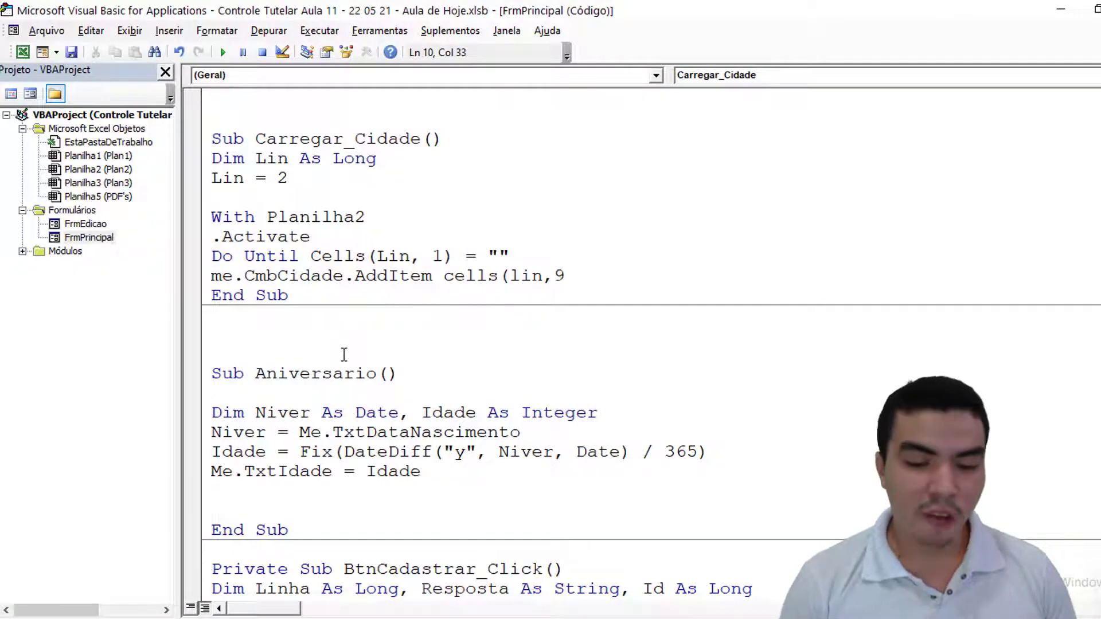
{"action": "type", "text": ")"}
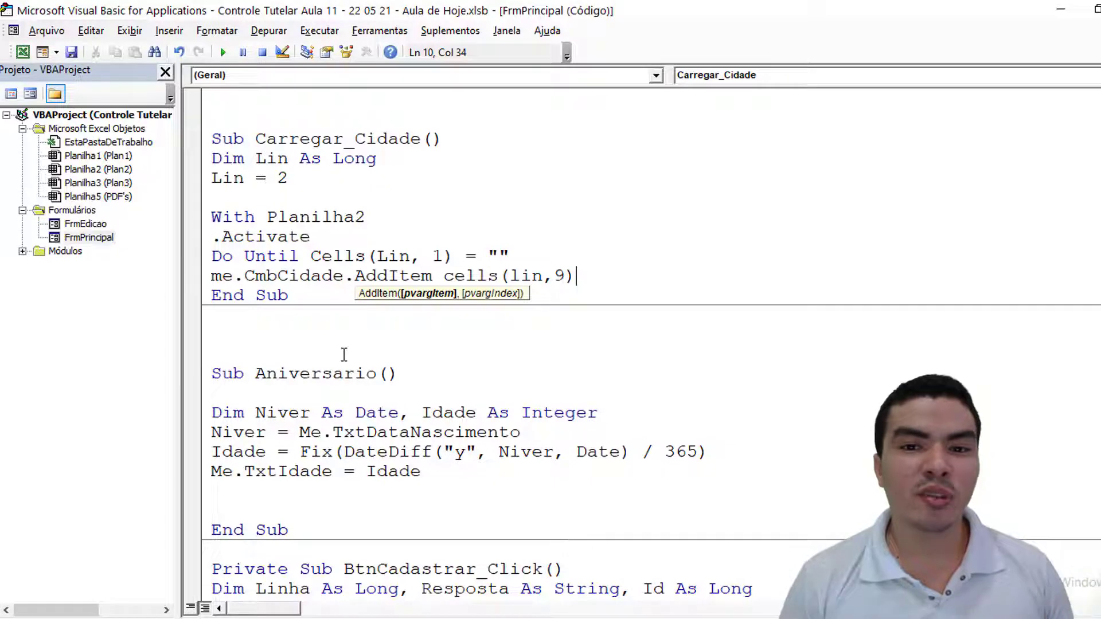
{"action": "key", "text": "Return"}
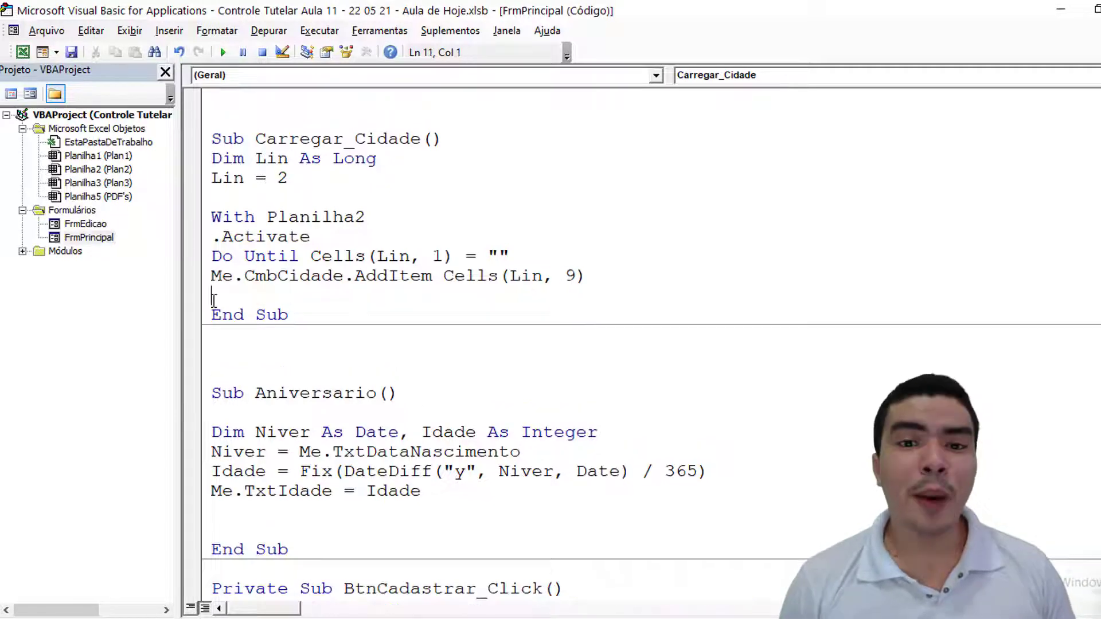
{"action": "type", "text": "l"}
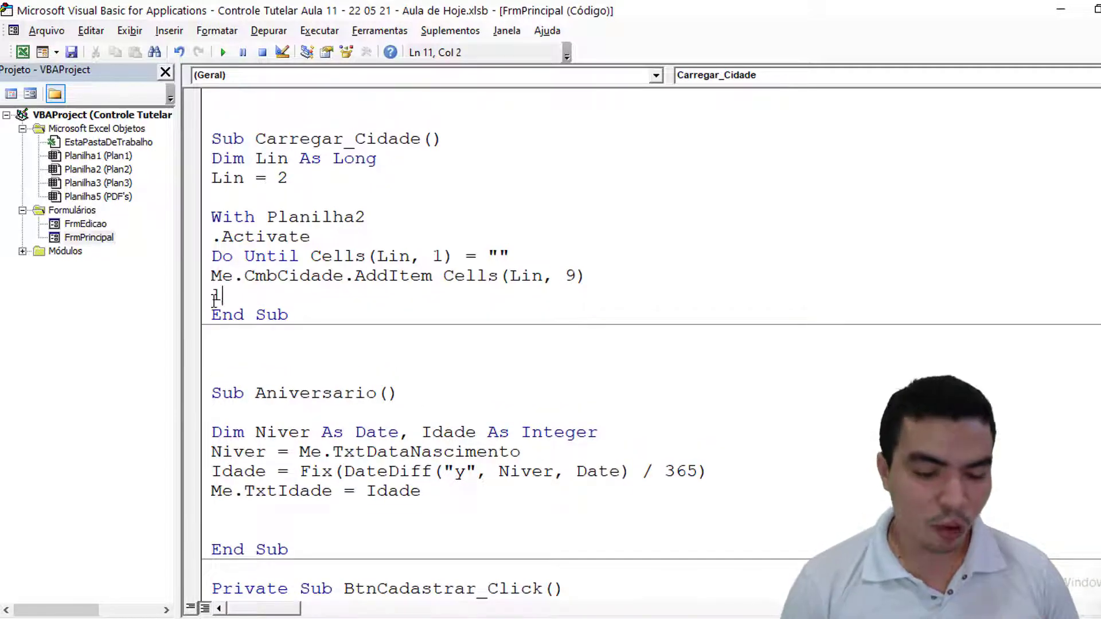
{"action": "type", "text": "in = "}
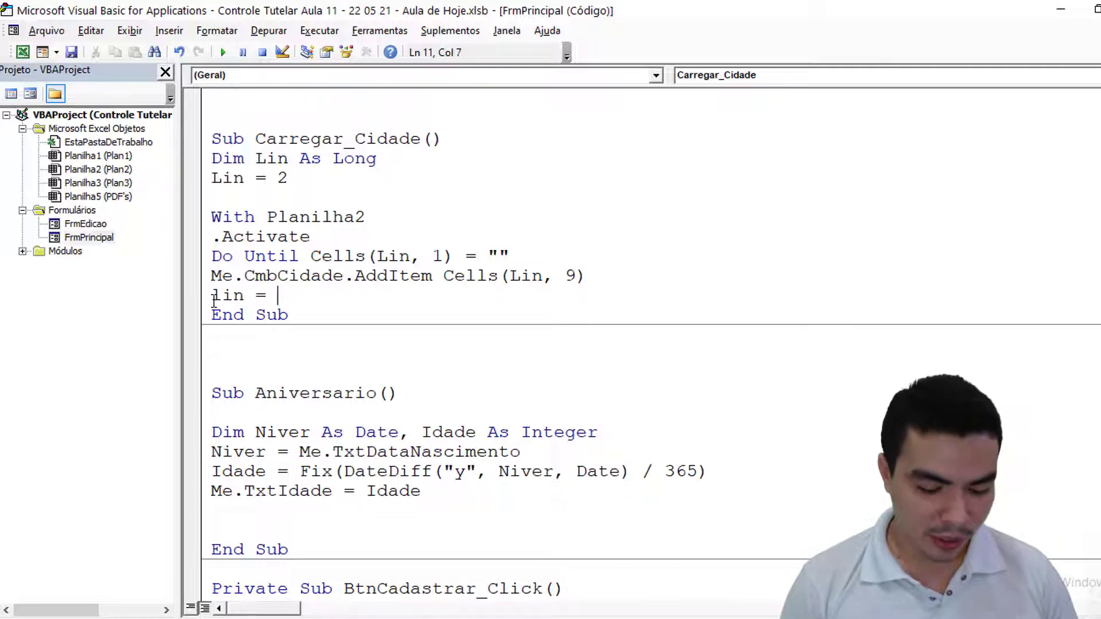
{"action": "type", "text": "lin +1"}
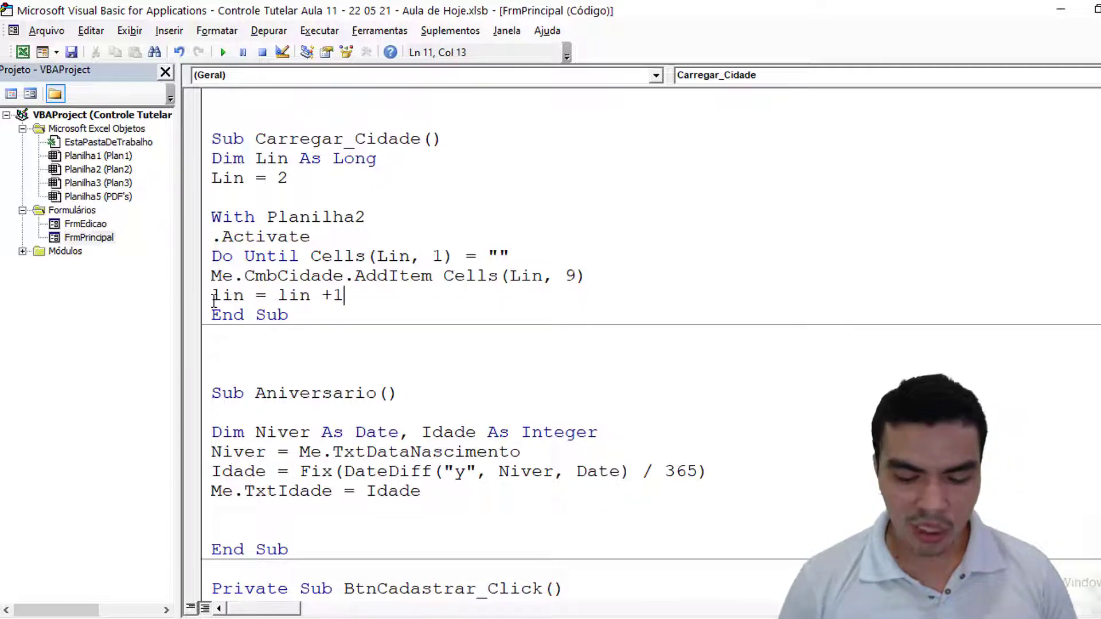
{"action": "key", "text": "Return"}
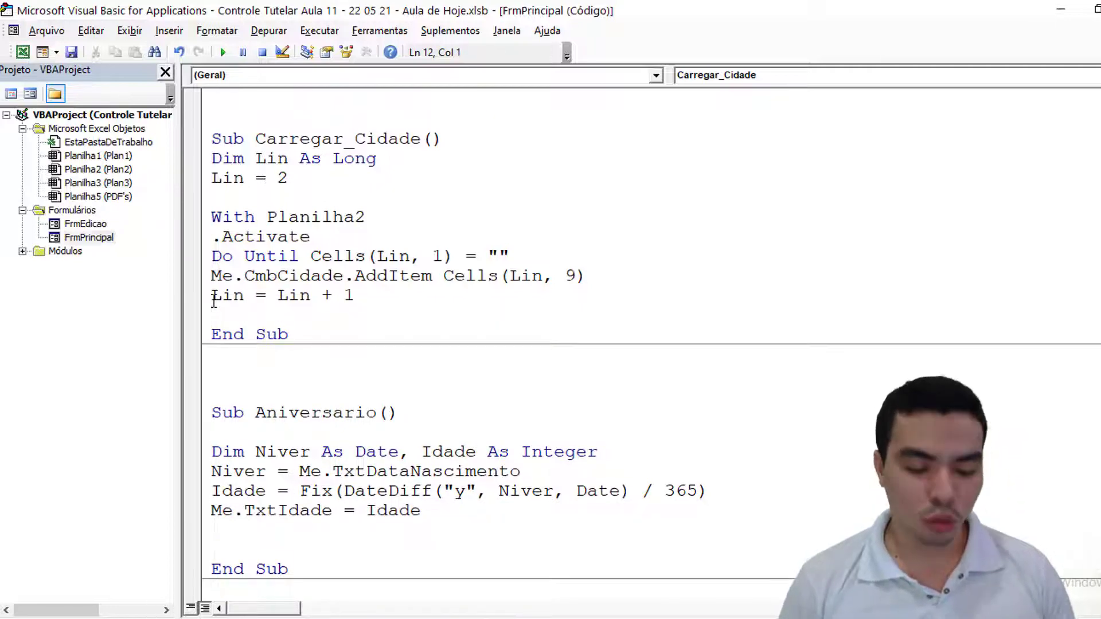
{"action": "type", "text": "loop"}
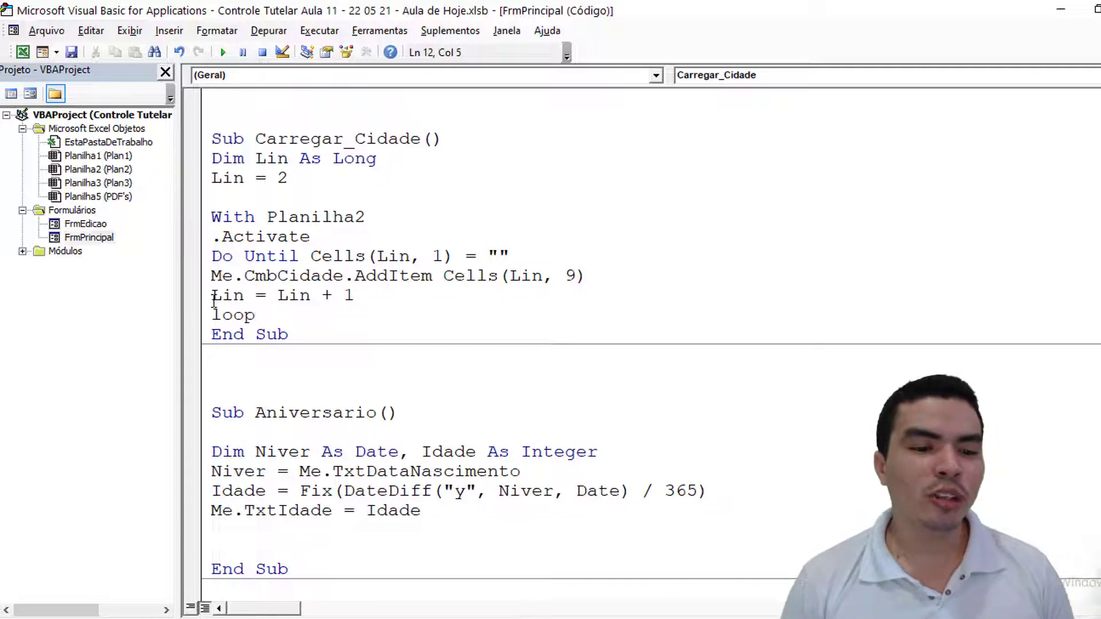
{"action": "key", "text": "Return"}
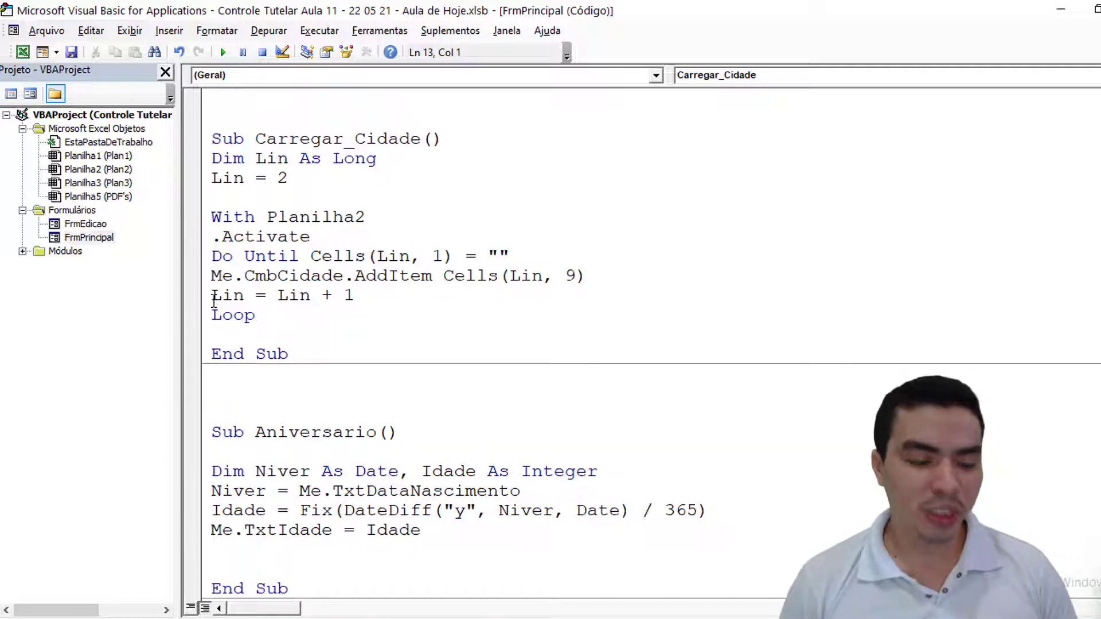
{"action": "type", "text": "end wi"}
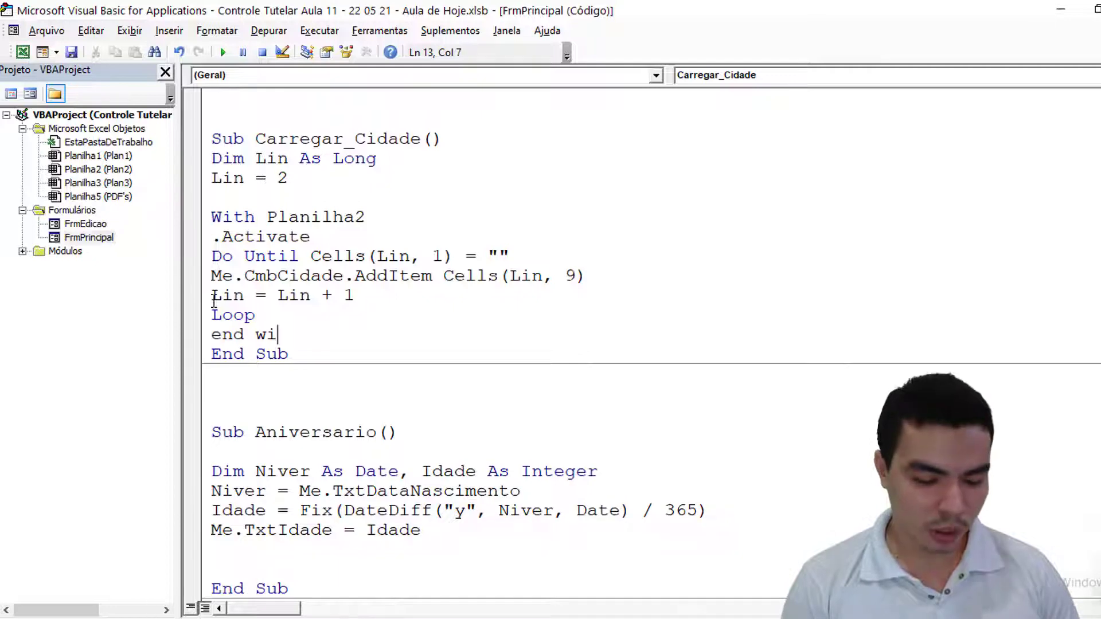
{"action": "type", "text": "th"}
{"action": "left_click", "coordinate": [345, 217]}
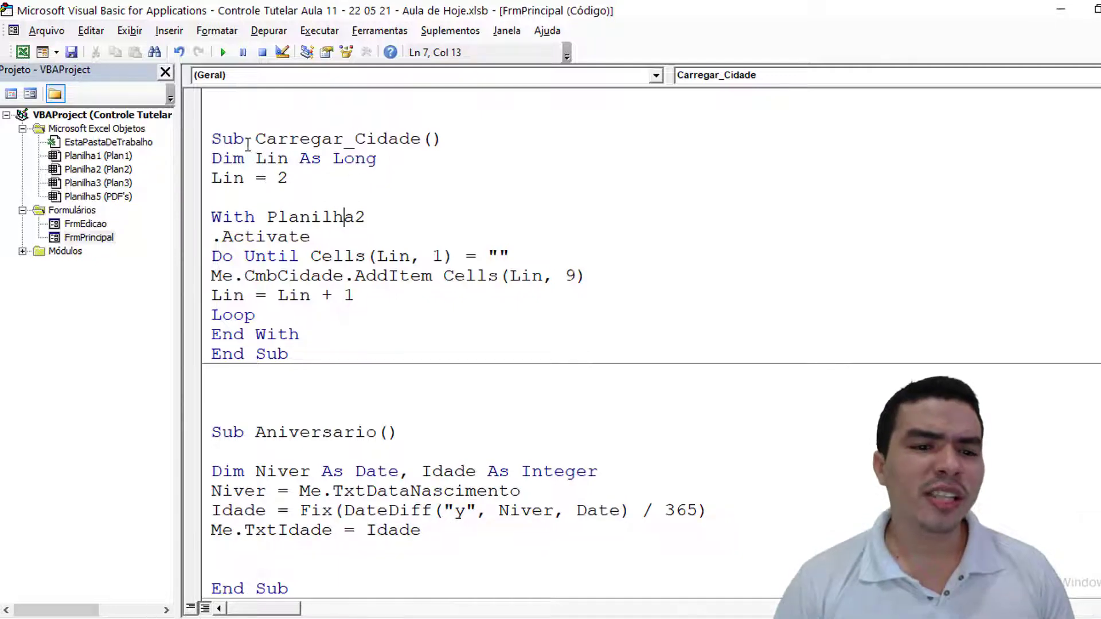
{"action": "left_click_drag", "start_coordinate": [254, 141], "coordinate": [415, 143]}
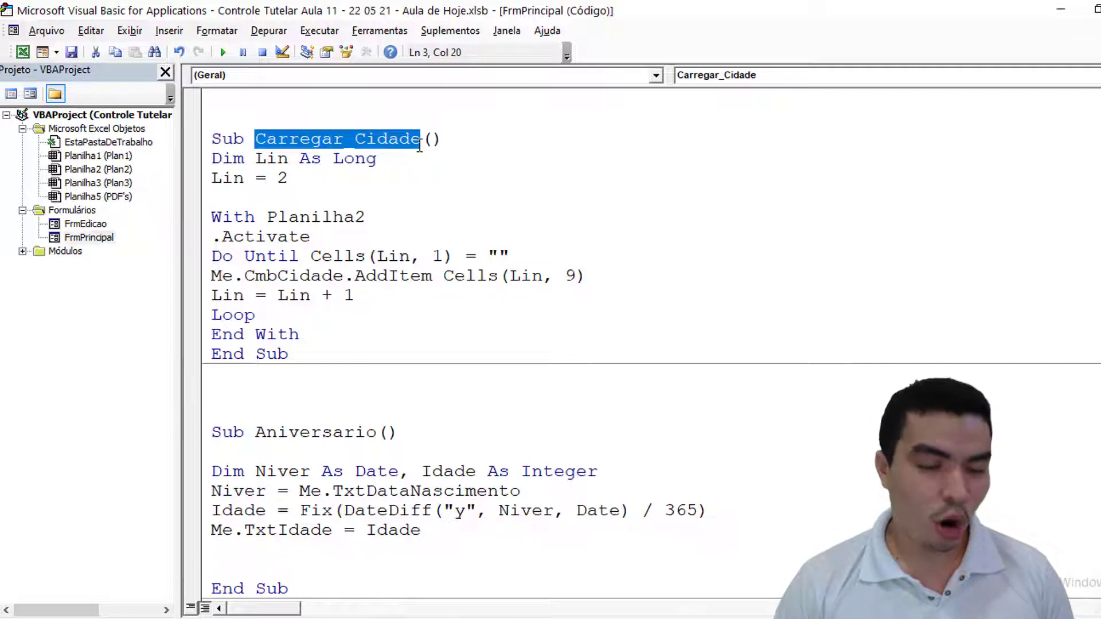
{"action": "key", "text": "ctrl+c"}
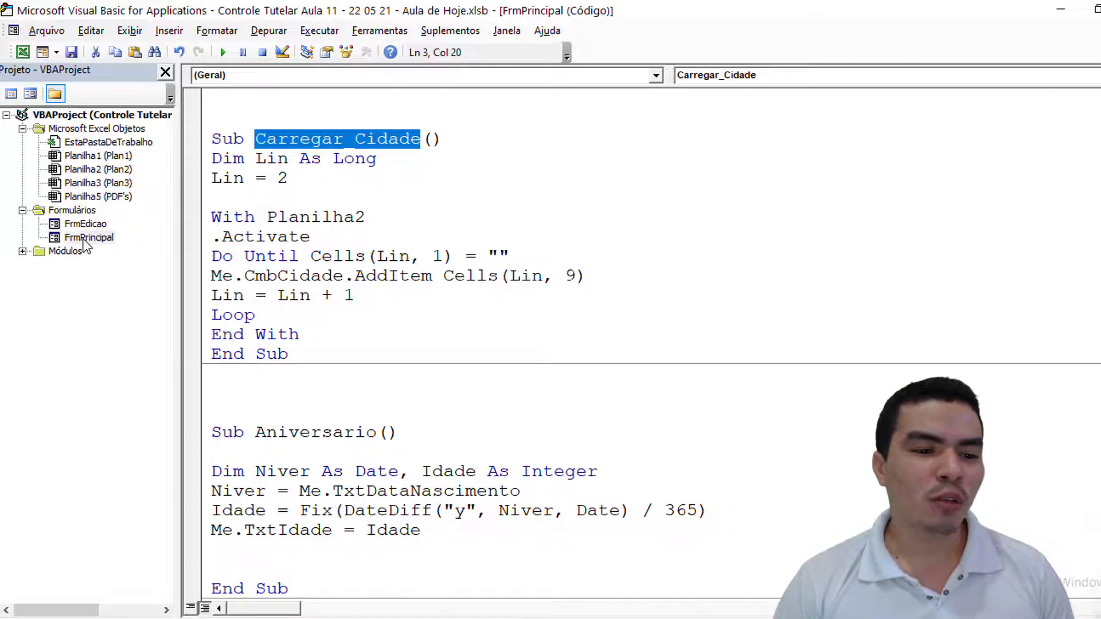
Step: Add 'Call Carregar_Cidade' to BtnPesquisar_Click after the Atualizar_Listbox call
{"action": "double_click", "coordinate": [85, 240]}
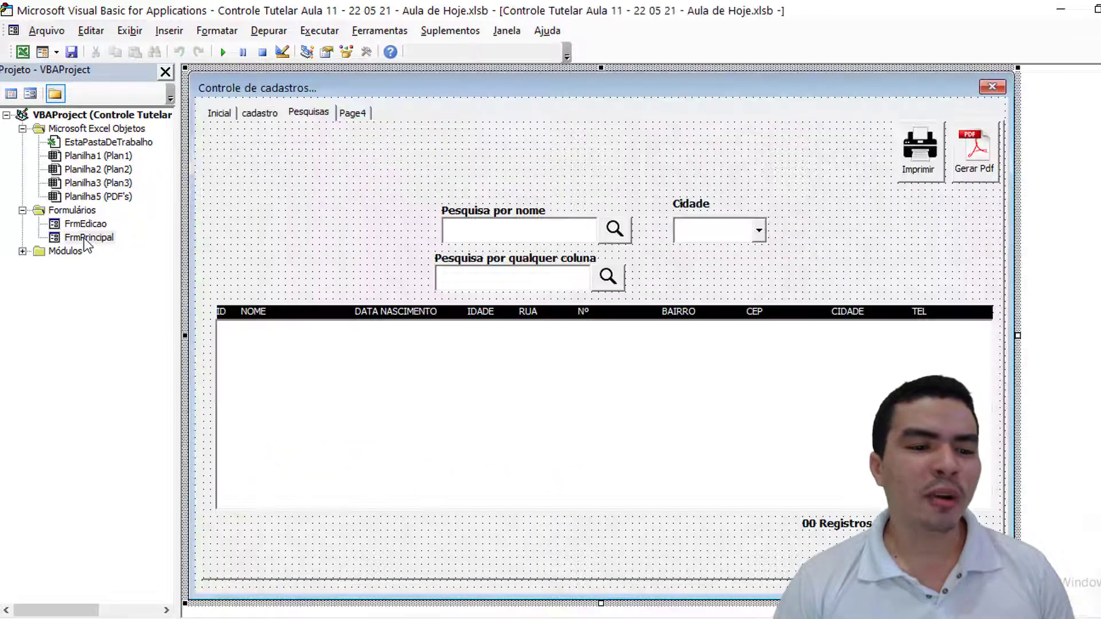
{"action": "double_click", "coordinate": [626, 236]}
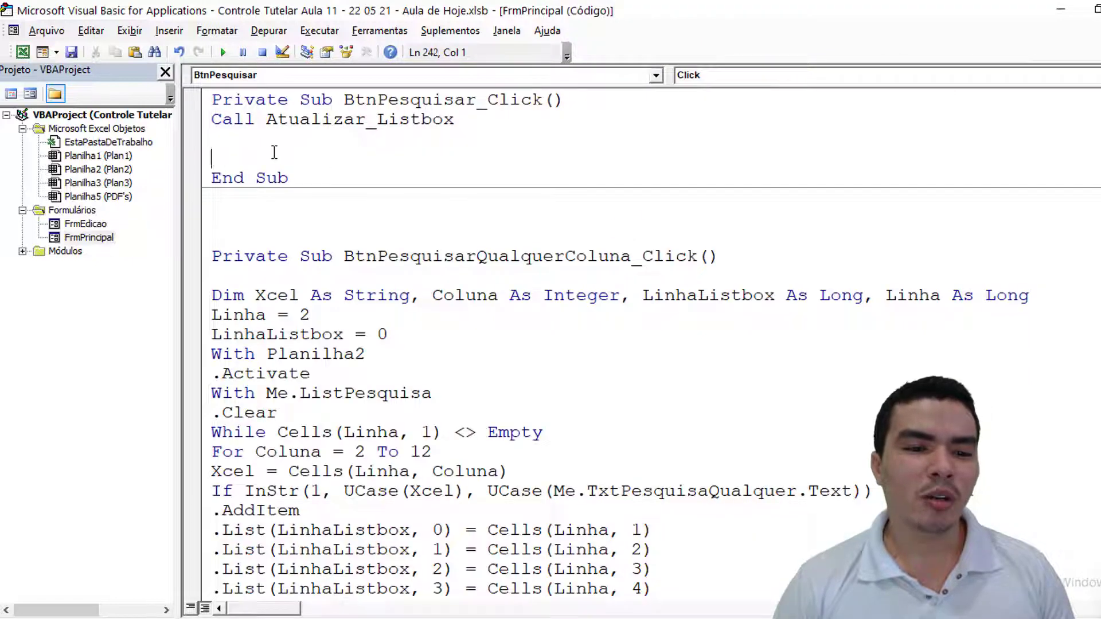
{"action": "type", "text": "call"}
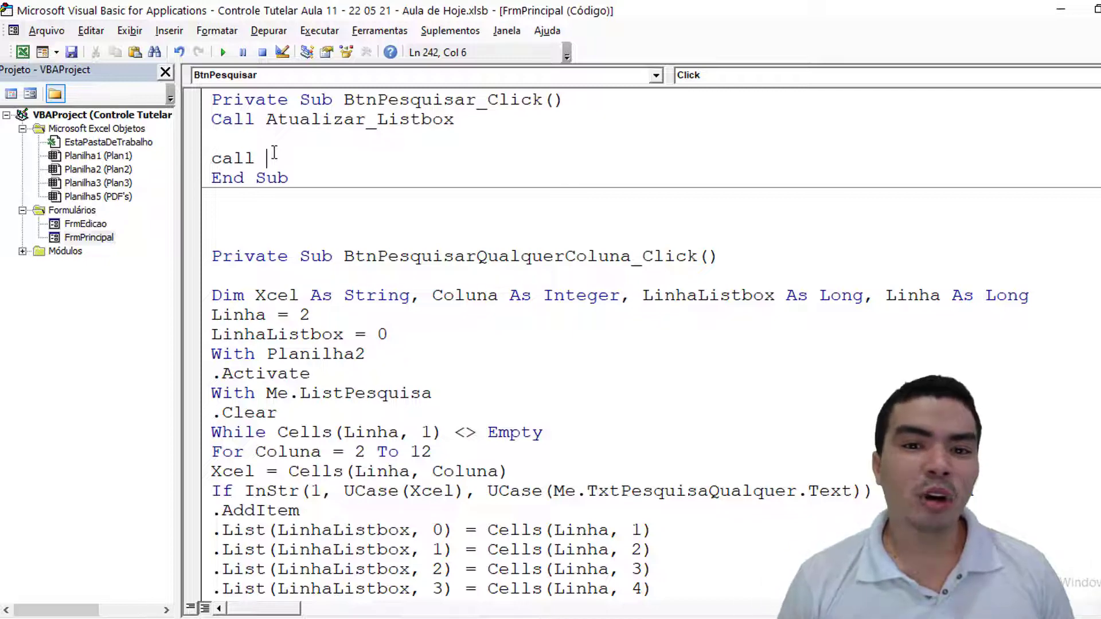
{"action": "type", "text": "Carregar_Cidade"}
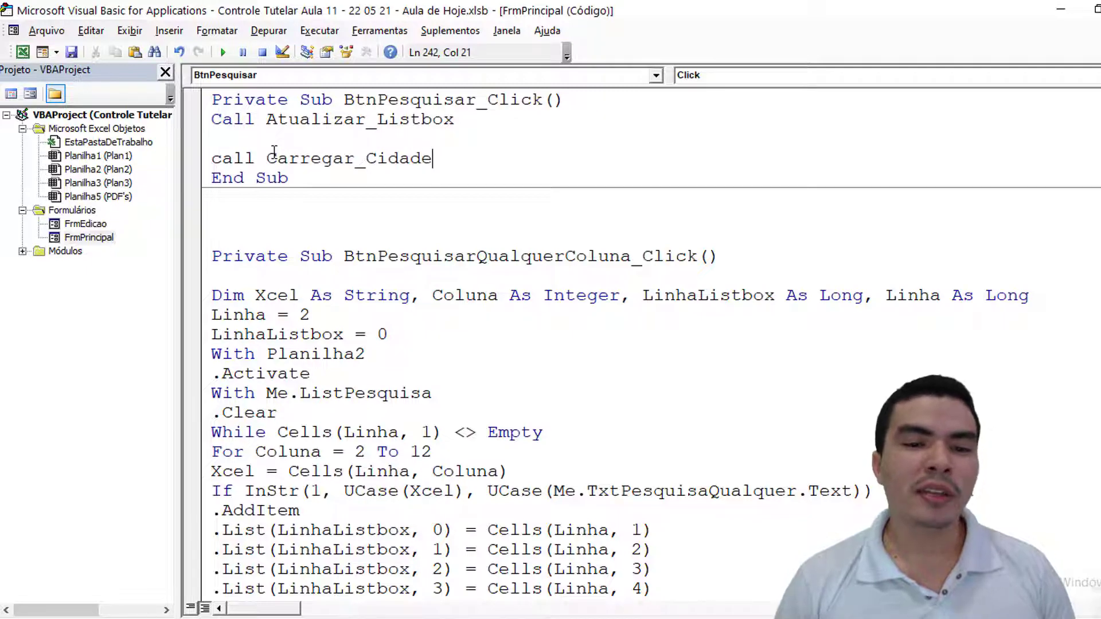
{"action": "left_click", "coordinate": [340, 138]}
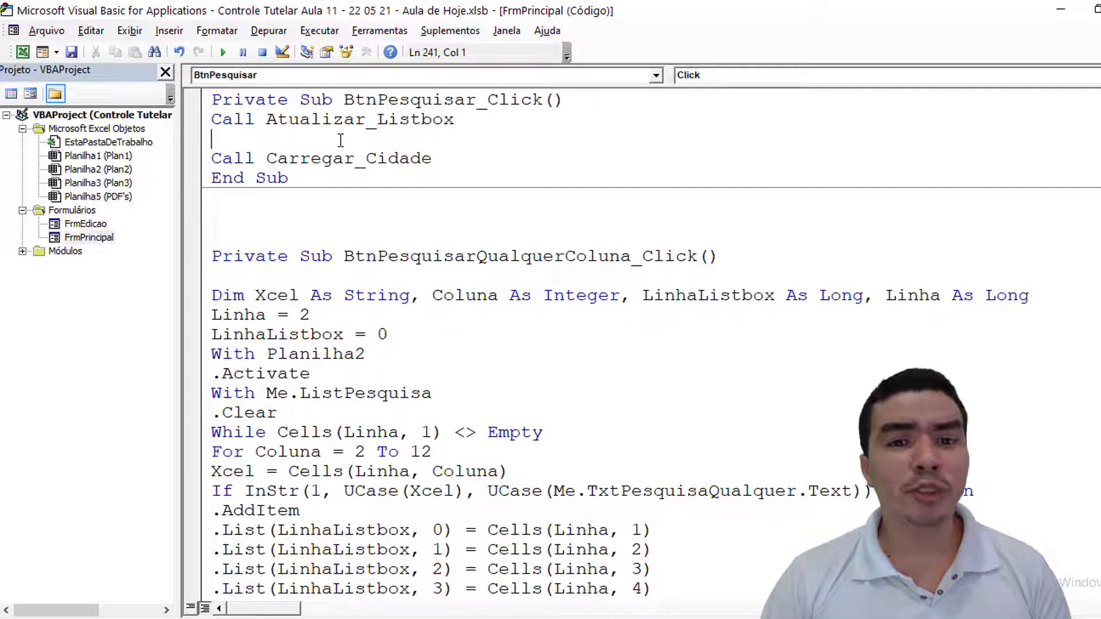
Step: Run the form and search all names (1000 records); the Cidade list repeats cities like Fortaleza
{"action": "left_click", "coordinate": [221, 54]}
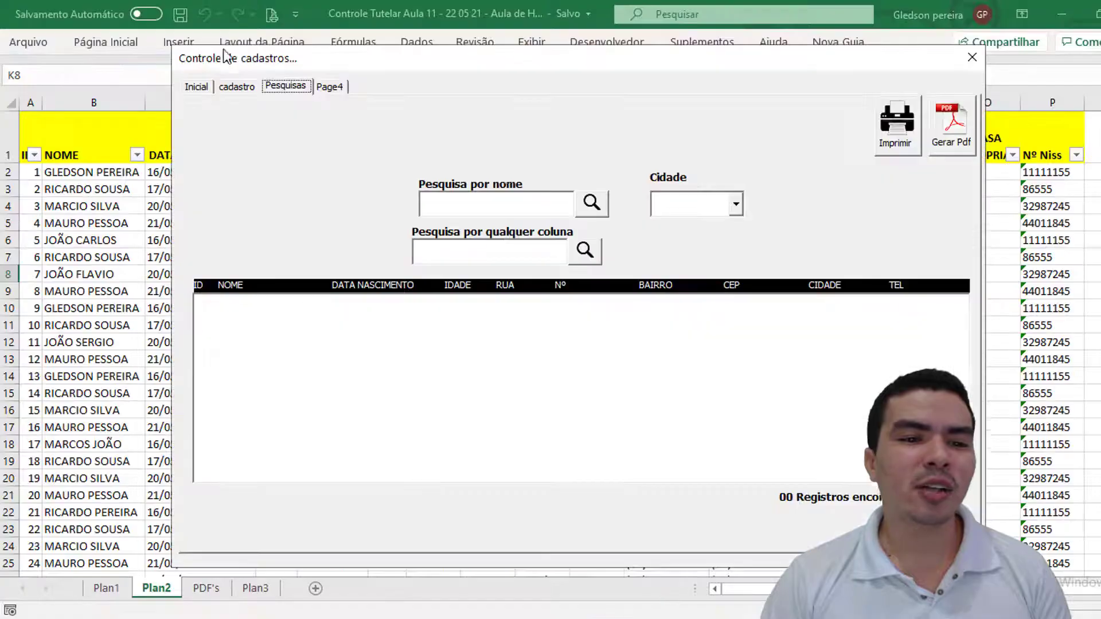
{"action": "left_click", "coordinate": [593, 206]}
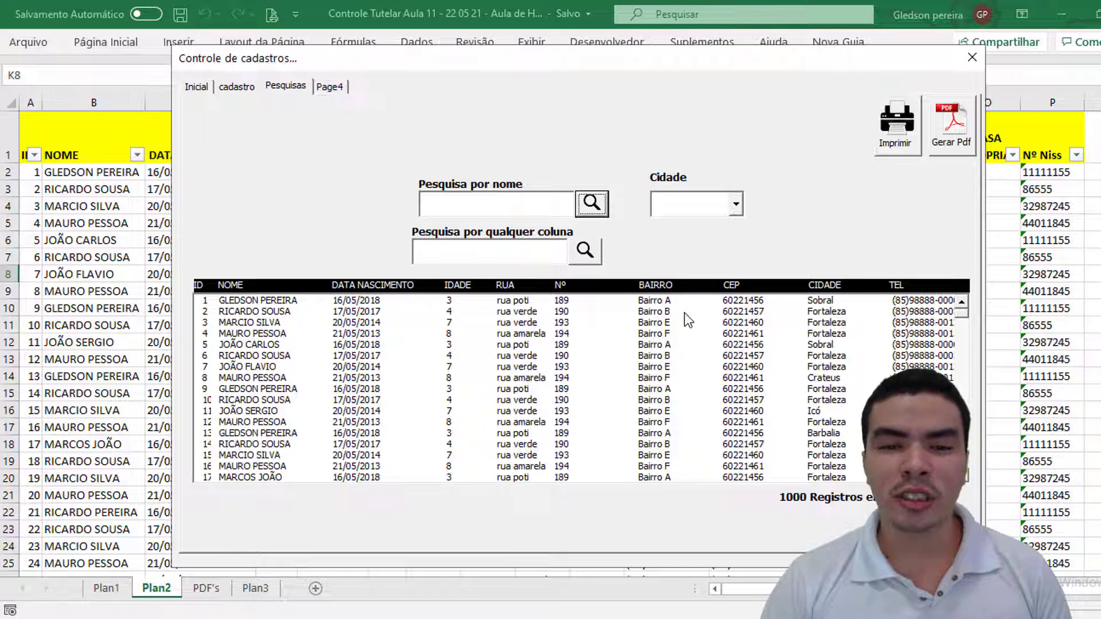
{"action": "left_click", "coordinate": [737, 209]}
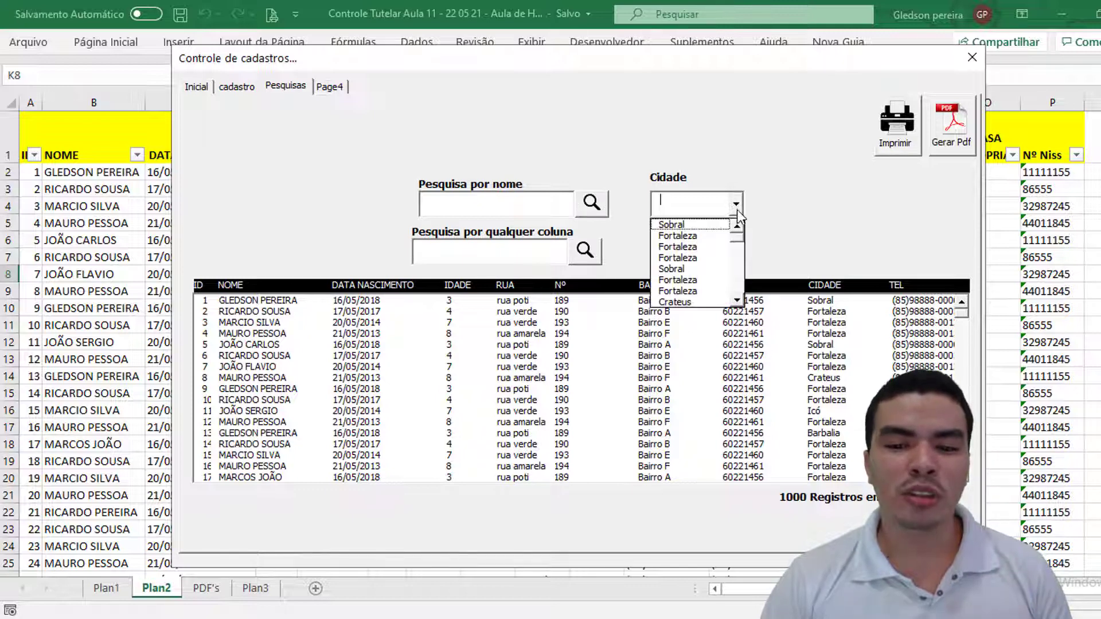
{"action": "left_click_drag", "start_coordinate": [737, 236], "coordinate": [738, 279]}
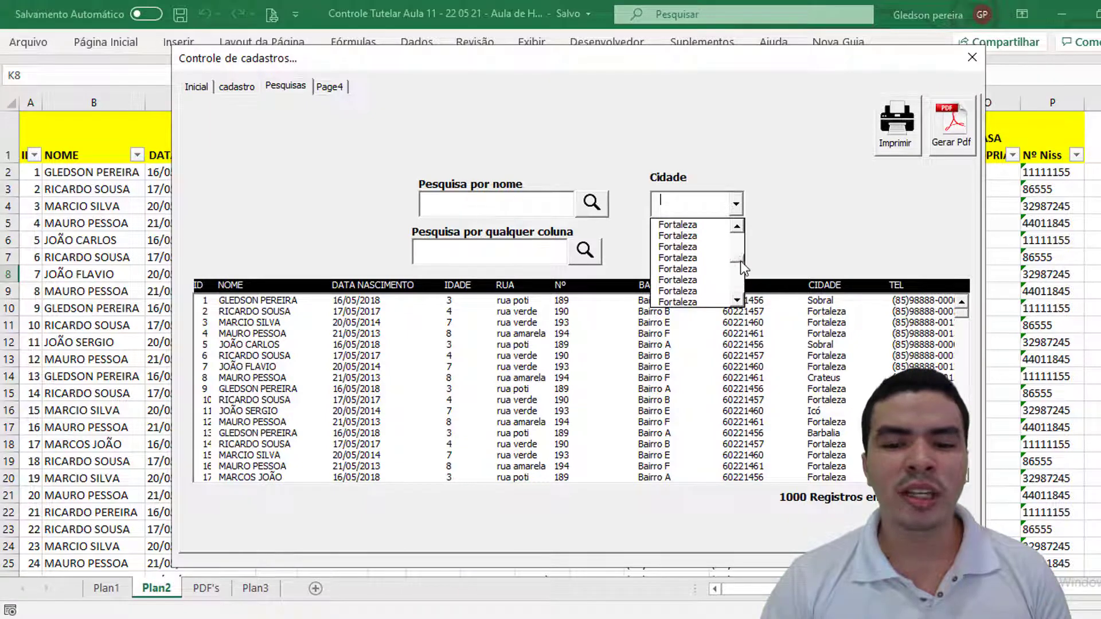
{"action": "left_click_drag", "start_coordinate": [738, 291], "coordinate": [741, 240]}
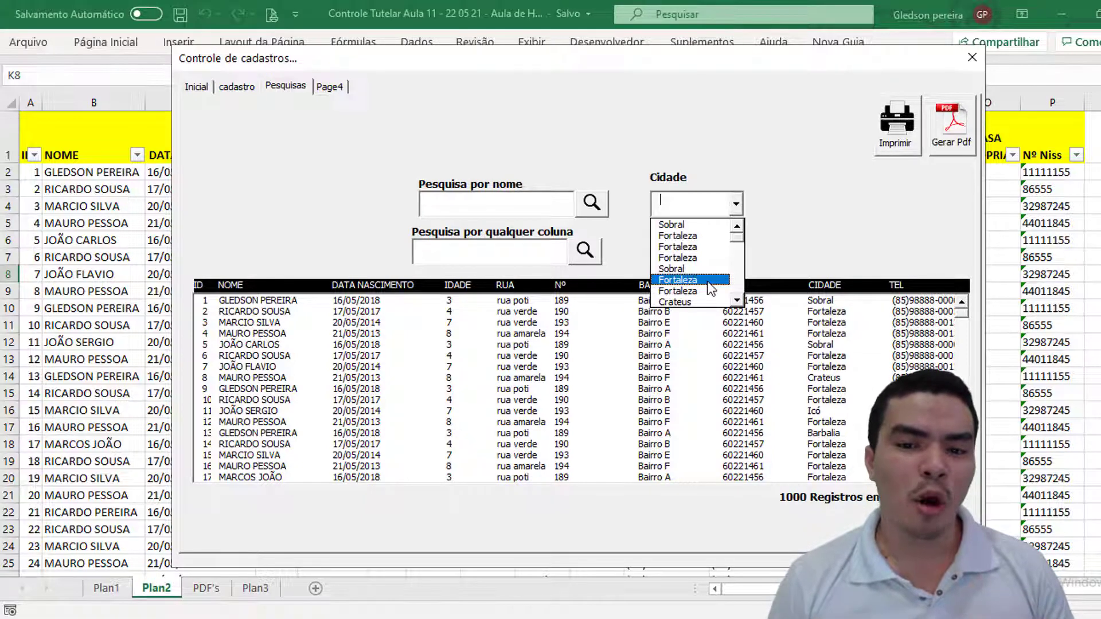
{"action": "left_click", "coordinate": [970, 58]}
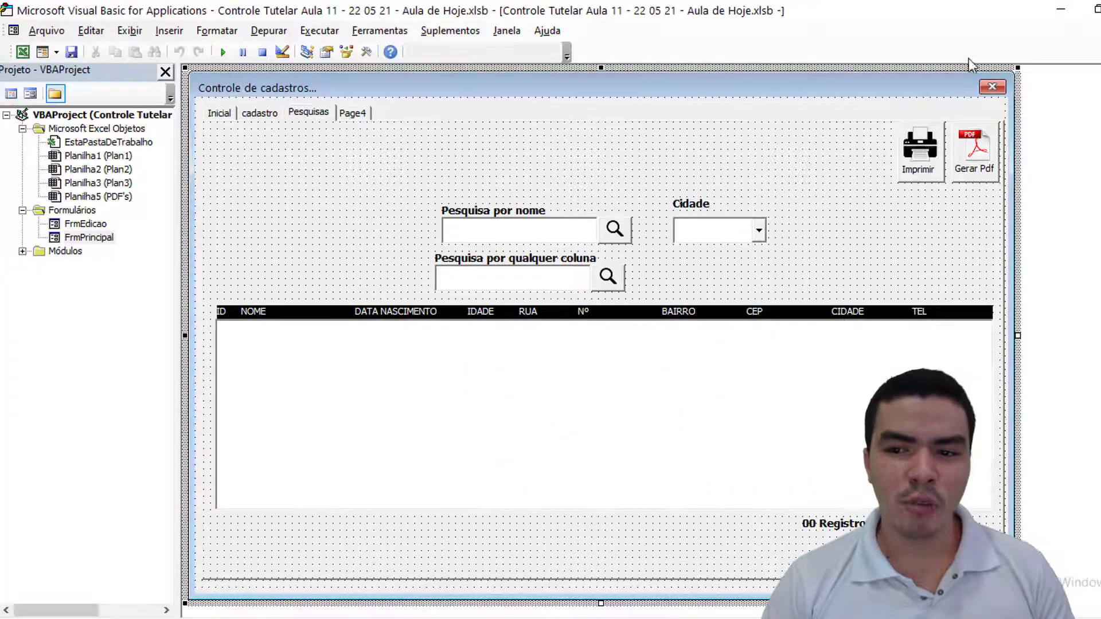
Step: Go to the Atualizar_Listbox definition and copy its code from .Activate to End Sub
{"action": "double_click", "coordinate": [619, 240]}
{"action": "left_click_drag", "start_coordinate": [266, 119], "coordinate": [456, 120]}
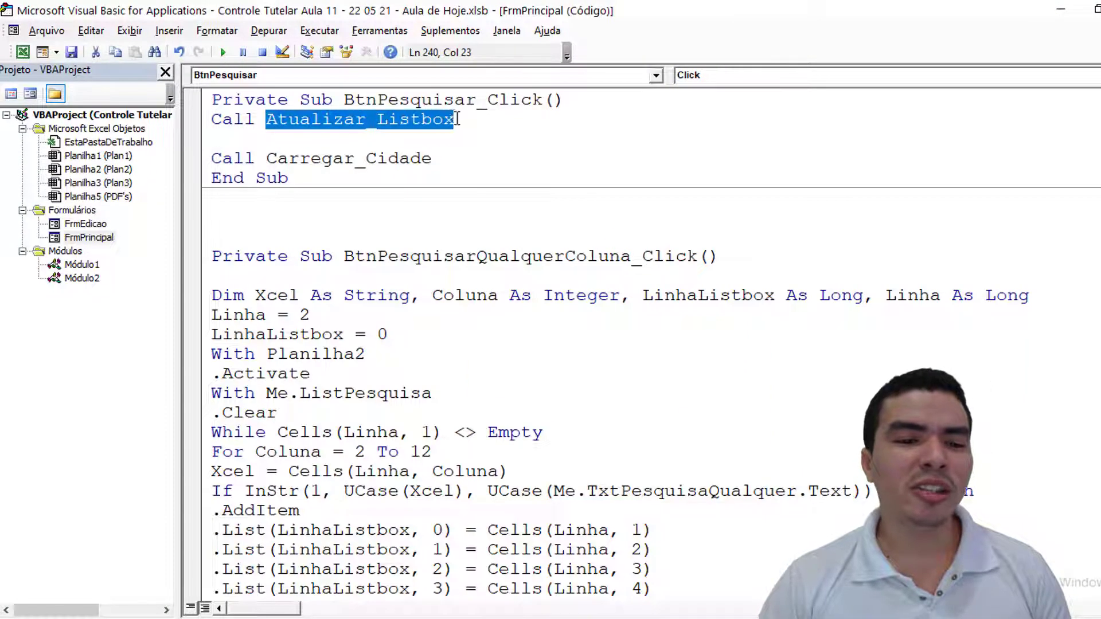
{"action": "right_click", "coordinate": [419, 121]}
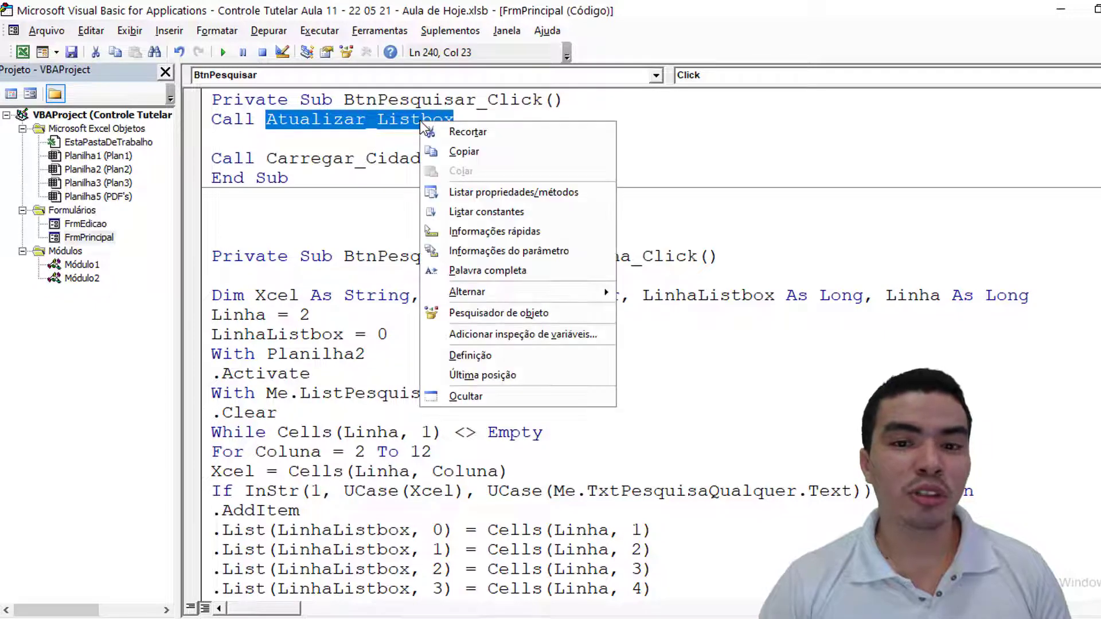
{"action": "left_click", "coordinate": [501, 354]}
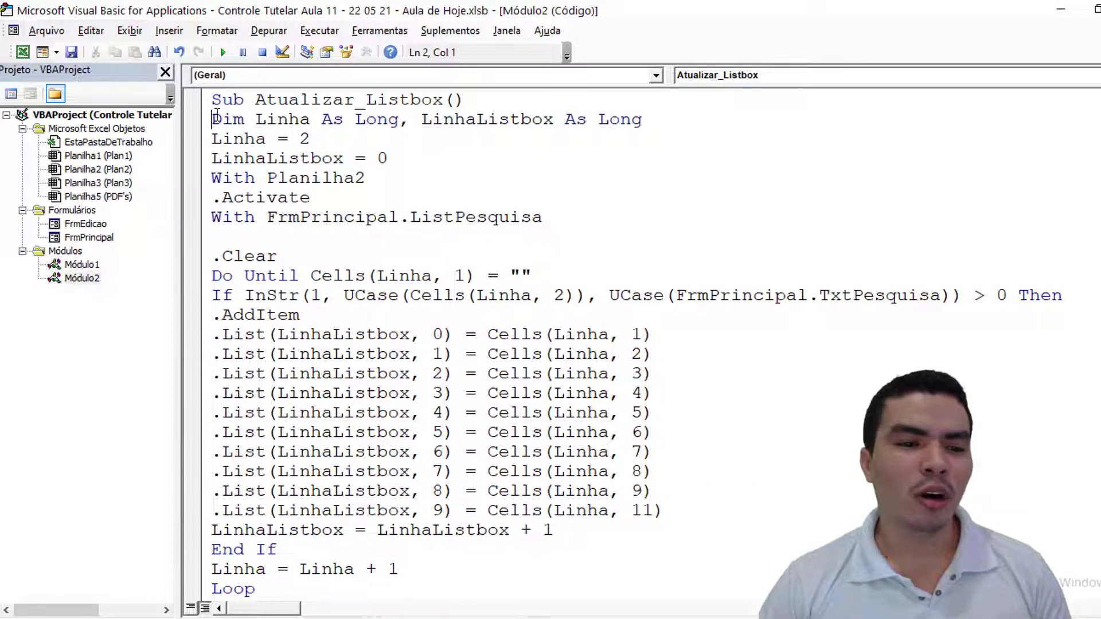
{"action": "left_click_drag", "start_coordinate": [217, 113], "coordinate": [338, 236]}
{"action": "scroll", "coordinate": [341, 332], "scroll_direction": "down", "scroll_amount": 2}
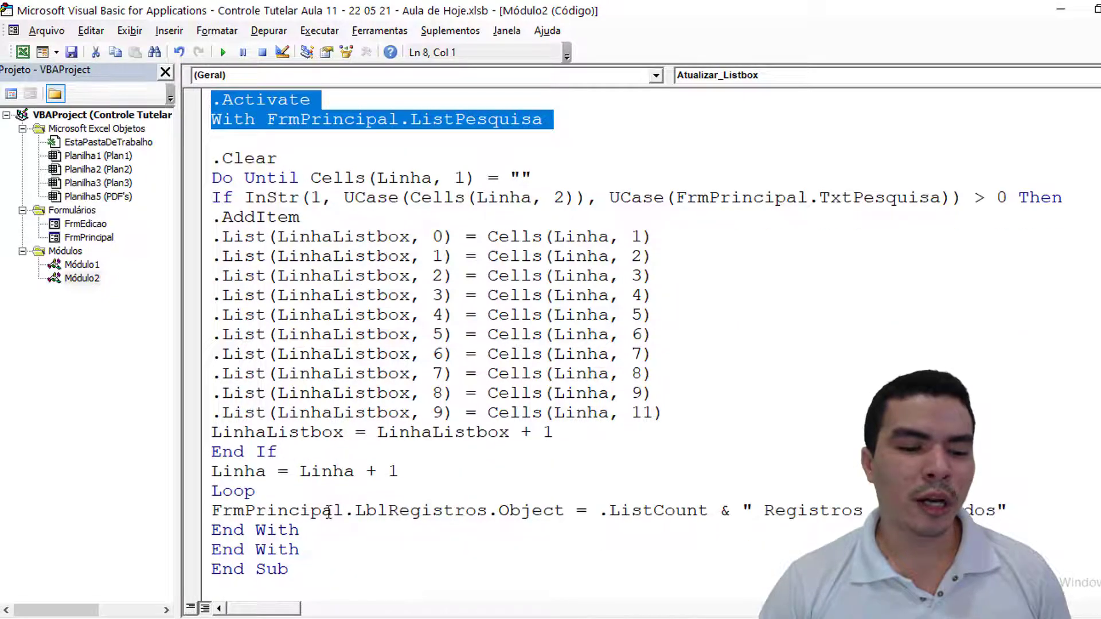
{"action": "left_click", "coordinate": [294, 568], "text": "shift"}
{"action": "key", "text": "ctrl+c"}
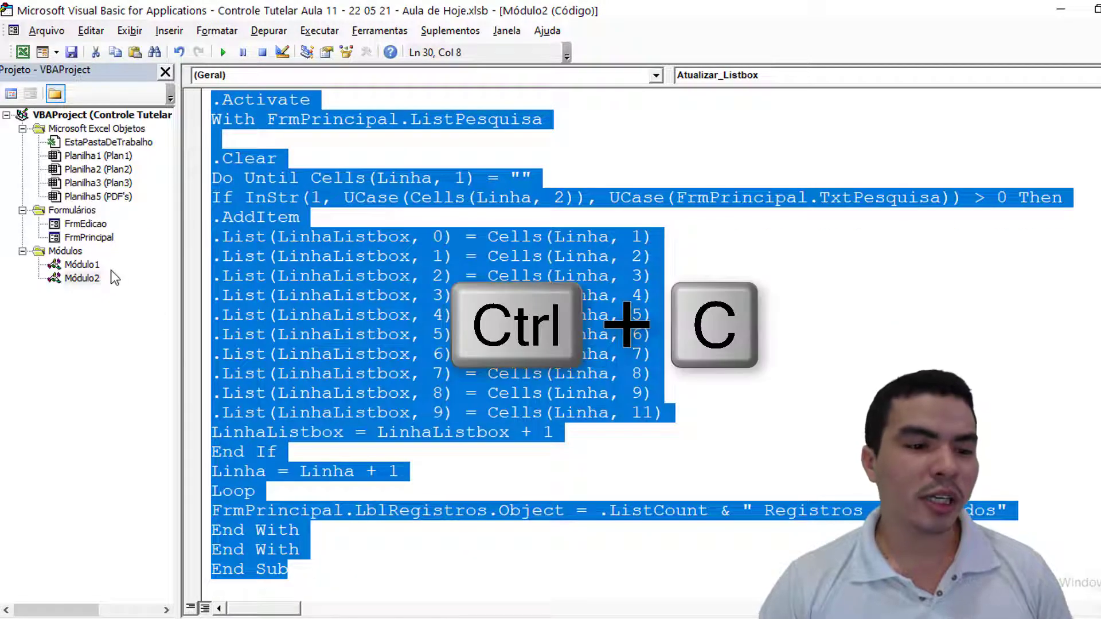
Step: Reopen the FrmPrincipal design and select the Cidade combo box
{"action": "left_click", "coordinate": [91, 239]}
{"action": "double_click", "coordinate": [94, 241]}
{"action": "left_click", "coordinate": [723, 235]}
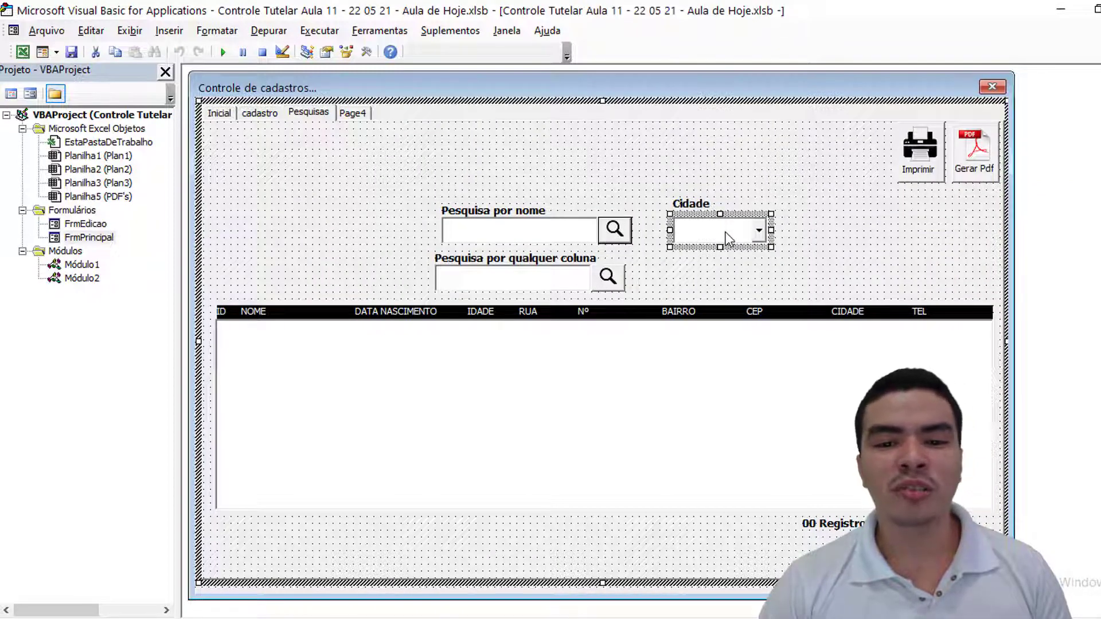
Step: Paste the search loop into CmbCidade_Change, testing CmbCidade against column 9 instead of TxtPesquisa/column 2
{"action": "double_click", "coordinate": [726, 237]}
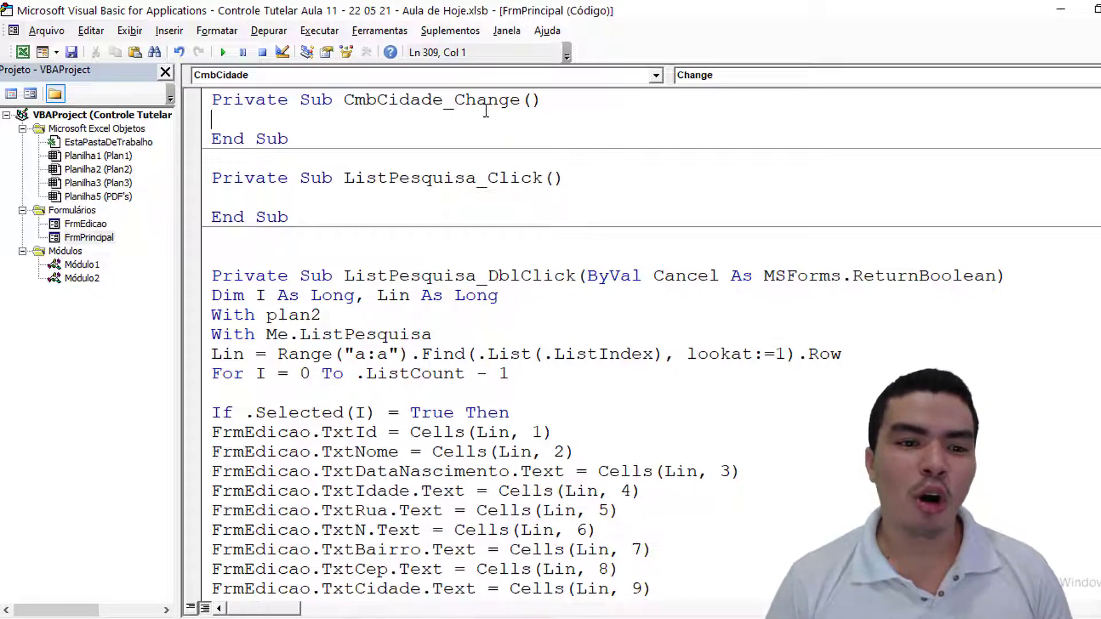
{"action": "key", "text": "ctrl+End"}
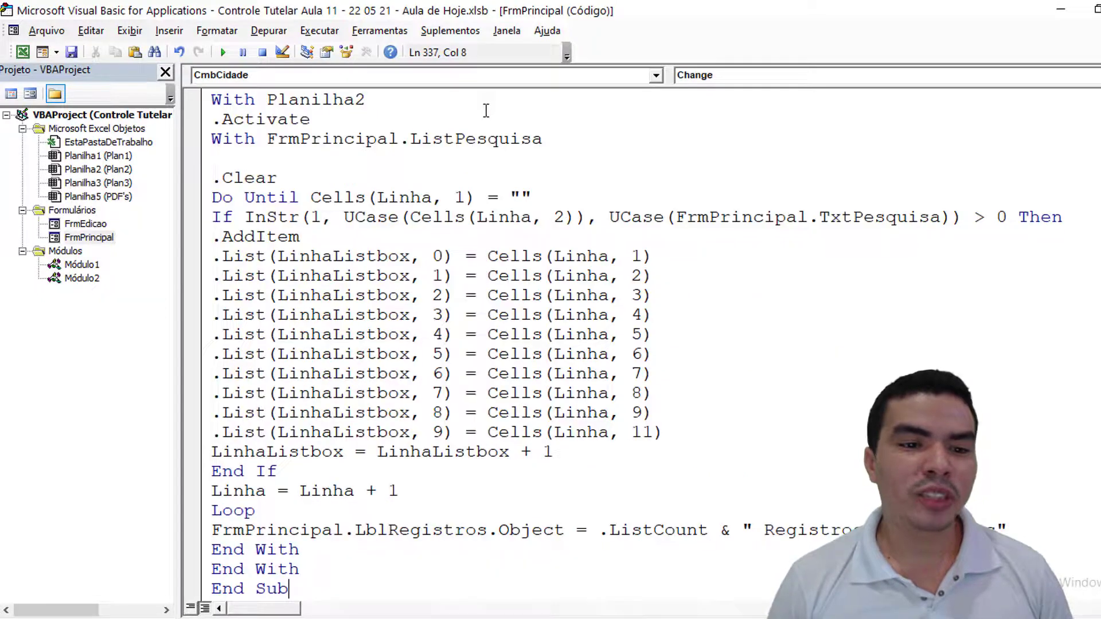
{"action": "scroll", "coordinate": [579, 280], "scroll_direction": "up", "scroll_amount": 1}
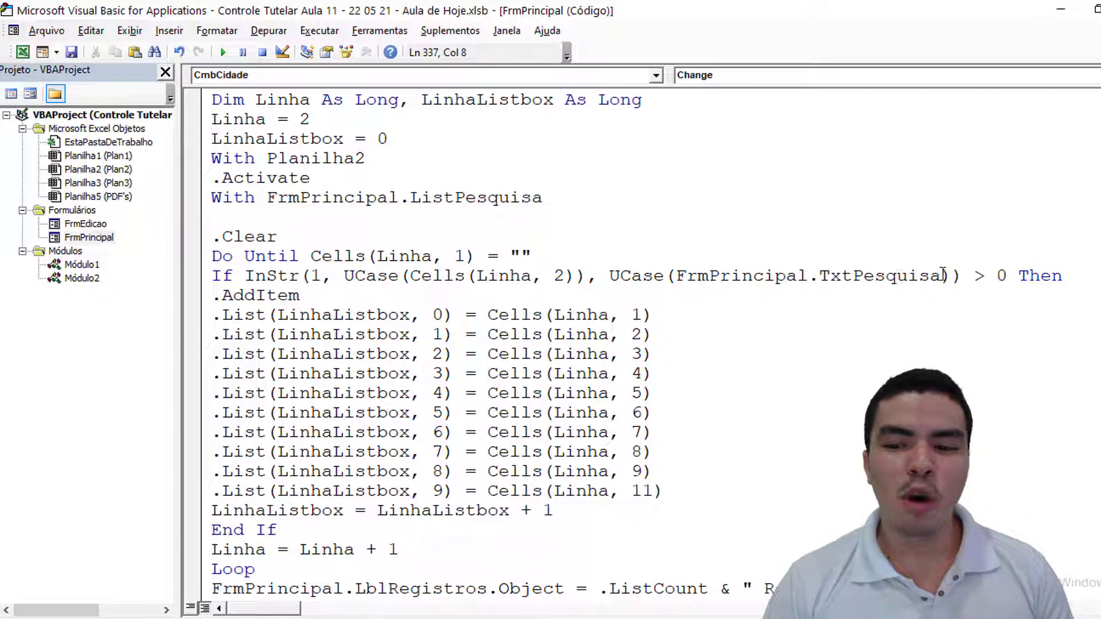
{"action": "left_click_drag", "start_coordinate": [942, 275], "coordinate": [811, 276]}
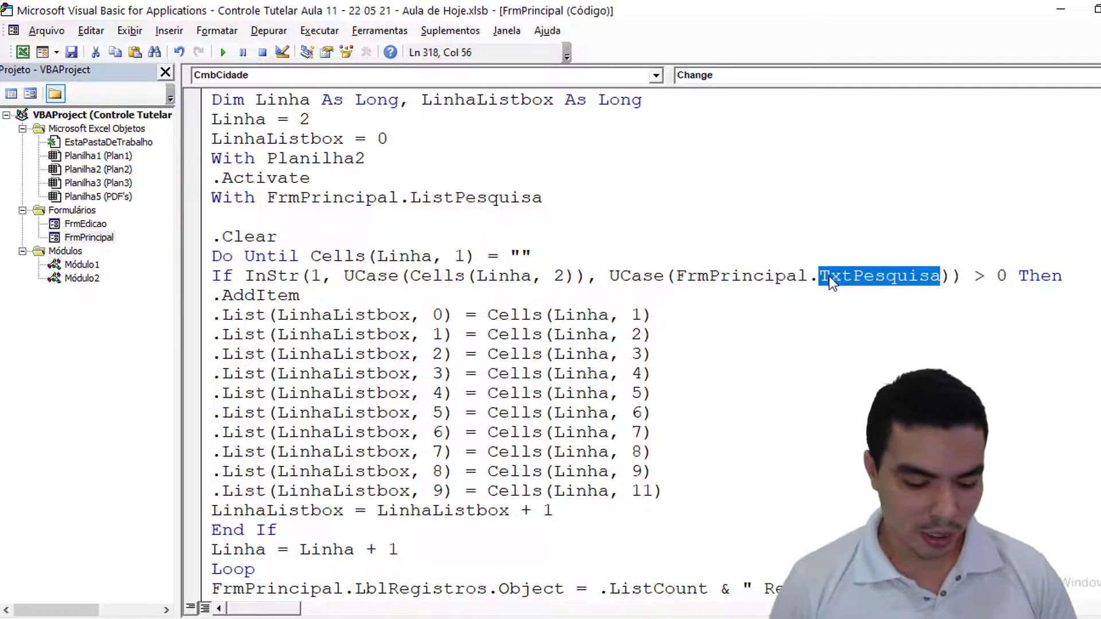
{"action": "type", "text": "cmbc"}
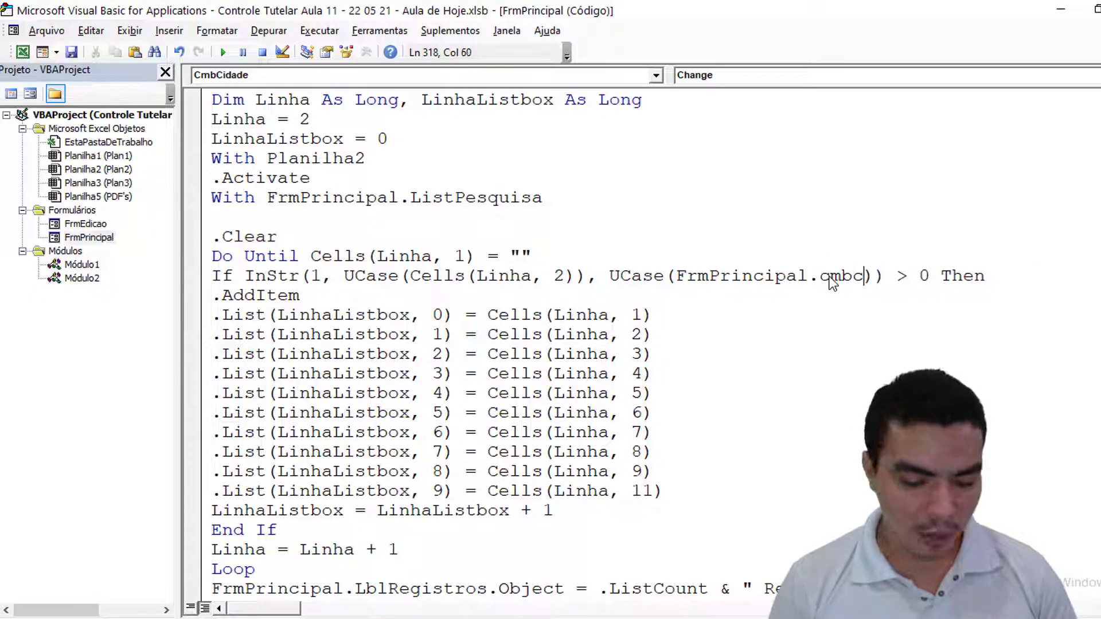
{"action": "type", "text": "idade"}
{"action": "key", "text": "Up"}
{"action": "key", "text": "Up"}
{"action": "key", "text": "Up"}
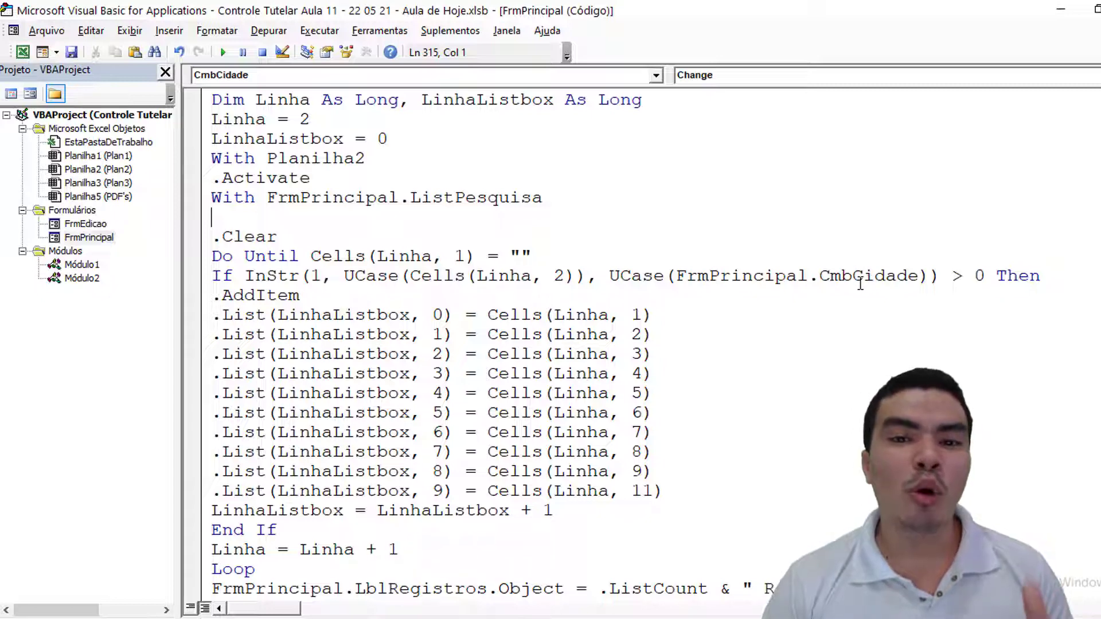
{"action": "double_click", "coordinate": [558, 280]}
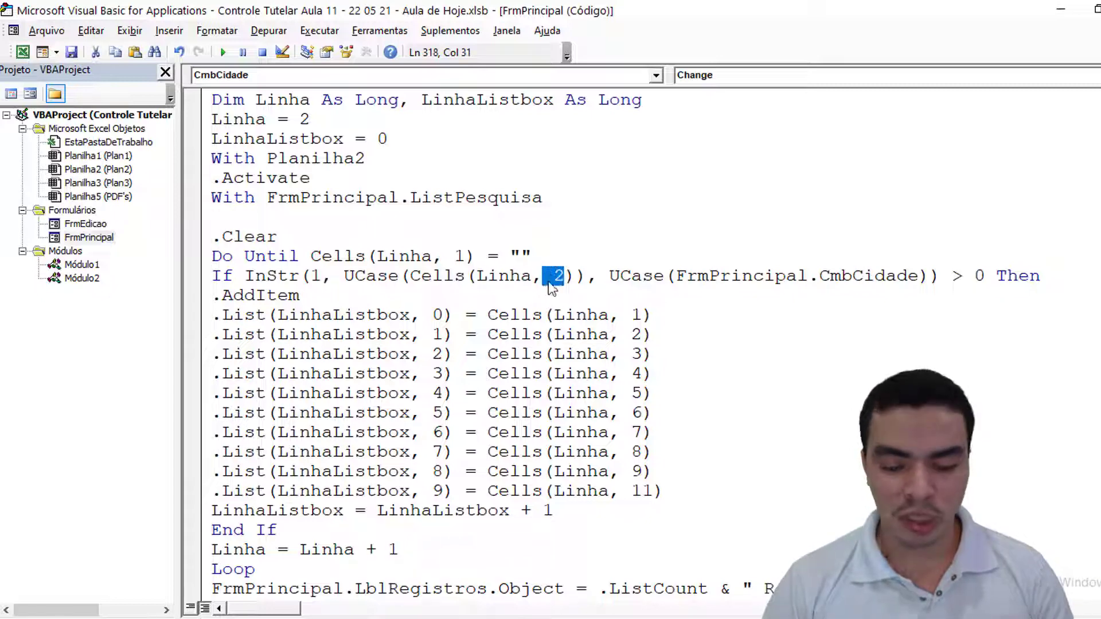
{"action": "type", "text": "9"}
{"action": "left_click", "coordinate": [568, 299]}
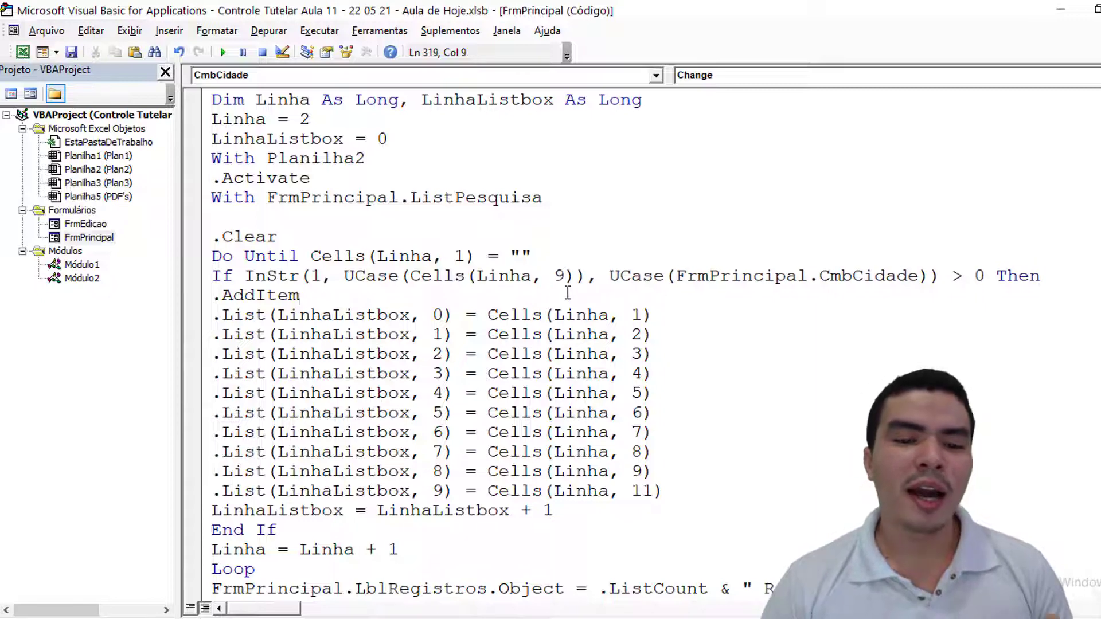
{"action": "scroll", "coordinate": [571, 294], "scroll_direction": "down", "scroll_amount": 2}
{"action": "scroll", "coordinate": [570, 295], "scroll_direction": "up", "scroll_amount": 2}
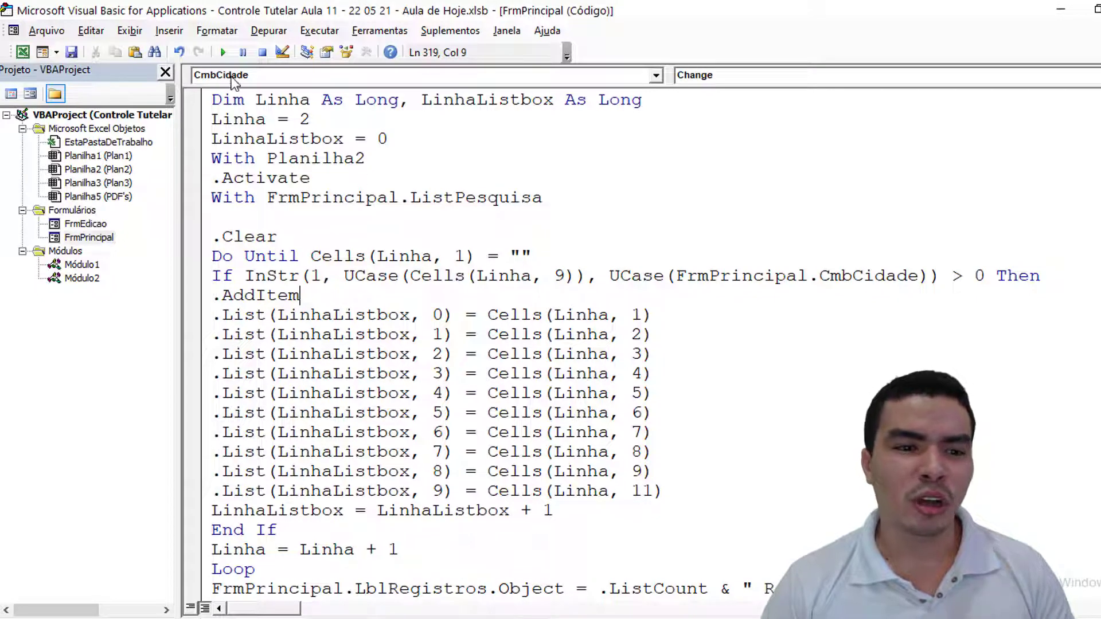
Step: Run the form, list all records, and filter the results to Sobral
{"action": "left_click", "coordinate": [223, 53]}
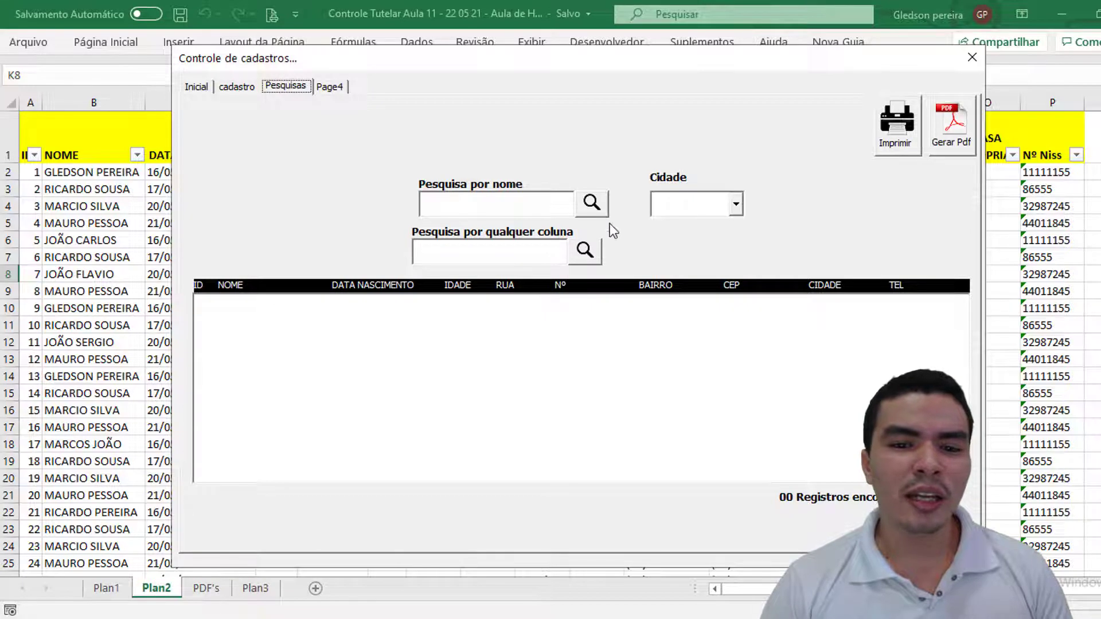
{"action": "left_click", "coordinate": [735, 205]}
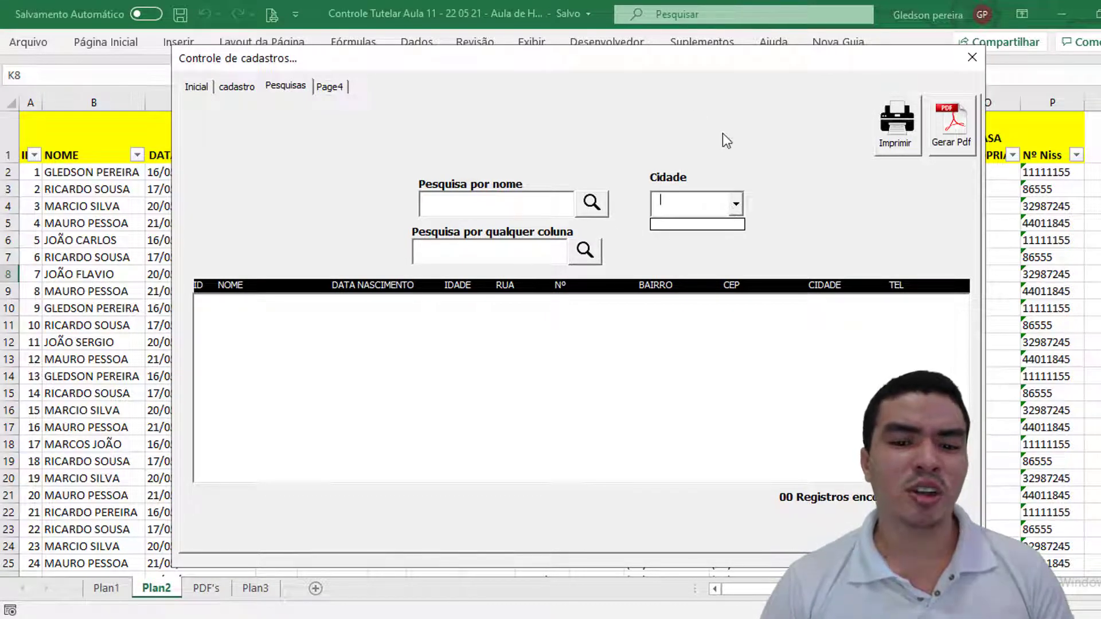
{"action": "left_click", "coordinate": [591, 207]}
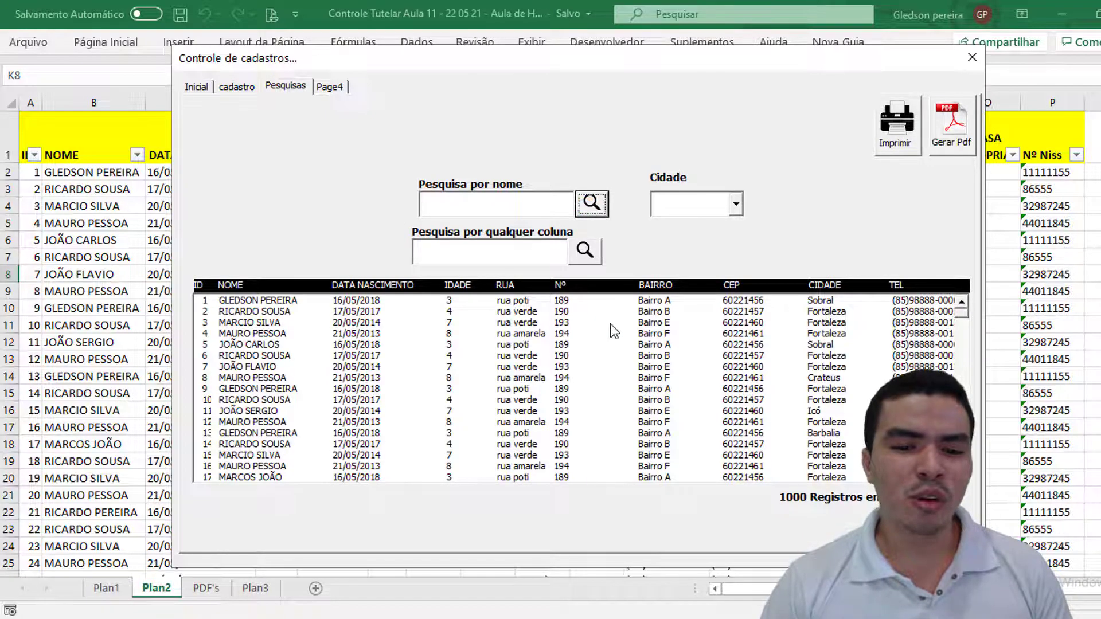
{"action": "left_click", "coordinate": [744, 207]}
{"action": "left_click", "coordinate": [742, 208]}
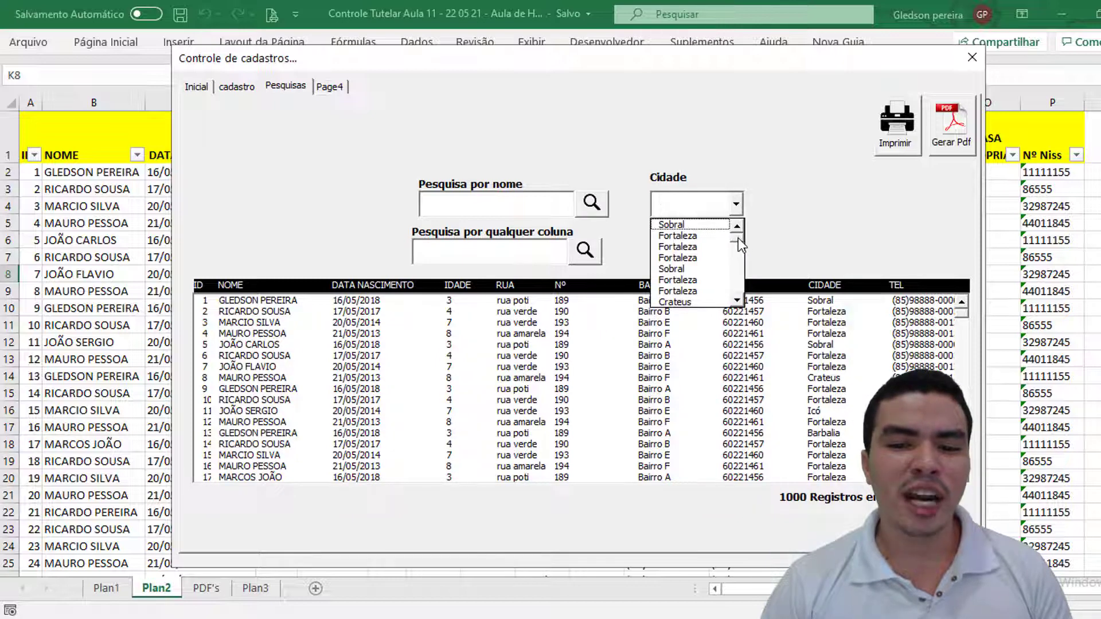
{"action": "left_click", "coordinate": [708, 227]}
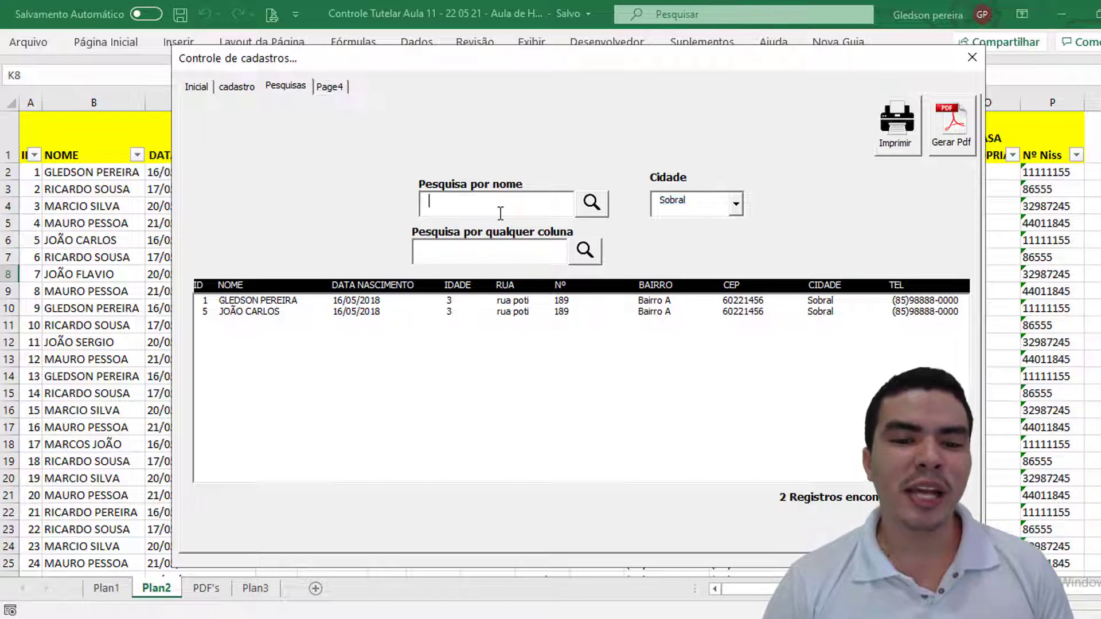
Step: Search names for GLE, then pick Fortaleza, which lists 993 Fortaleza records regardless
{"action": "type", "text": "GLE"}
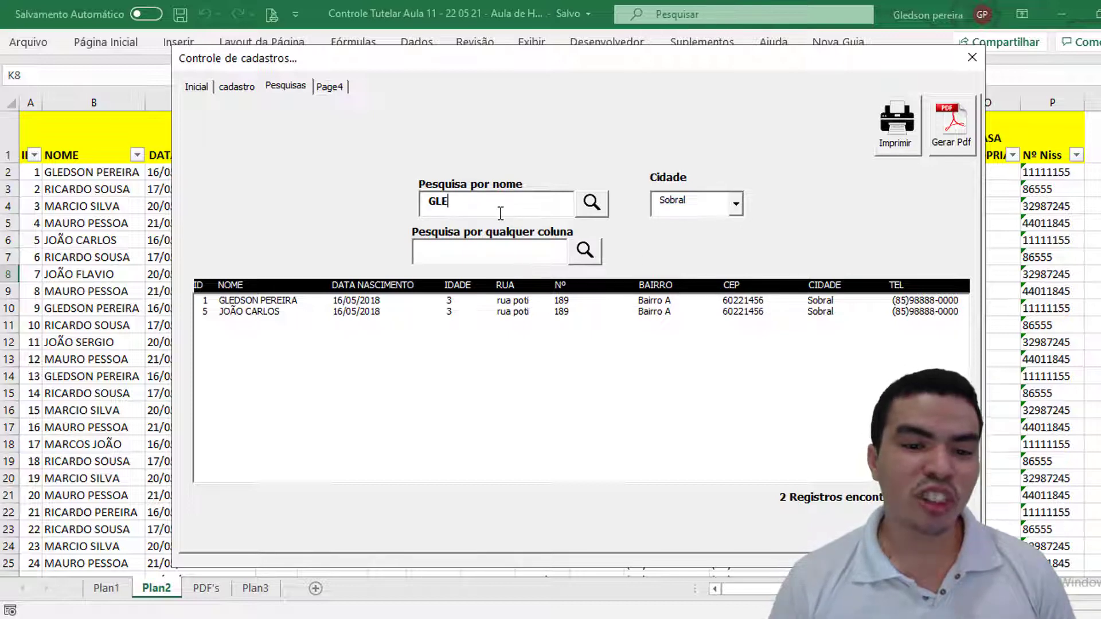
{"action": "left_click", "coordinate": [590, 205]}
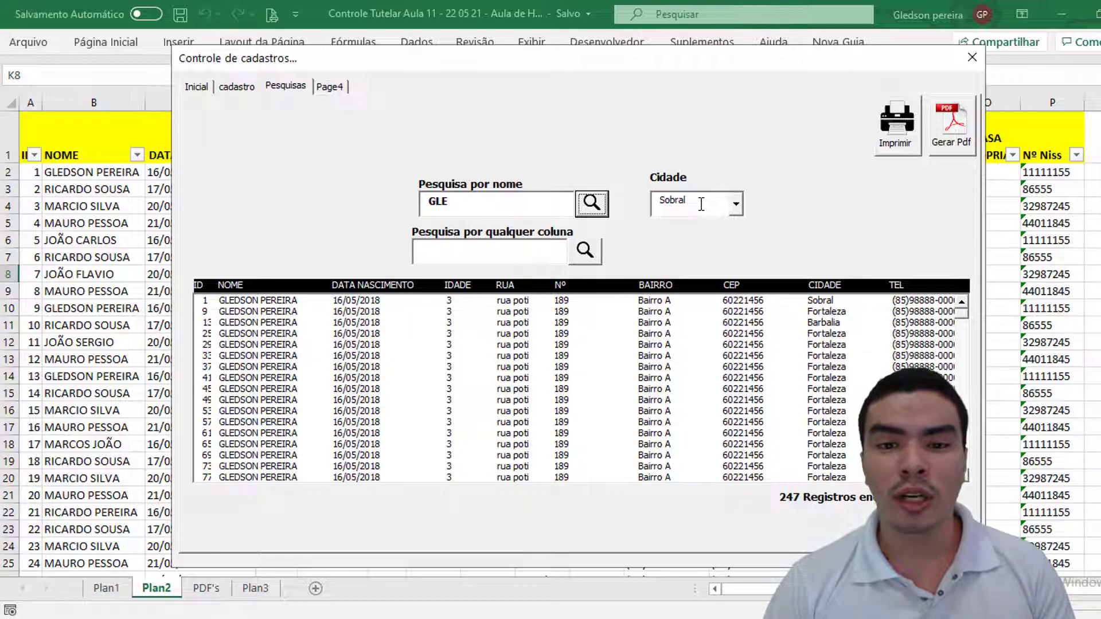
{"action": "left_click", "coordinate": [731, 208]}
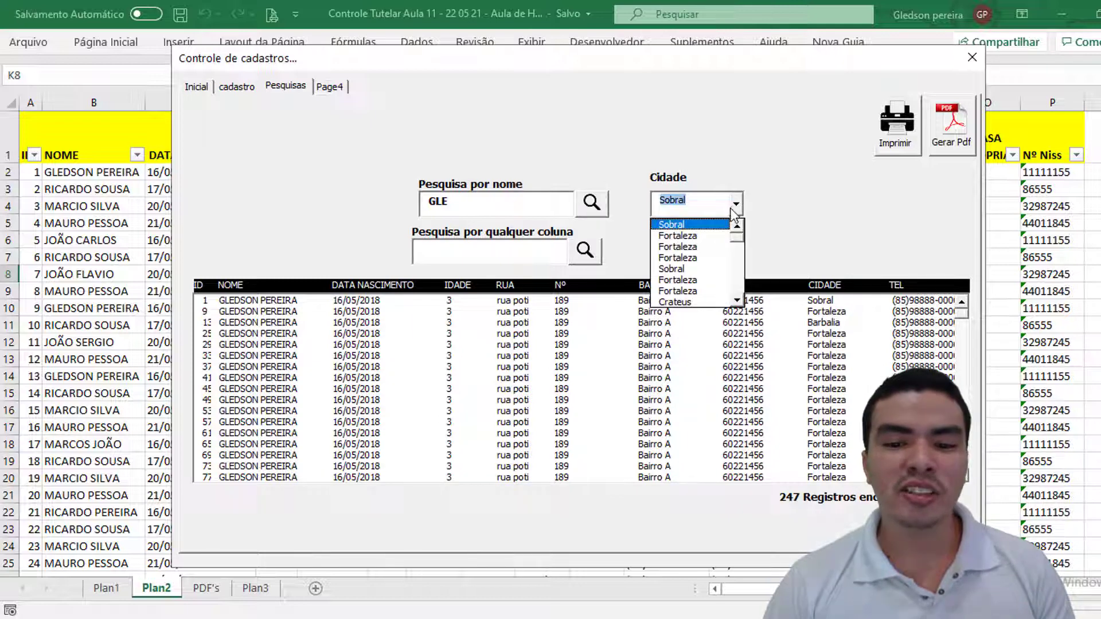
{"action": "left_click", "coordinate": [711, 247]}
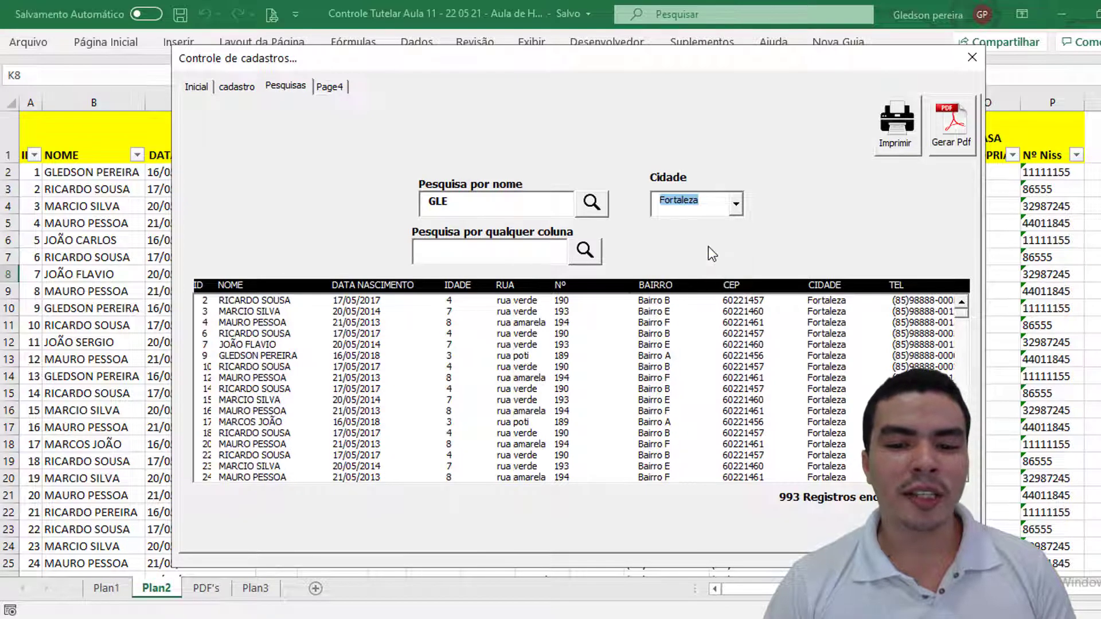
{"action": "double_click", "coordinate": [456, 207]}
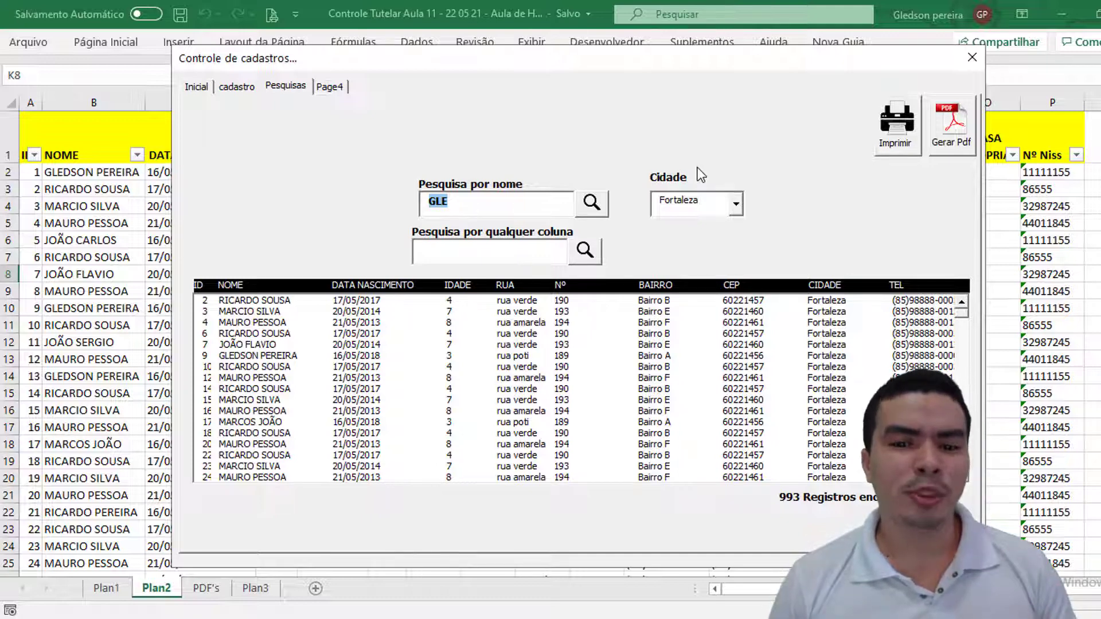
Step: Close the form and duplicate CmbCidade_Change's city condition with an 'and _' line continuation
{"action": "left_click", "coordinate": [972, 57]}
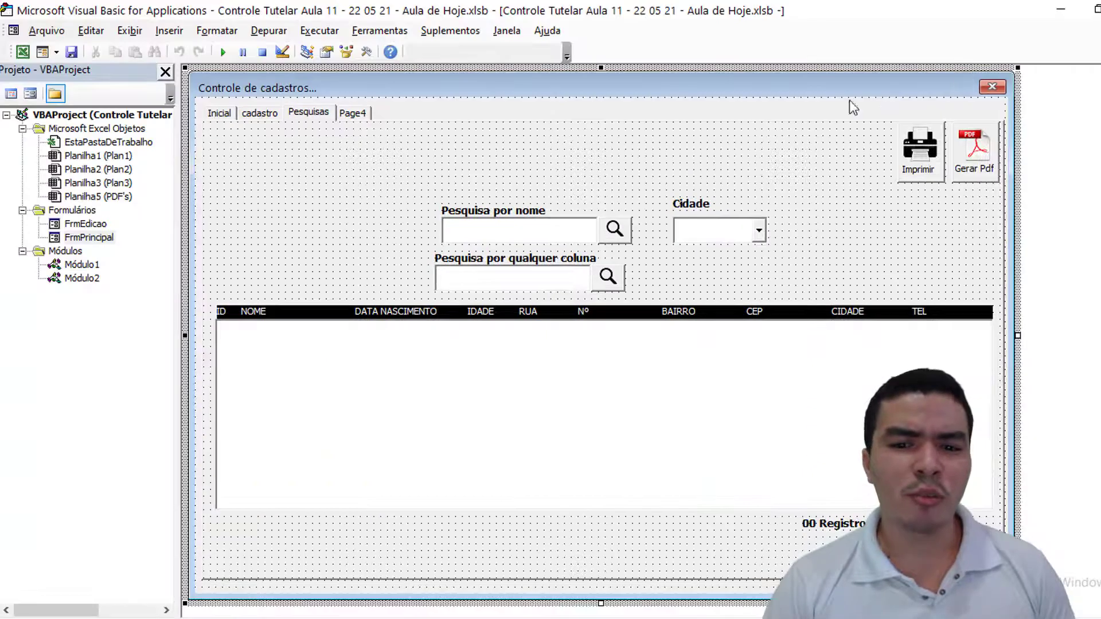
{"action": "left_click", "coordinate": [688, 227]}
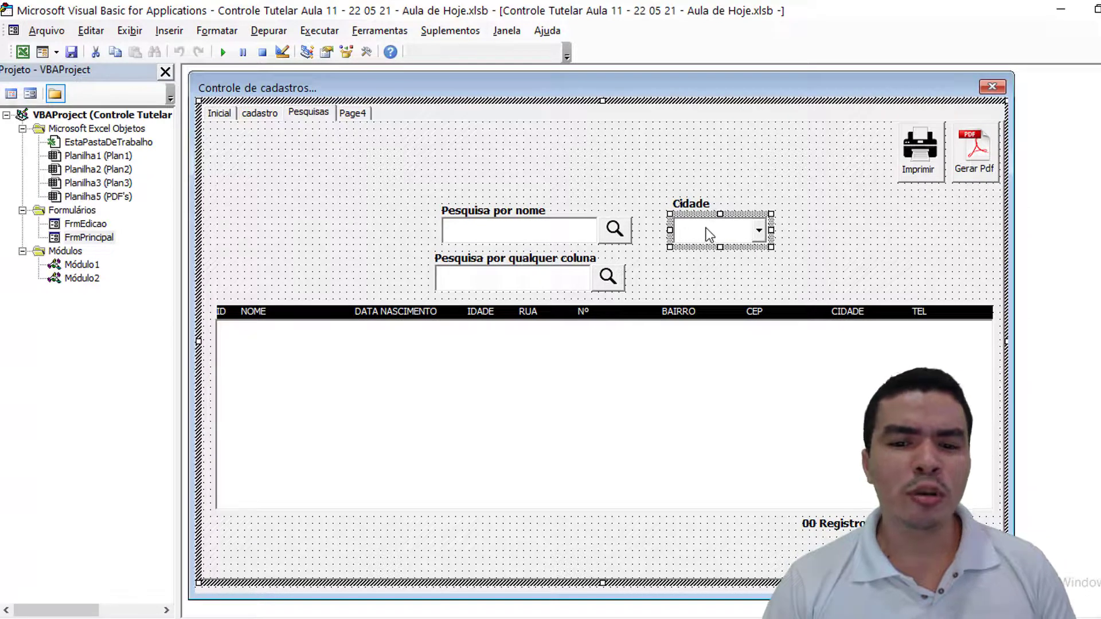
{"action": "double_click", "coordinate": [710, 232]}
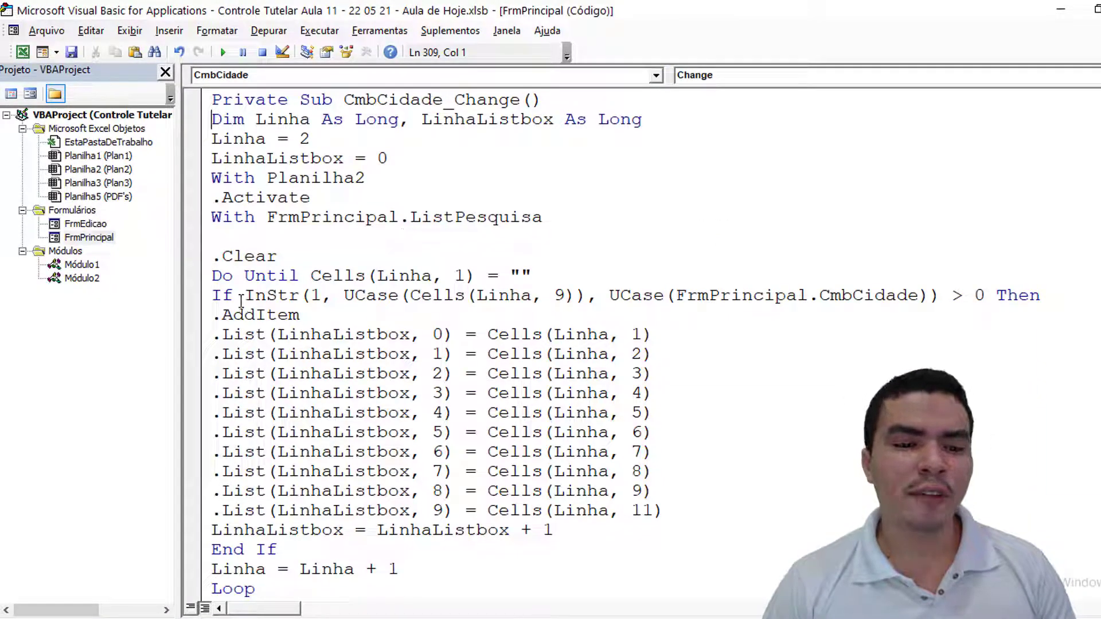
{"action": "left_click_drag", "start_coordinate": [243, 296], "coordinate": [578, 298]}
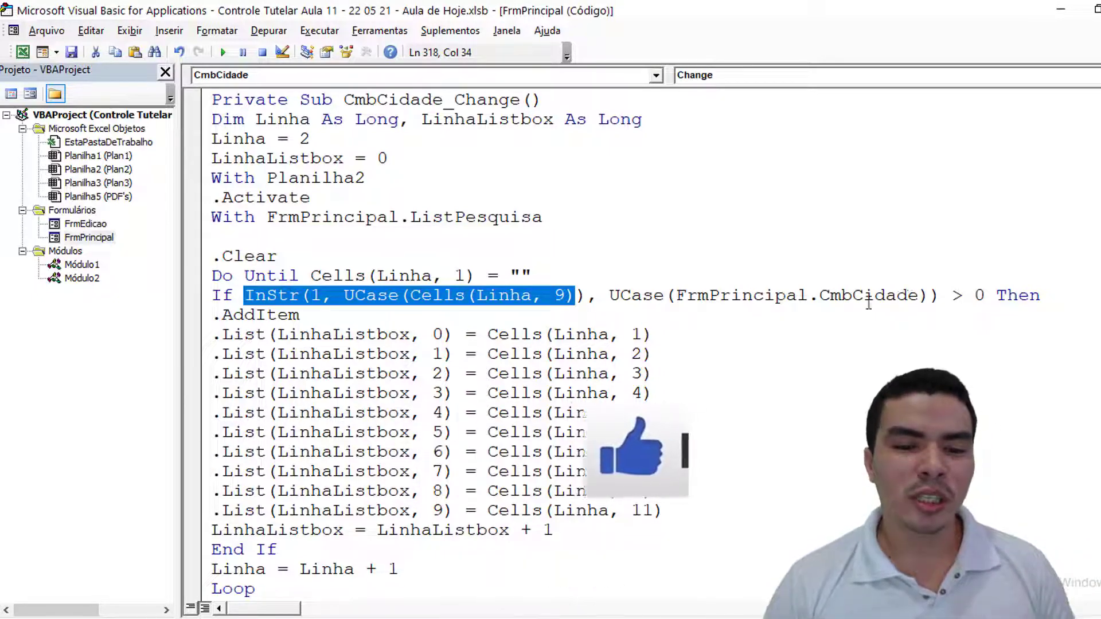
{"action": "left_click", "coordinate": [656, 354]}
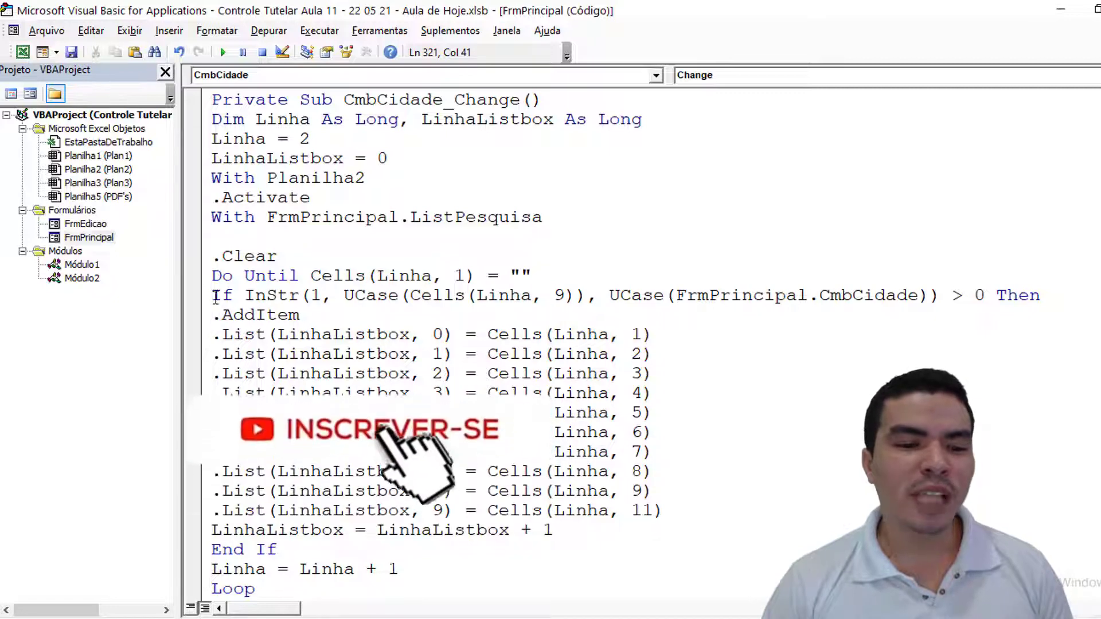
{"action": "left_click_drag", "start_coordinate": [245, 295], "coordinate": [985, 299]}
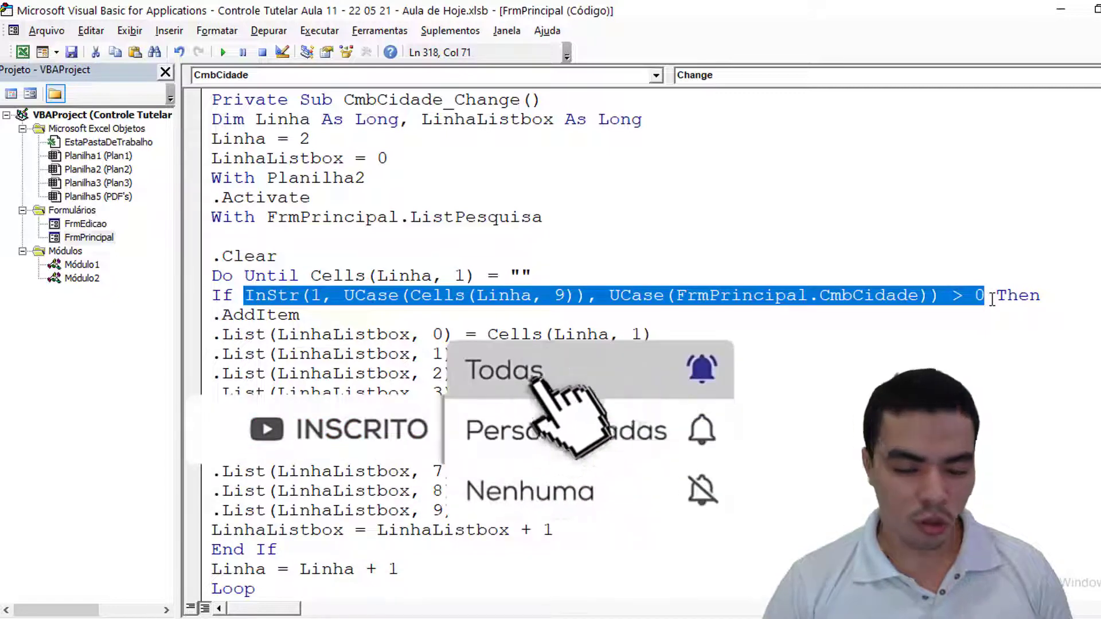
{"action": "left_click", "coordinate": [983, 296]}
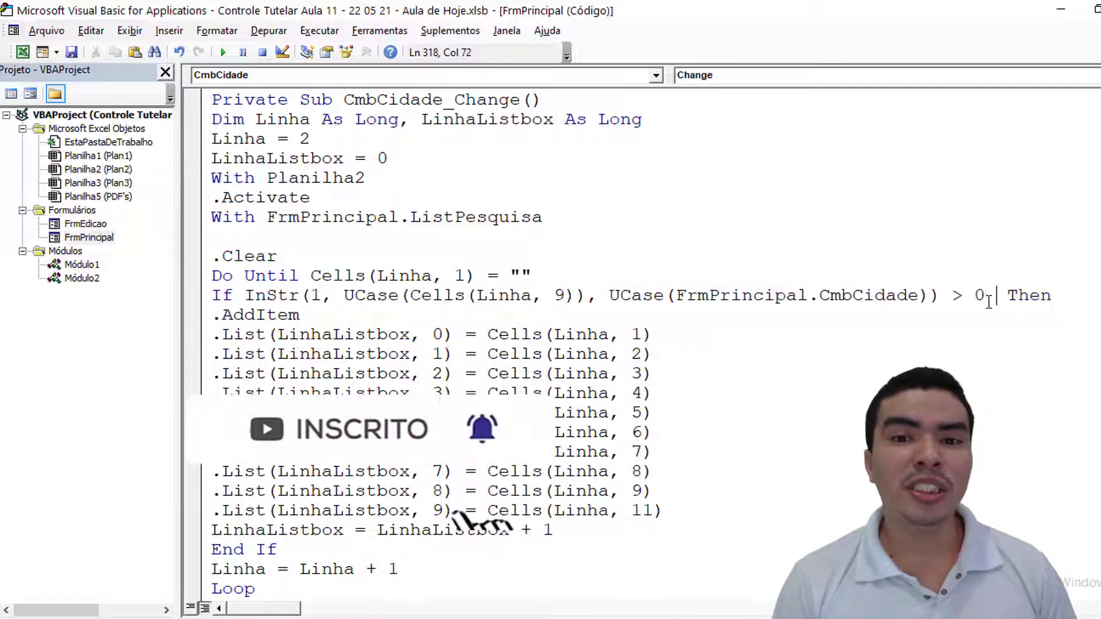
{"action": "type", "text": "and "}
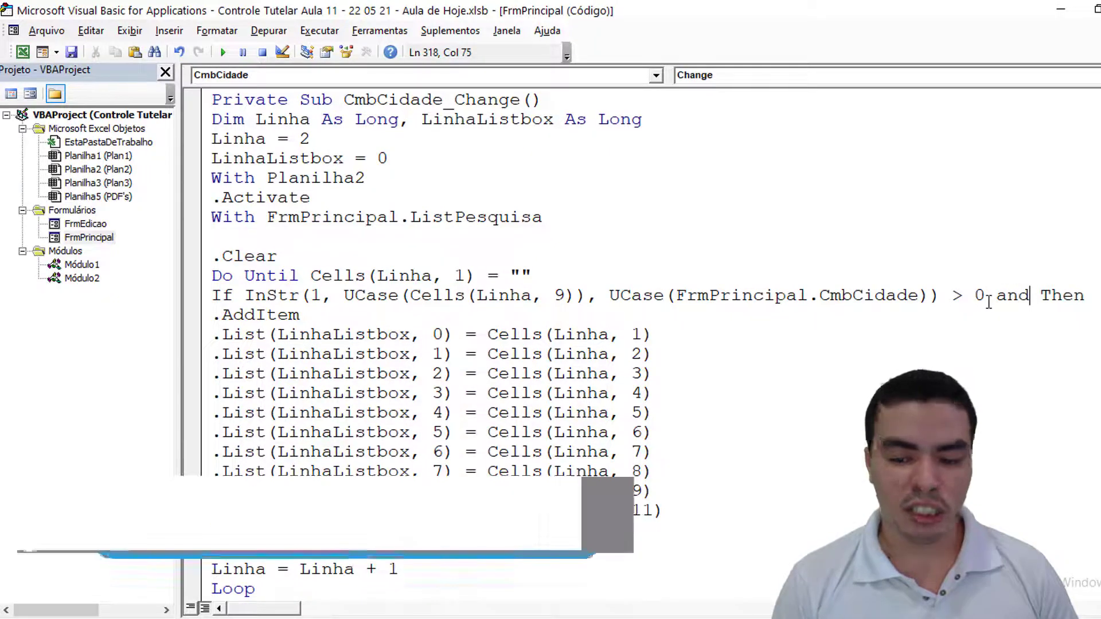
{"action": "type", "text": "_"}
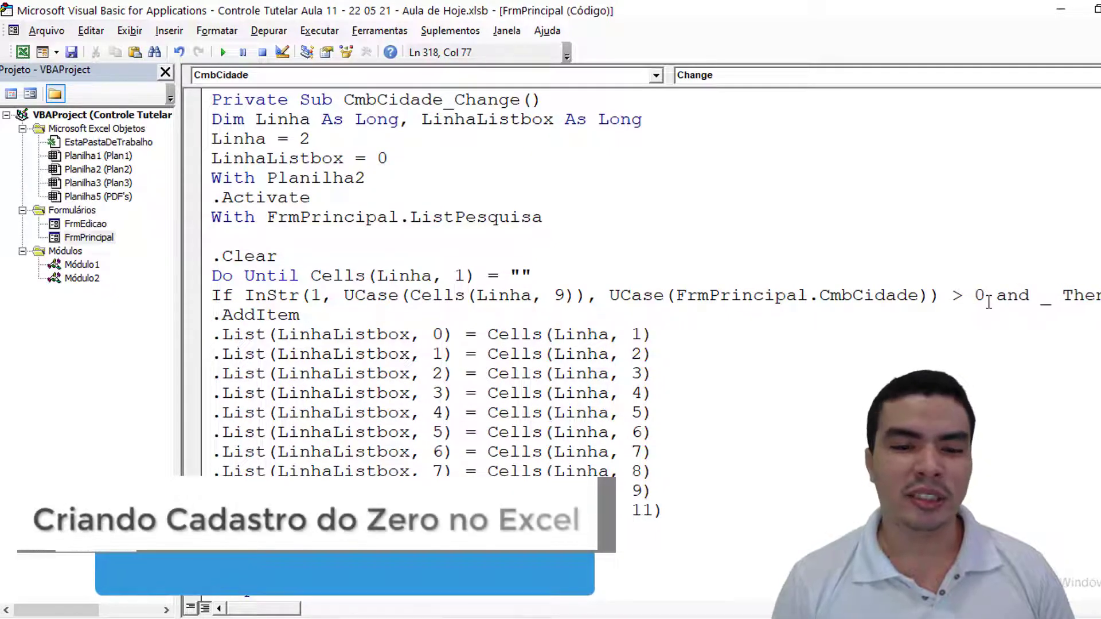
{"action": "key", "text": "Return"}
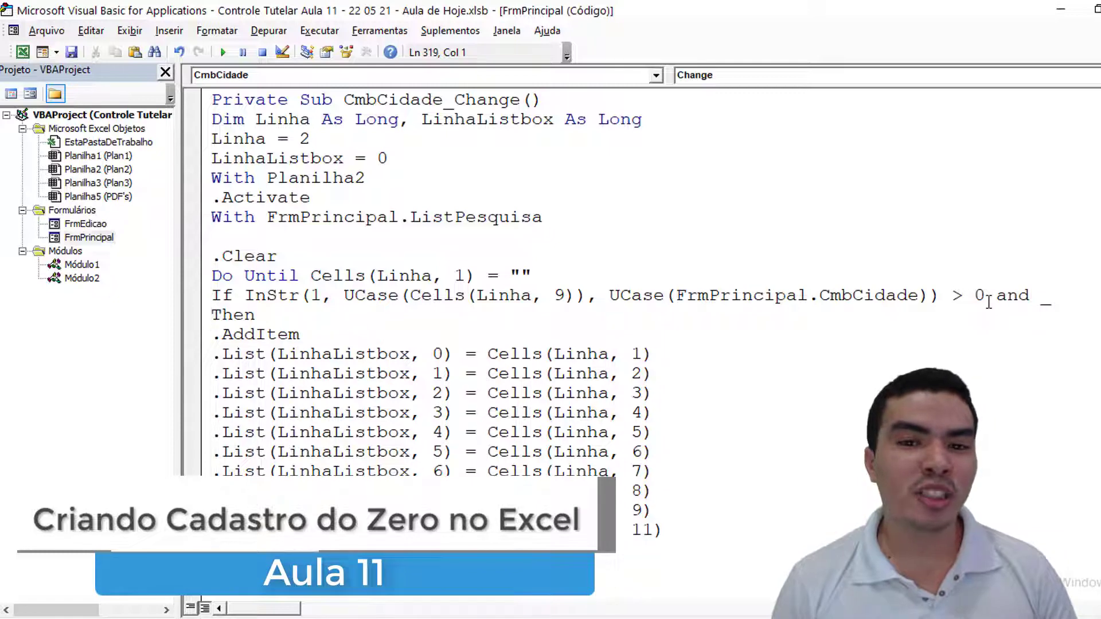
{"action": "type", "text": "InStr(1, UCase(Cells(Linha, 9)), UCase(FrmPrincipal.CmbCidade)) > 0"}
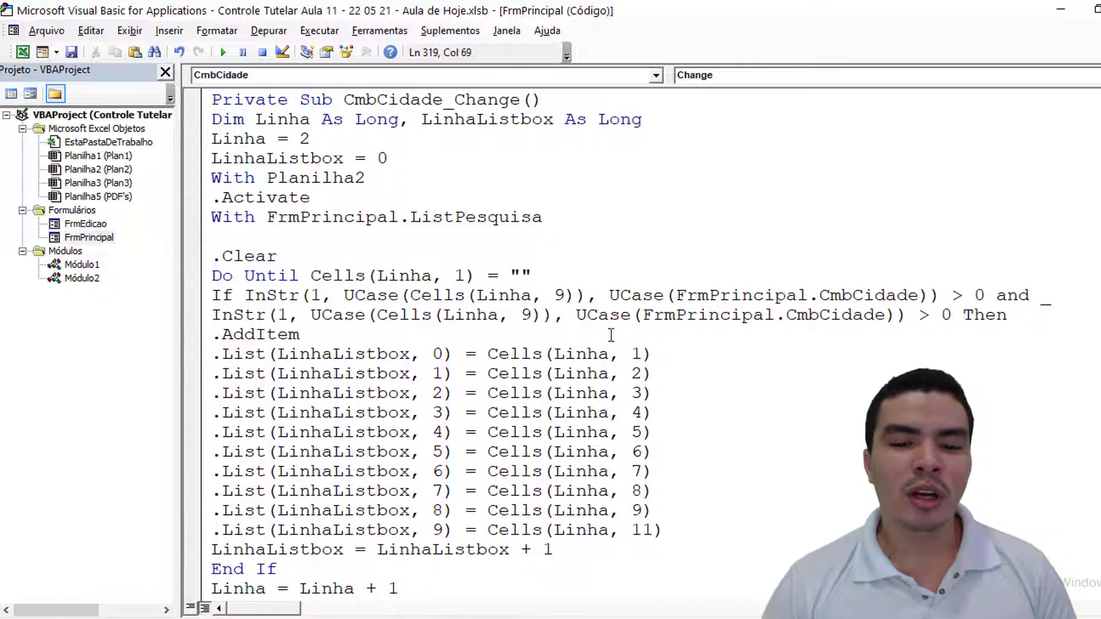
Step: Change the first condition to test column 2 against TxtPesquisa
{"action": "left_click_drag", "start_coordinate": [566, 296], "coordinate": [553, 296]}
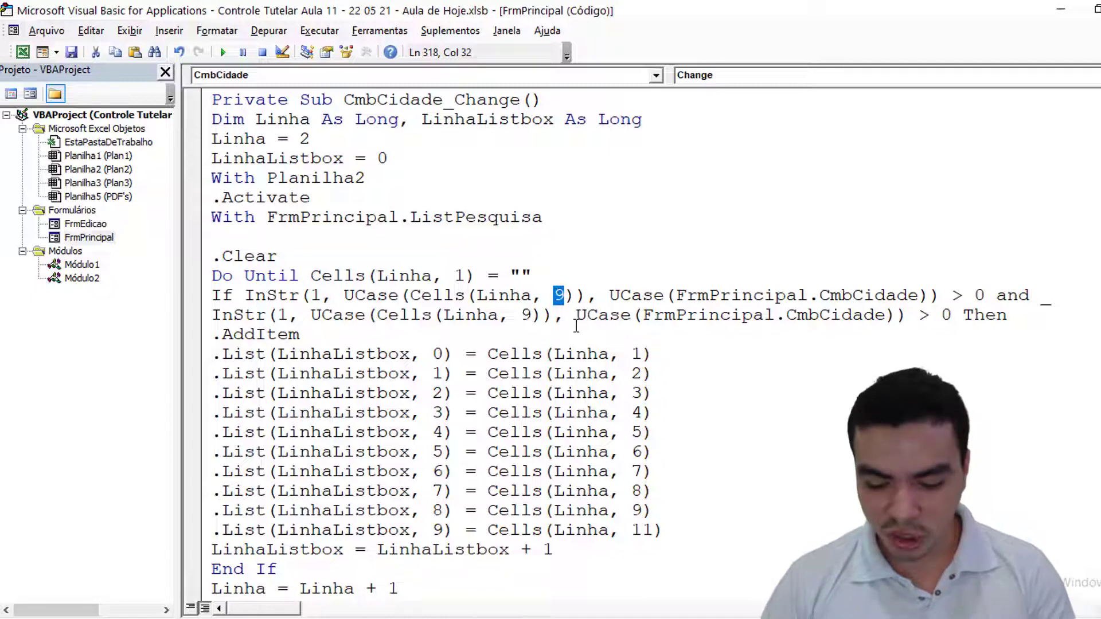
{"action": "type", "text": "2"}
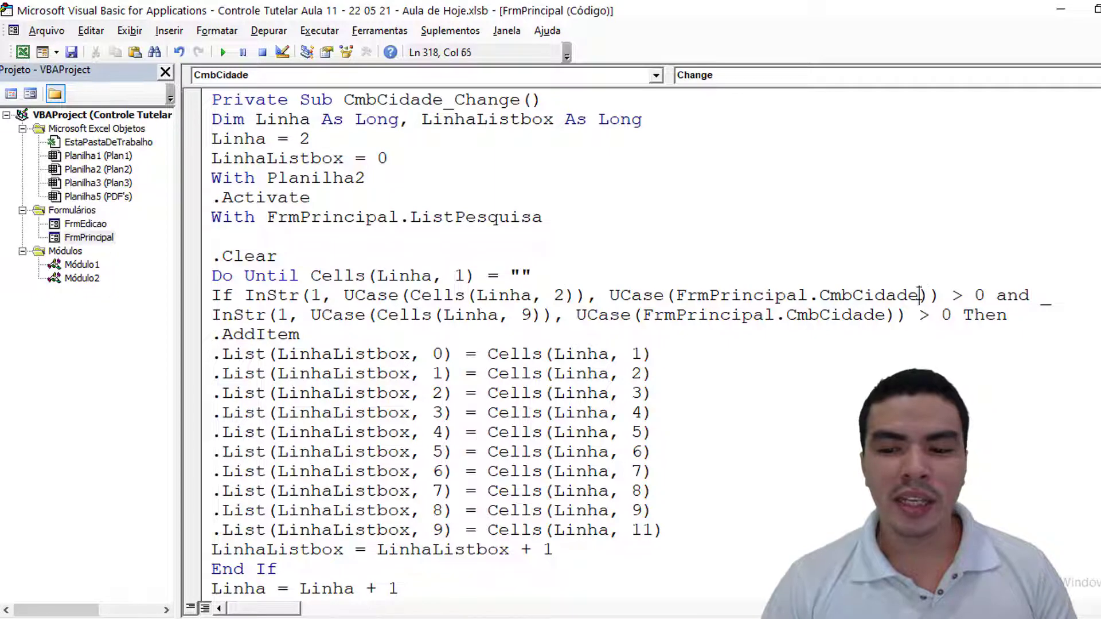
{"action": "left_click_drag", "start_coordinate": [918, 294], "coordinate": [829, 294]}
{"action": "key", "text": "BackSpace"}
{"action": "key", "text": "BackSpace"}
{"action": "type", "text": "t"}
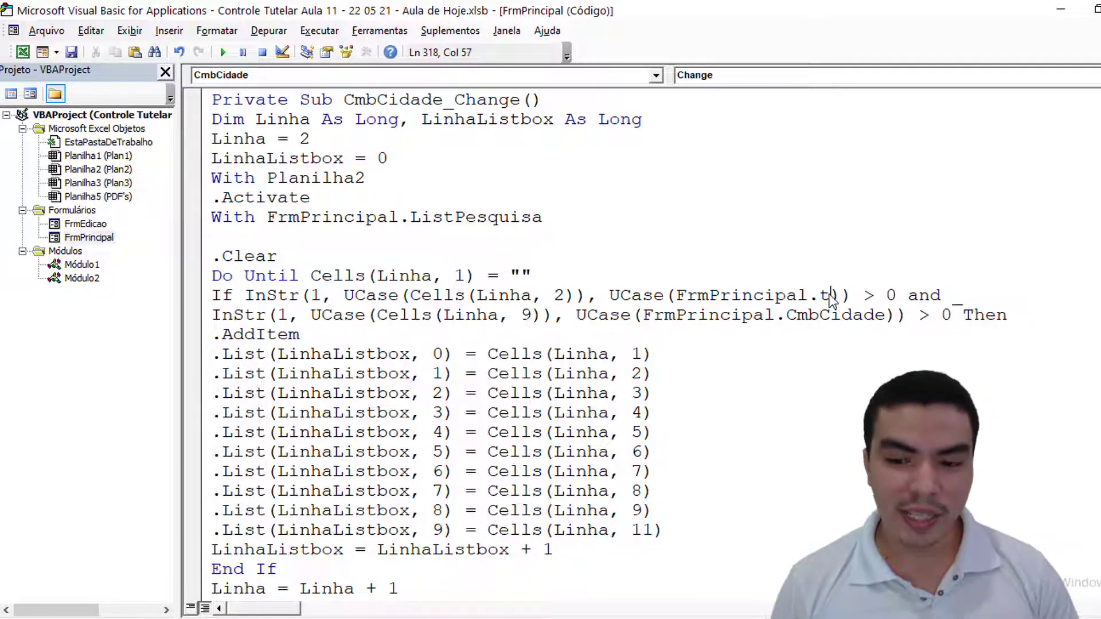
{"action": "type", "text": "xtpesqu"}
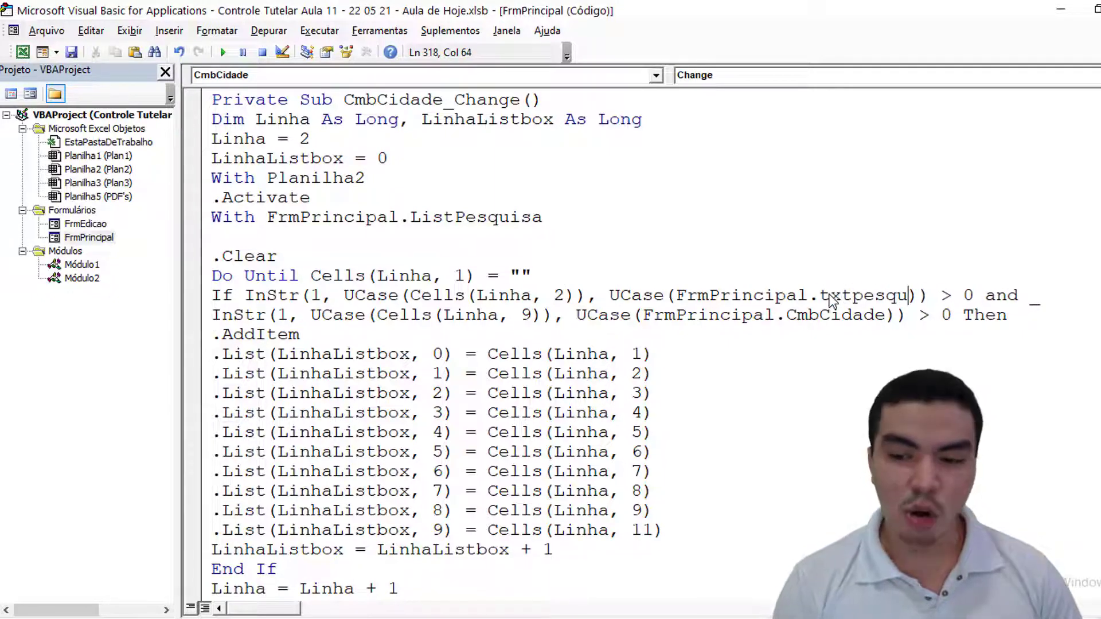
{"action": "type", "text": "isa"}
{"action": "left_click", "coordinate": [870, 392]}
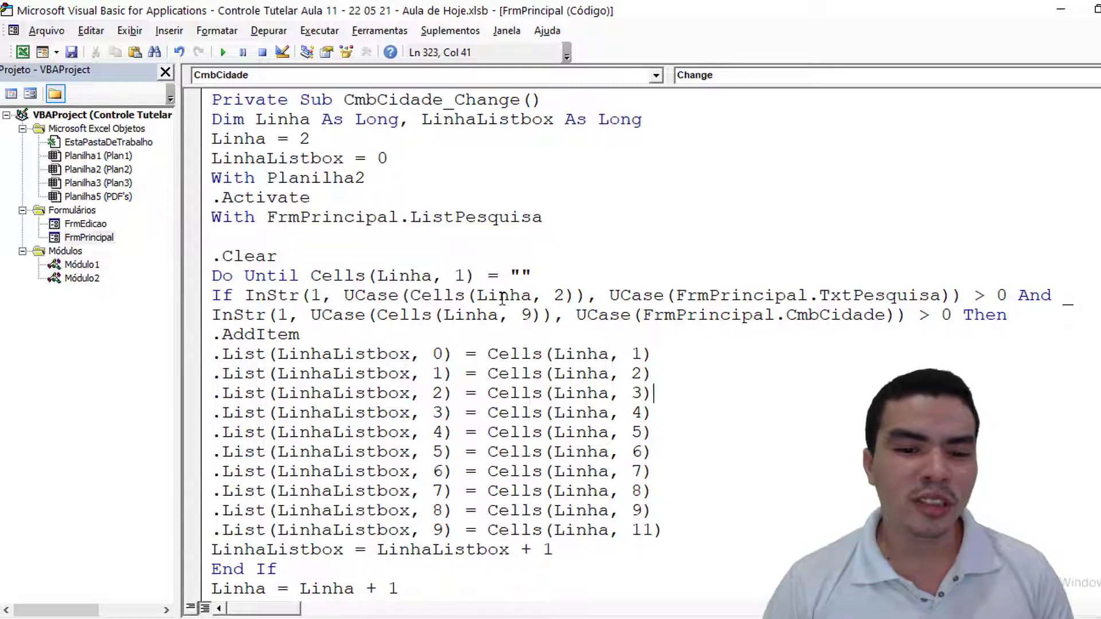
{"action": "left_click_drag", "start_coordinate": [675, 296], "coordinate": [929, 296]}
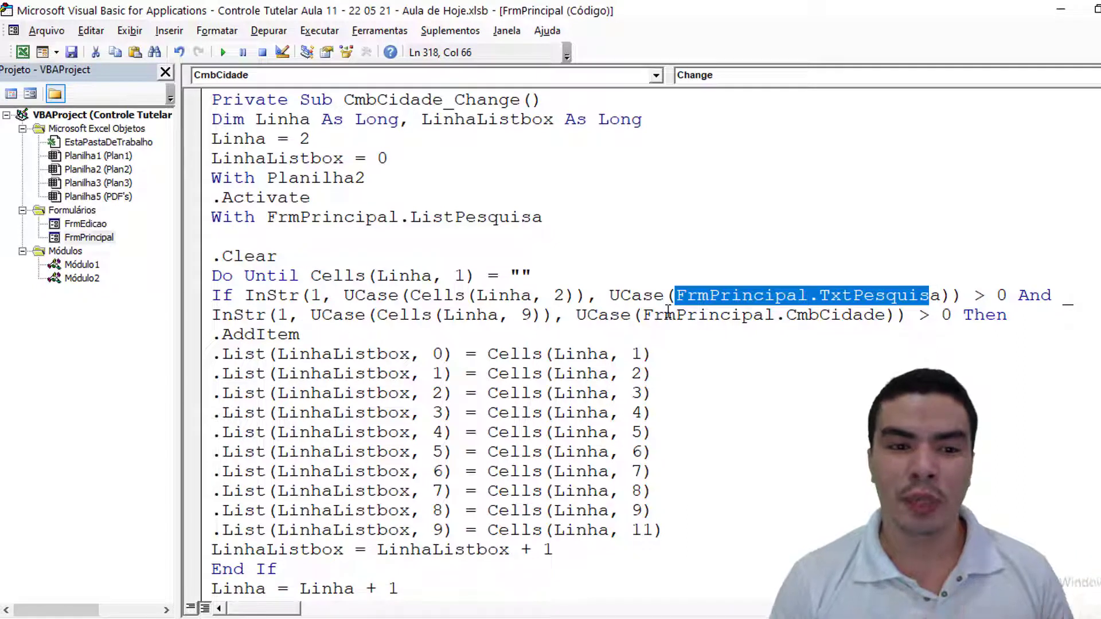
Step: Search GLE, filter to Sobral (1 record) then Crateus (0 records), and clear the name field
{"action": "left_click", "coordinate": [224, 53]}
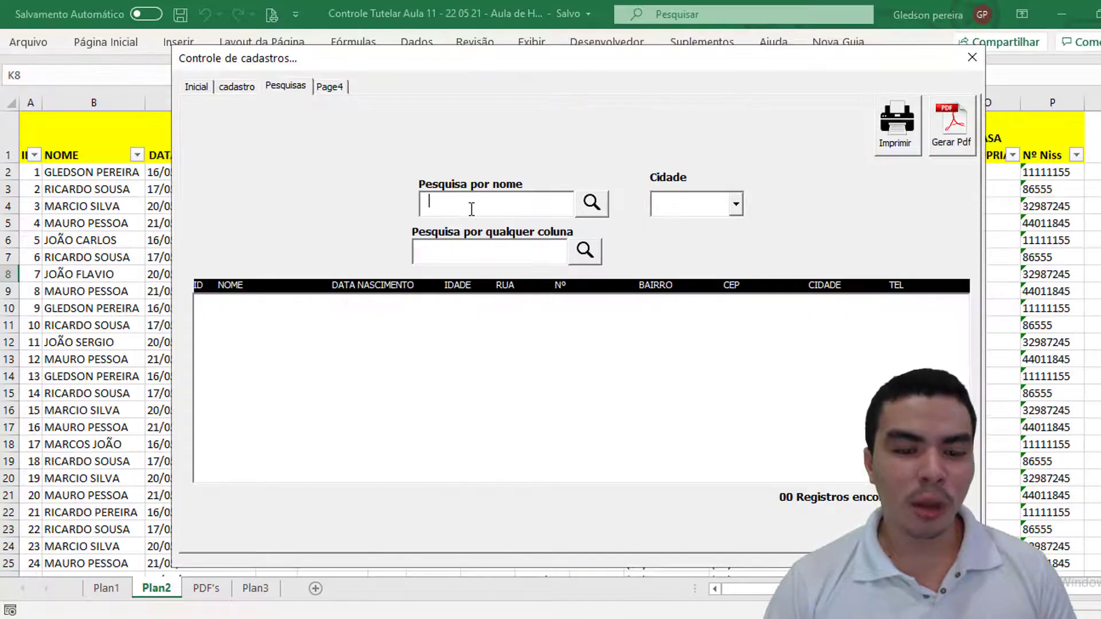
{"action": "type", "text": "GLE"}
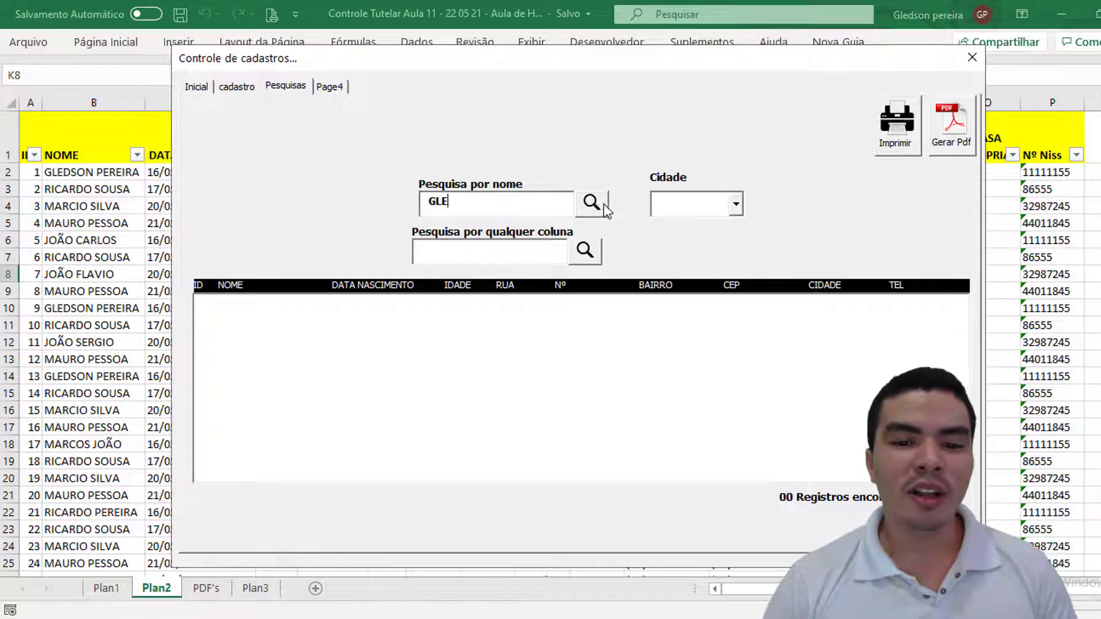
{"action": "left_click", "coordinate": [596, 206]}
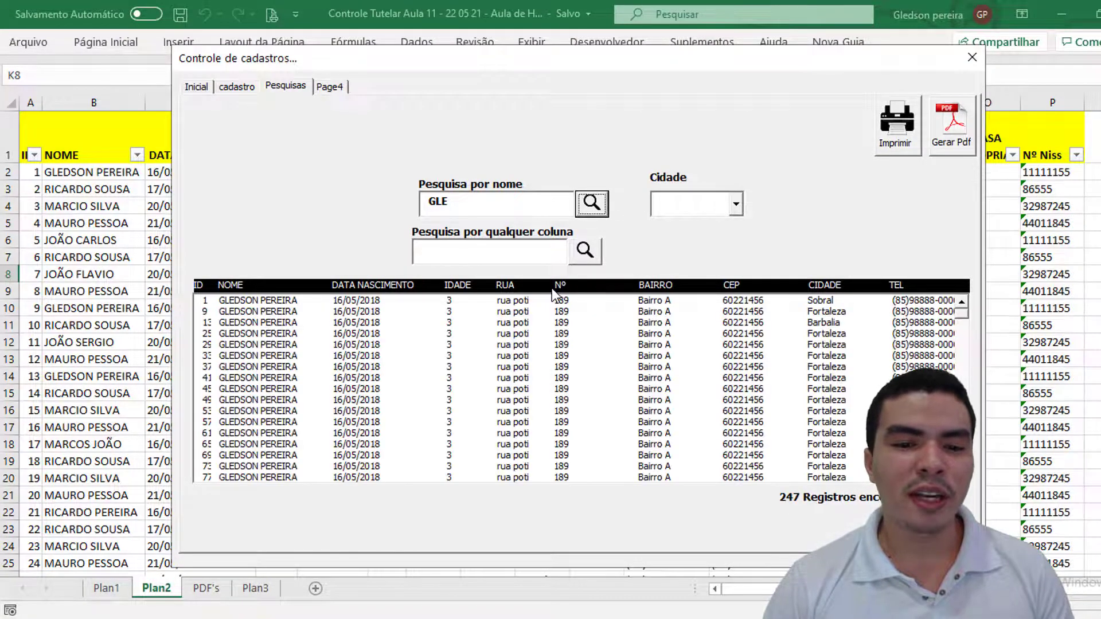
{"action": "left_click", "coordinate": [736, 206]}
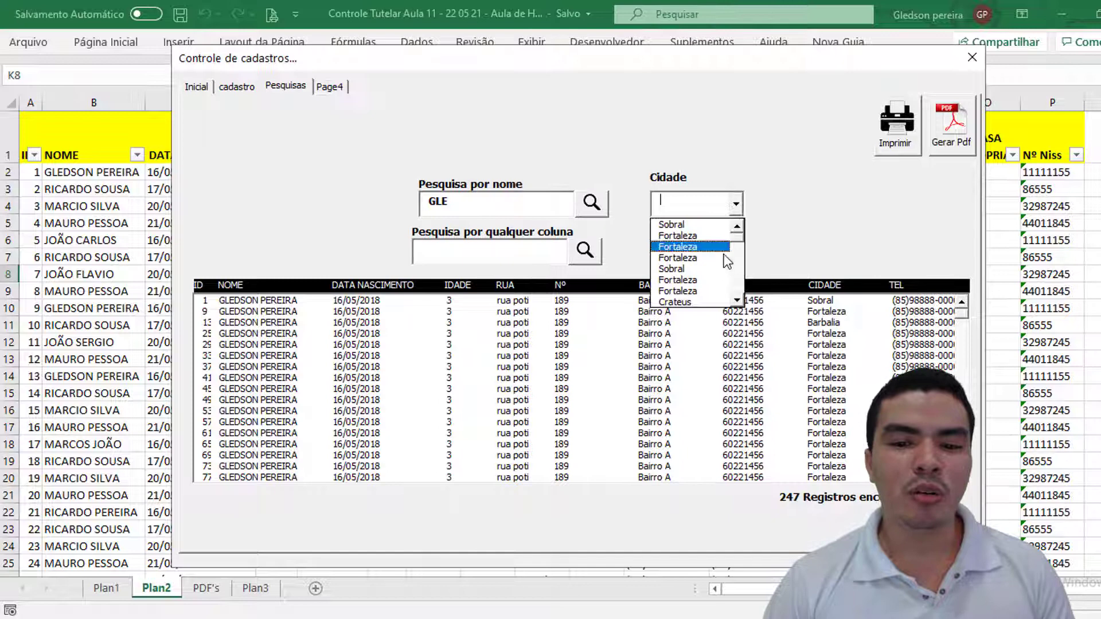
{"action": "left_click", "coordinate": [711, 224]}
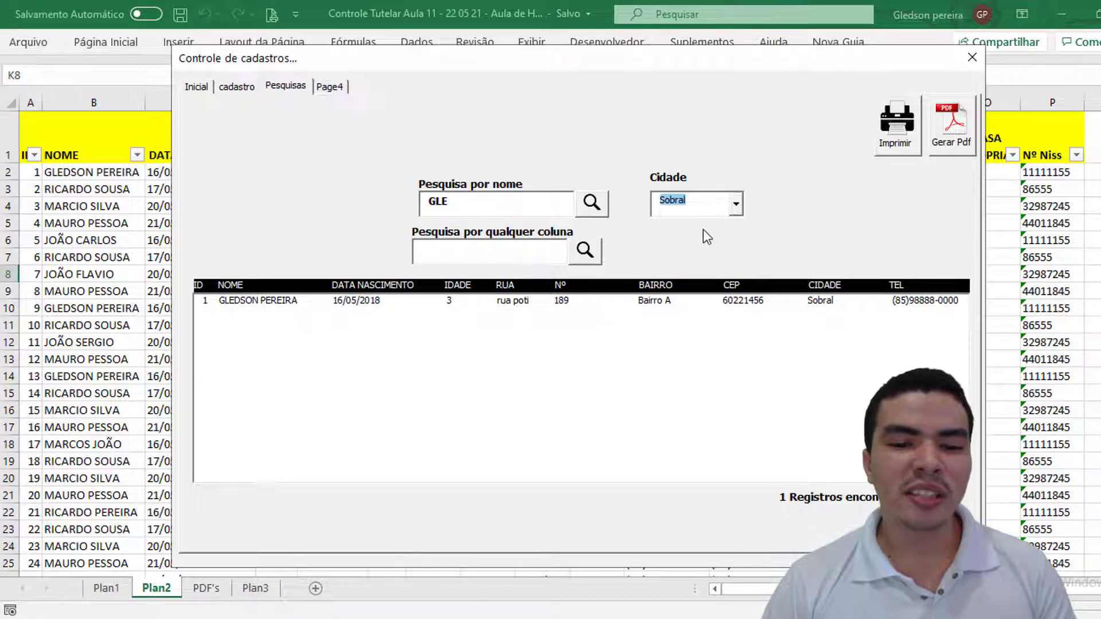
{"action": "left_click", "coordinate": [736, 205]}
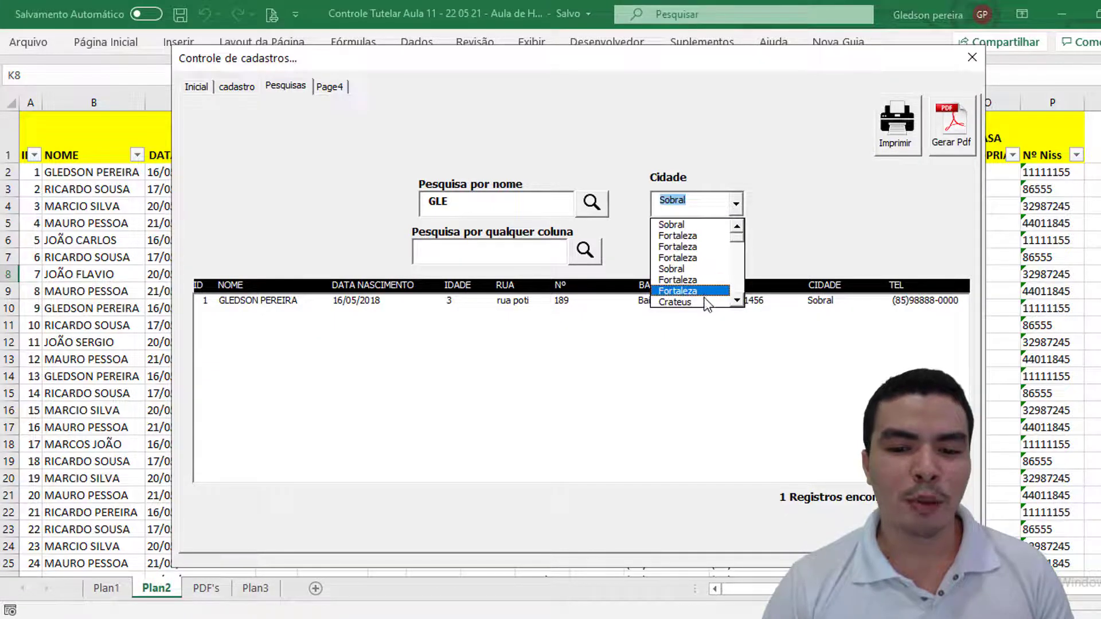
{"action": "left_click", "coordinate": [706, 302]}
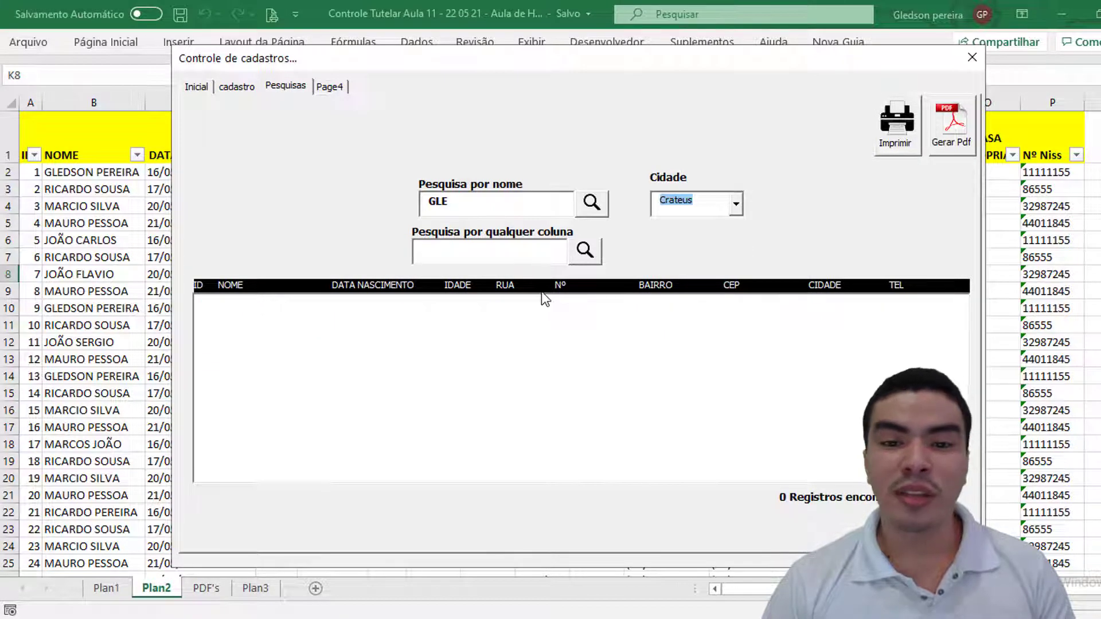
{"action": "double_click", "coordinate": [461, 204]}
{"action": "key", "text": "BackSpace"}
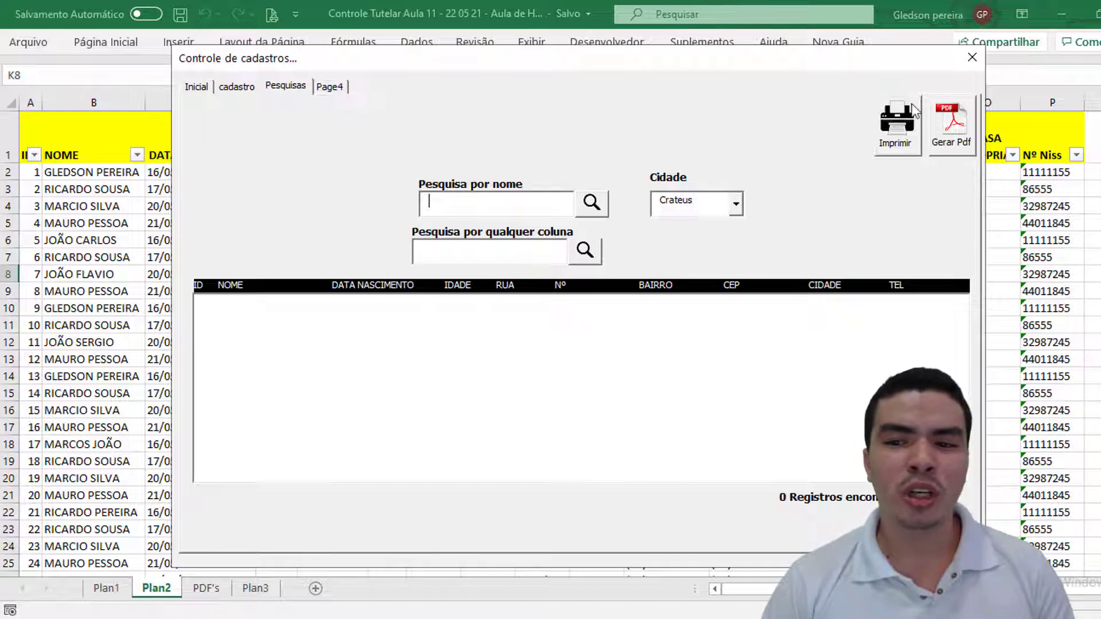
Step: Reopen the form, run a blank name search (1000 records), and inspect the repeated Cidade entries
{"action": "left_click", "coordinate": [971, 57]}
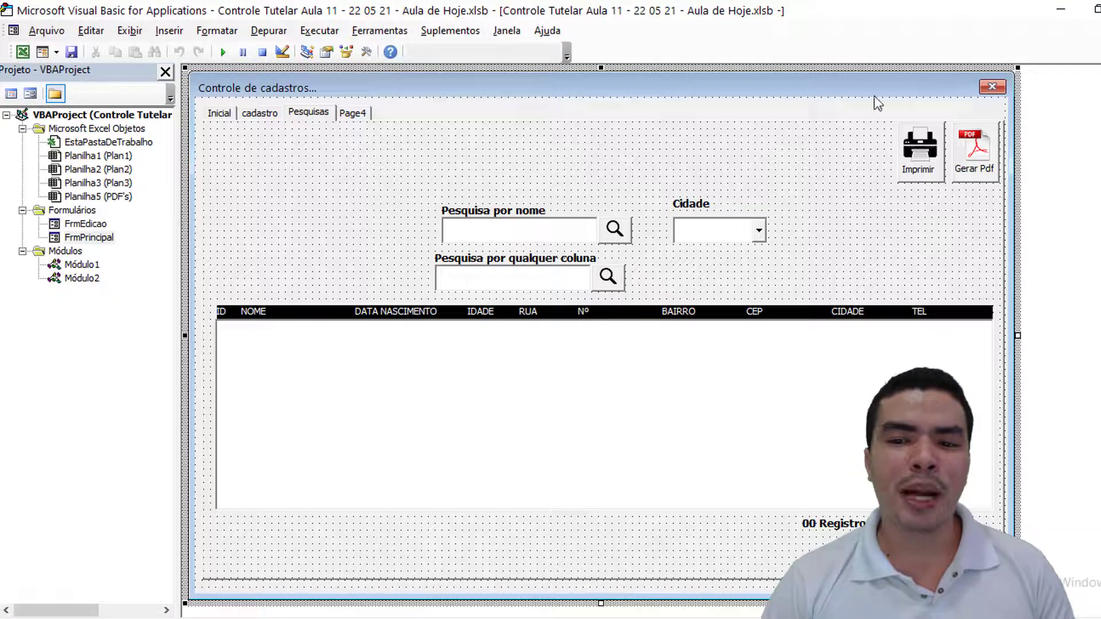
{"action": "left_click", "coordinate": [23, 51]}
{"action": "left_click", "coordinate": [543, 136]}
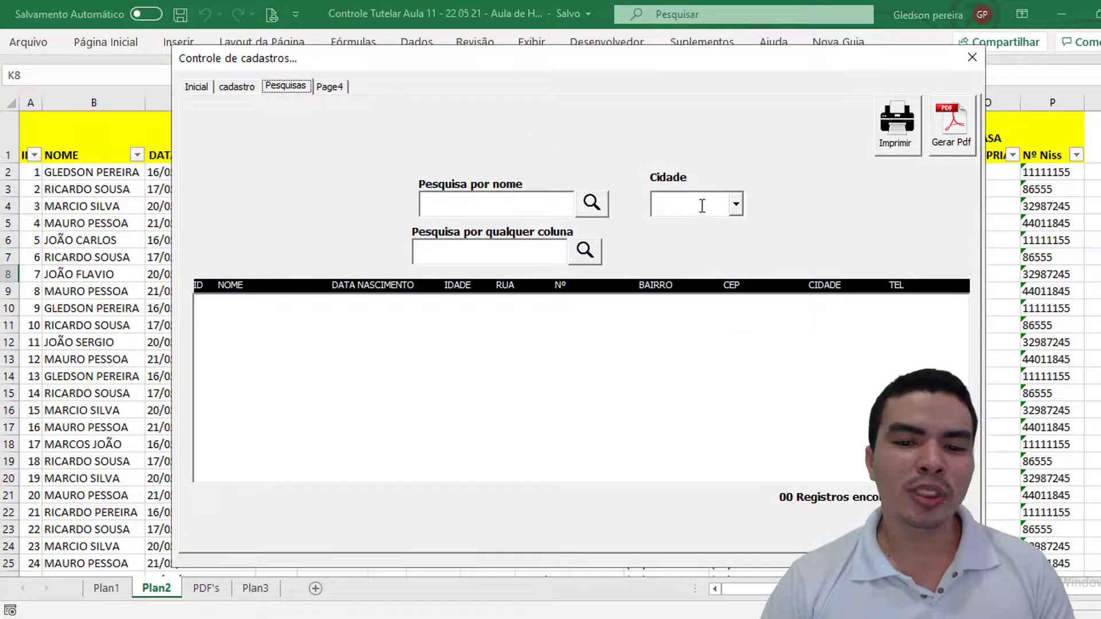
{"action": "left_click", "coordinate": [734, 206]}
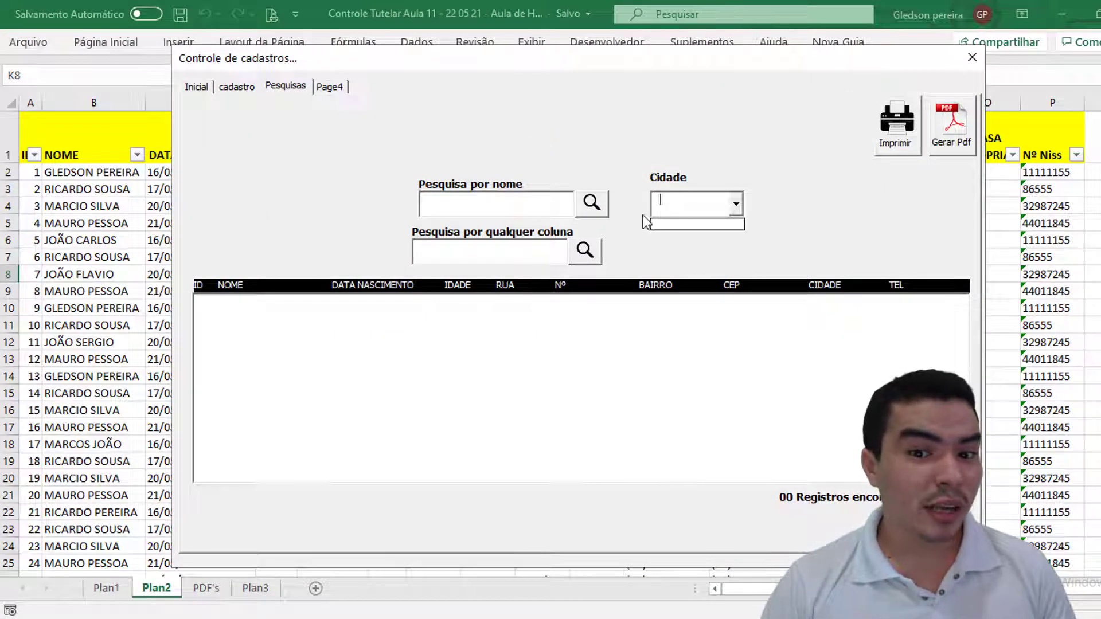
{"action": "left_click", "coordinate": [591, 212]}
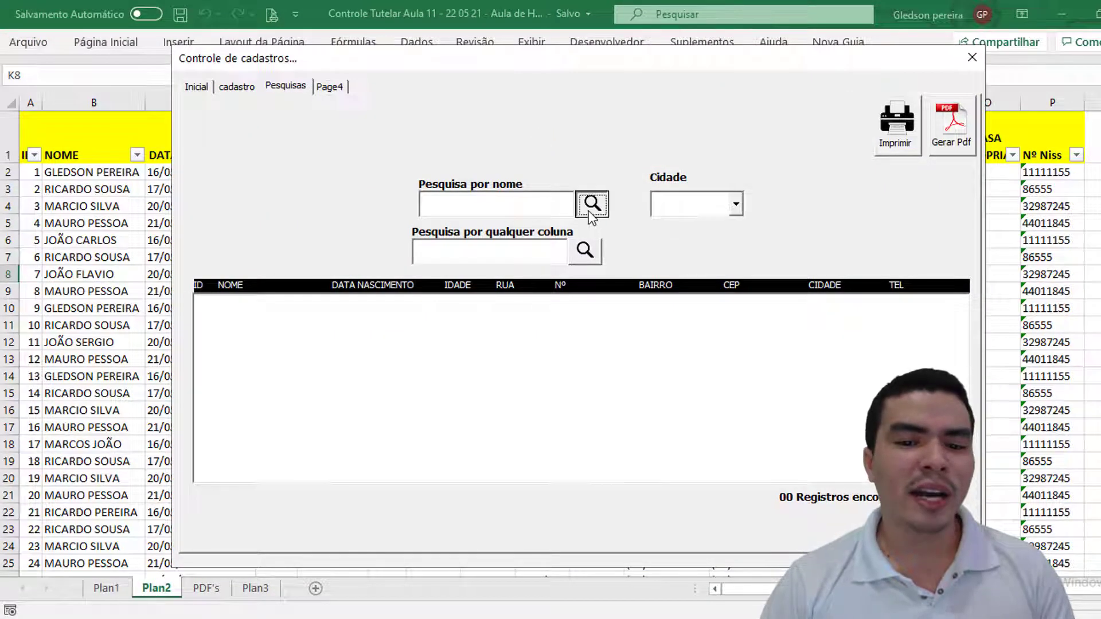
{"action": "left_click", "coordinate": [735, 204]}
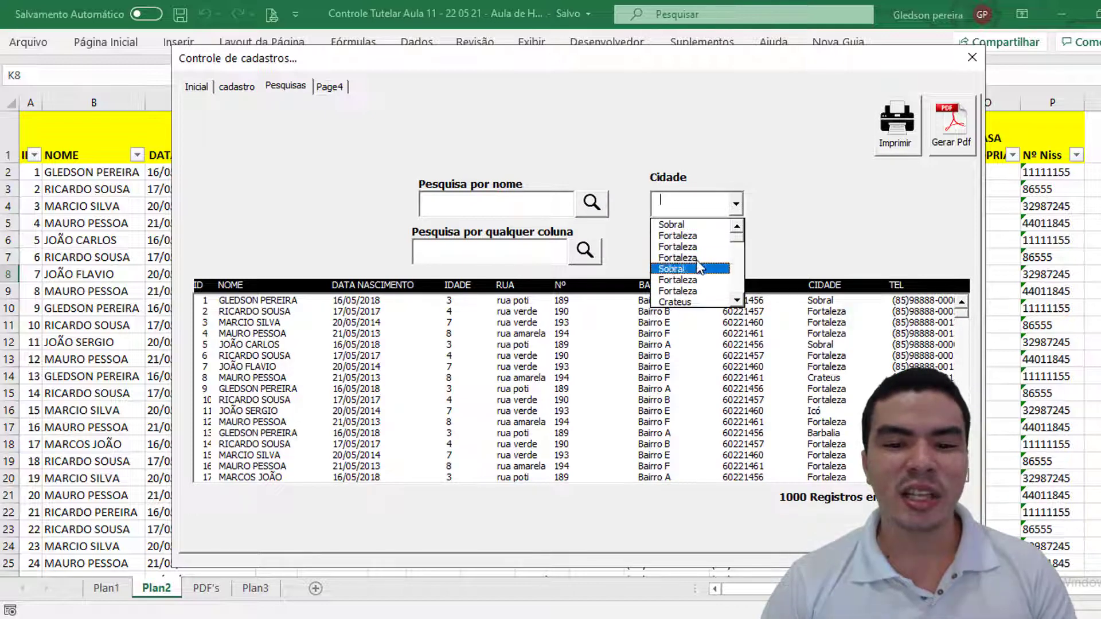
{"action": "left_click", "coordinate": [439, 205]}
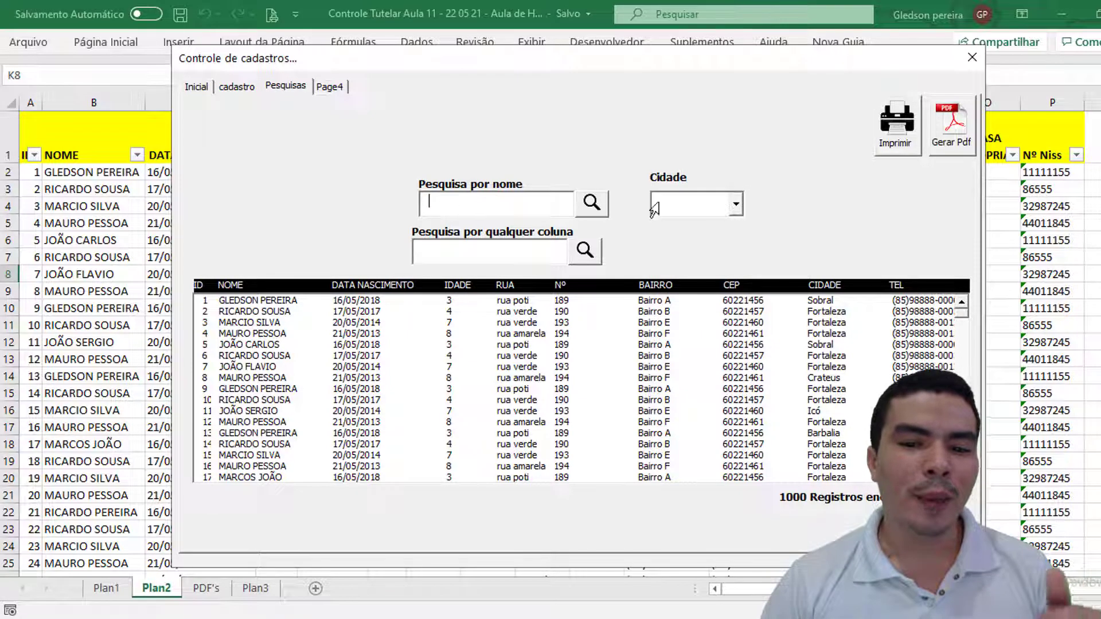
{"action": "left_click", "coordinate": [736, 204]}
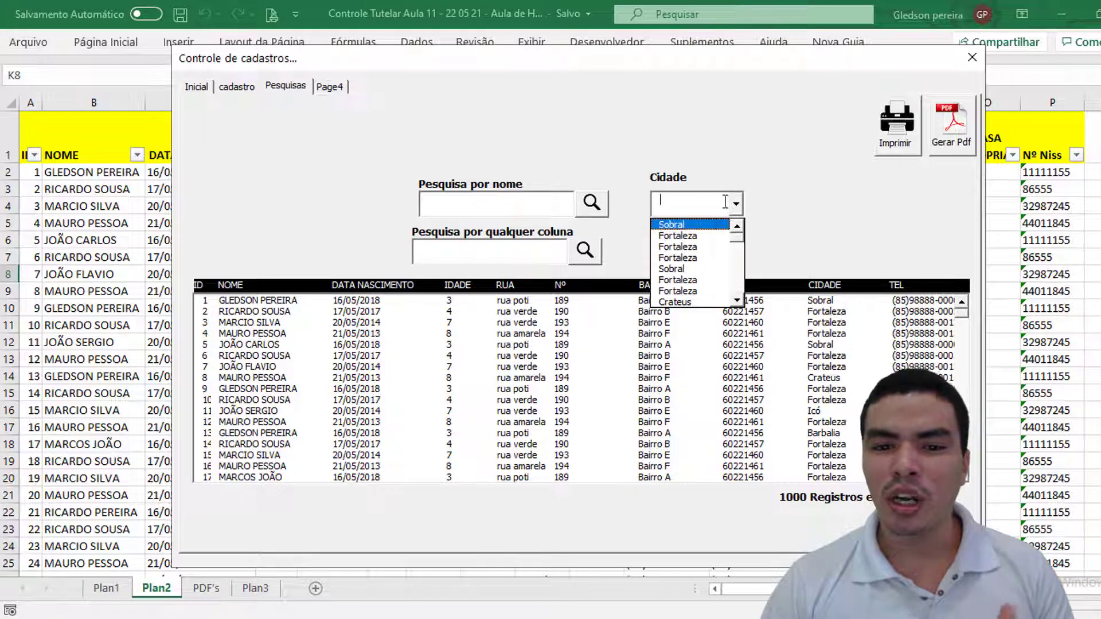
{"action": "left_click", "coordinate": [972, 56]}
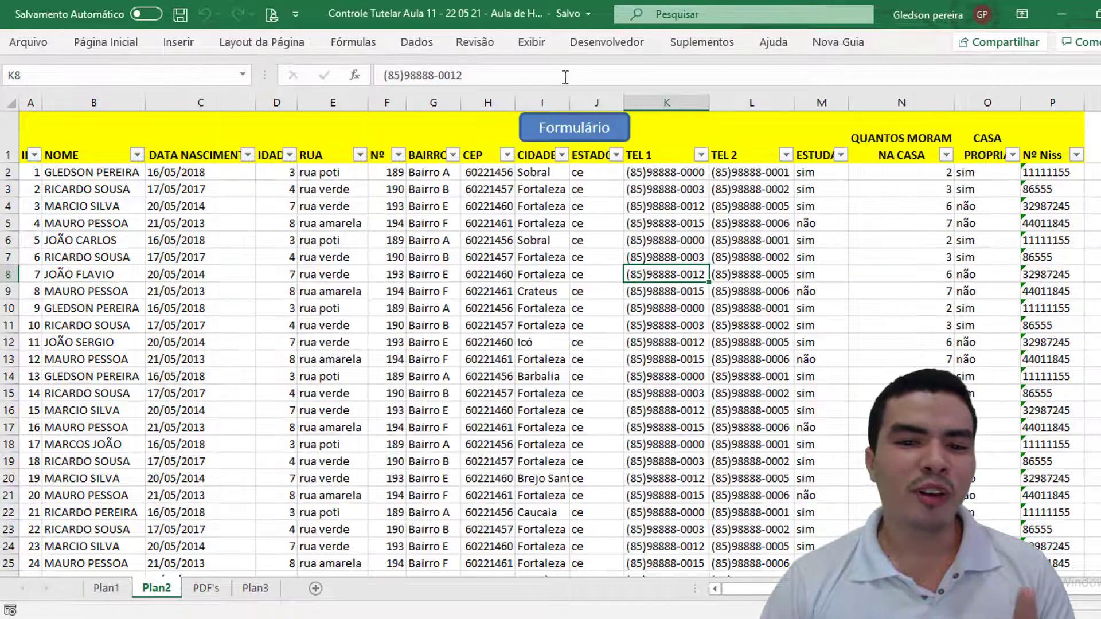
{"action": "left_click", "coordinate": [606, 42]}
Step: Add 'If Me.TxtPesquisa.Text = "" Then' to BtnPesquisar_Click
{"action": "left_click", "coordinate": [22, 86]}
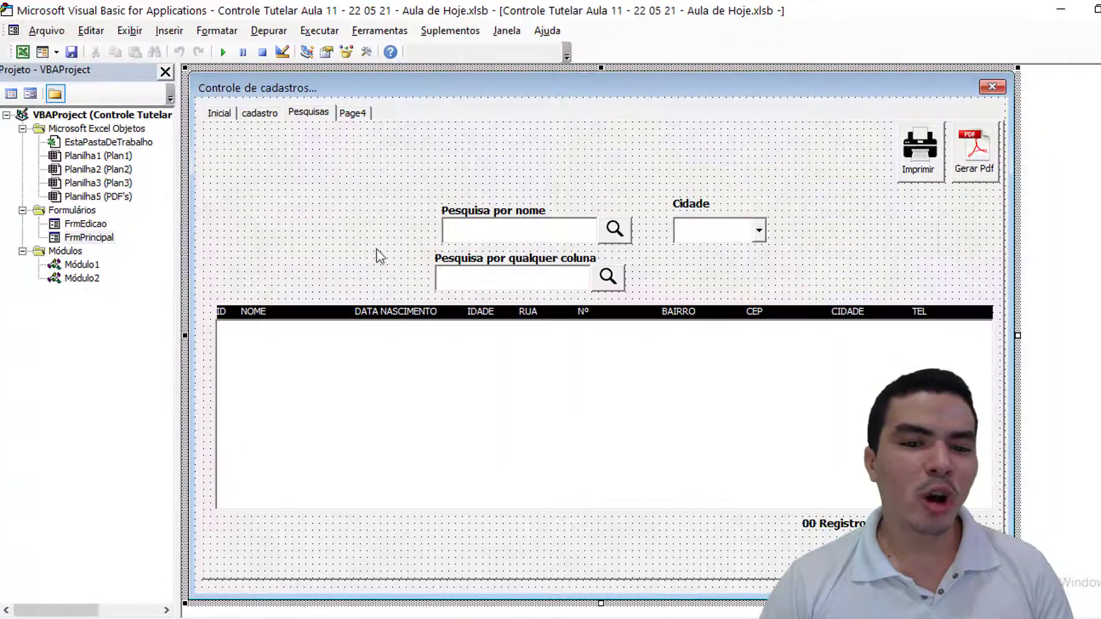
{"action": "double_click", "coordinate": [613, 237]}
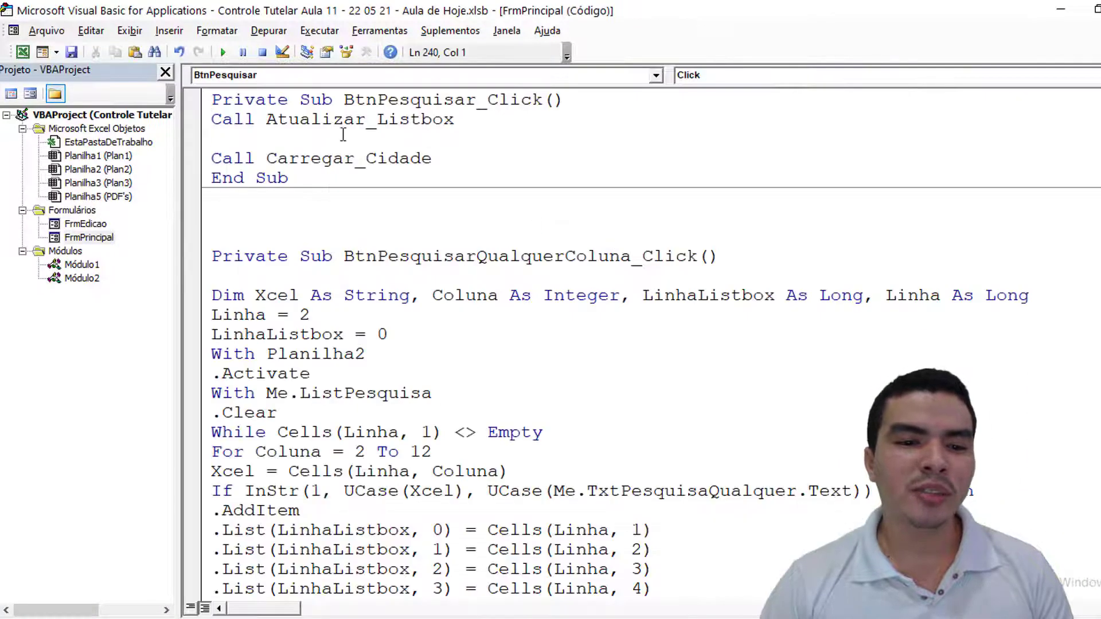
{"action": "left_click", "coordinate": [272, 136]}
{"action": "type", "text": "i"}
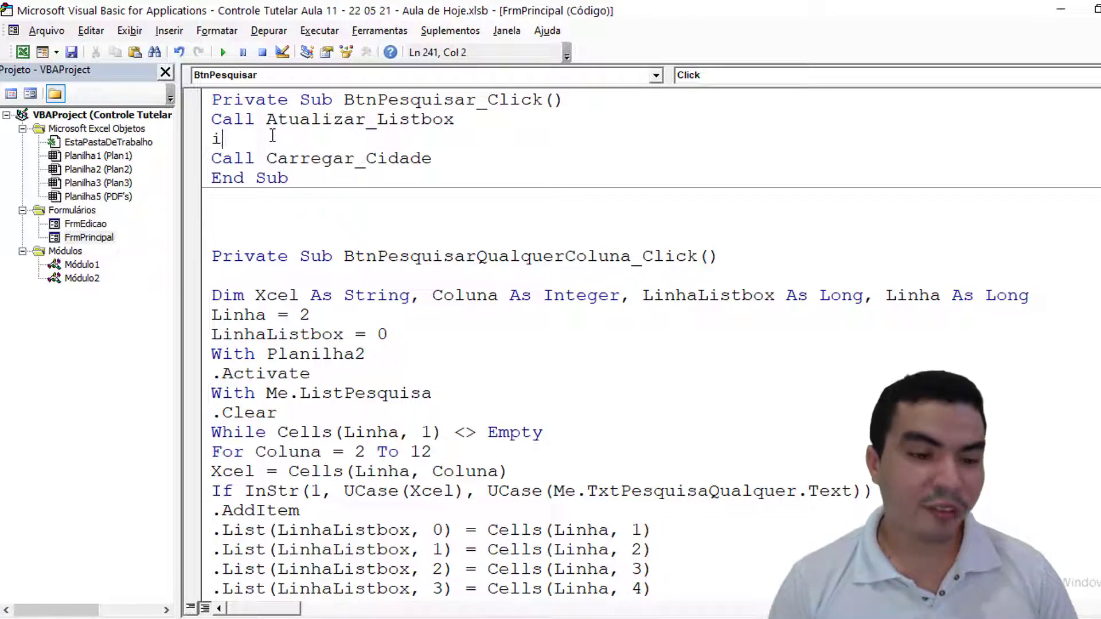
{"action": "type", "text": "f"}
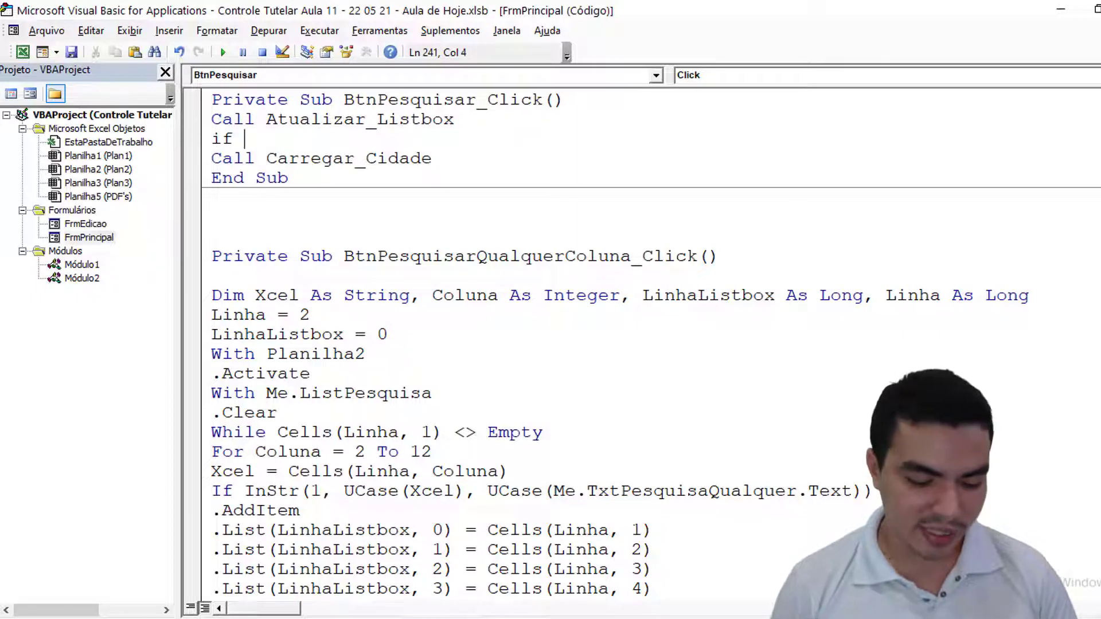
{"action": "type", "text": " me.txt"}
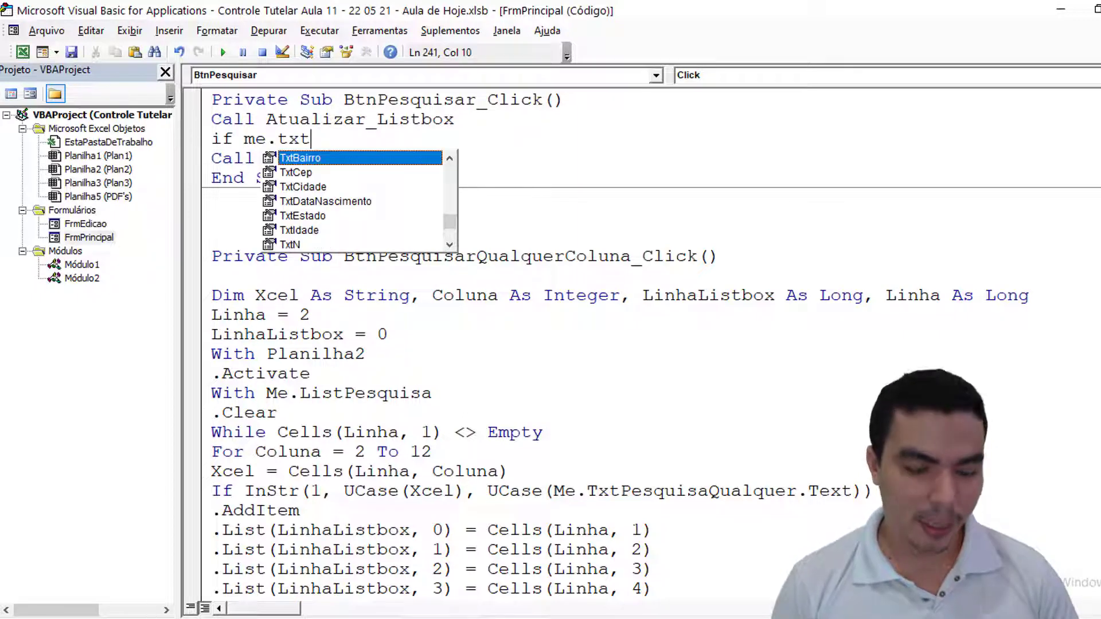
{"action": "type", "text": "pe"}
{"action": "key", "text": "Tab"}
{"action": "type", "text": ".Tx"}
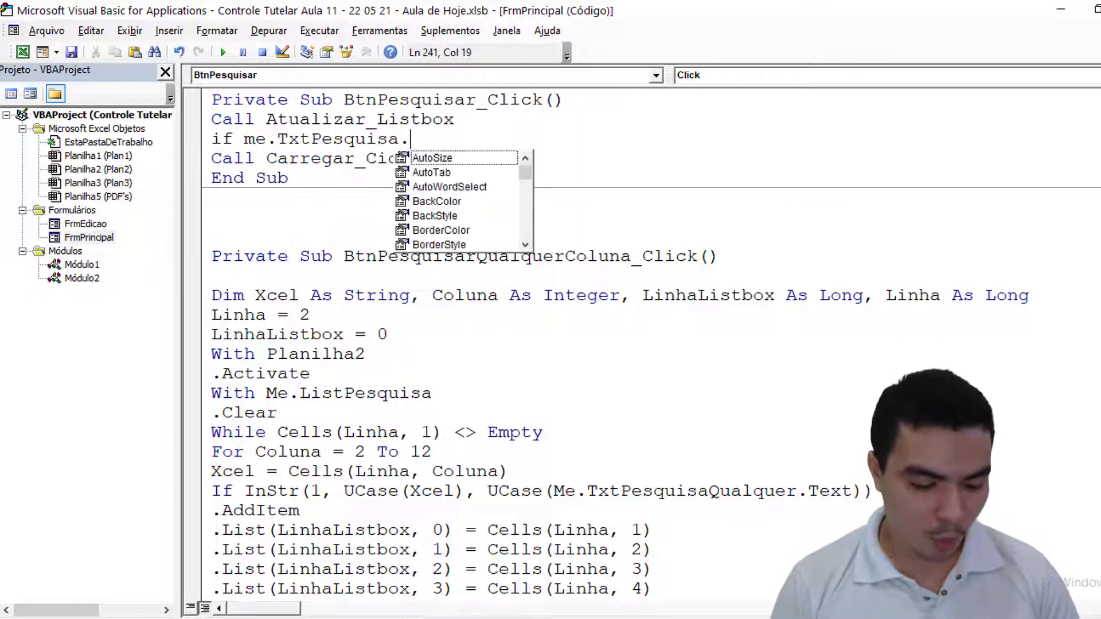
{"action": "type", "text": "tPe"}
{"action": "key", "text": "Tab"}
{"action": "type", "text": "=\"\""}
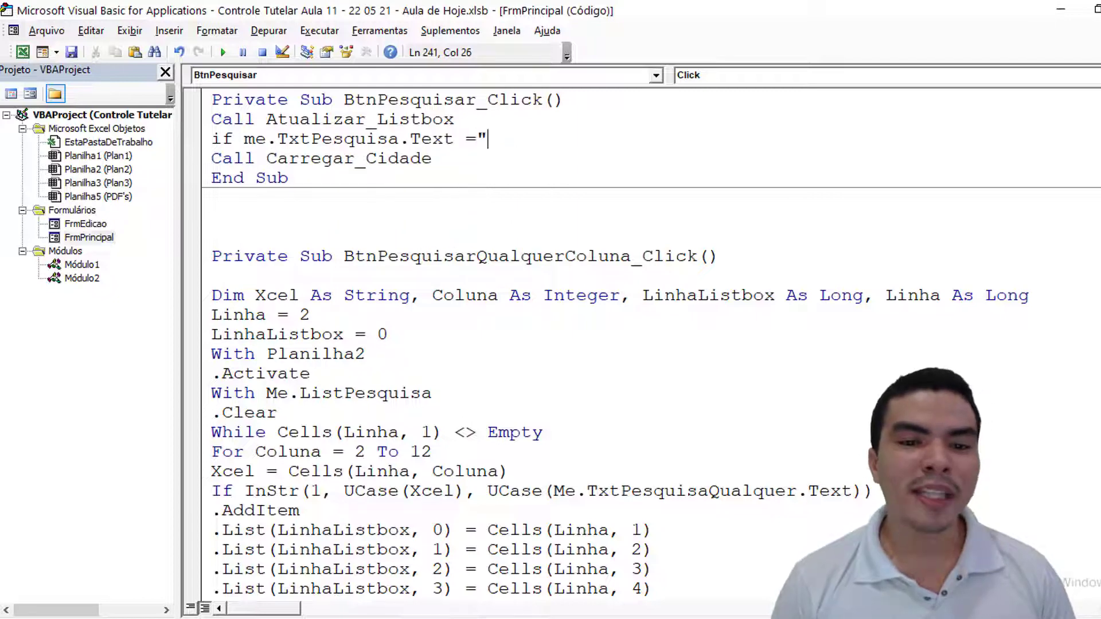
{"action": "type", "text": " th"}
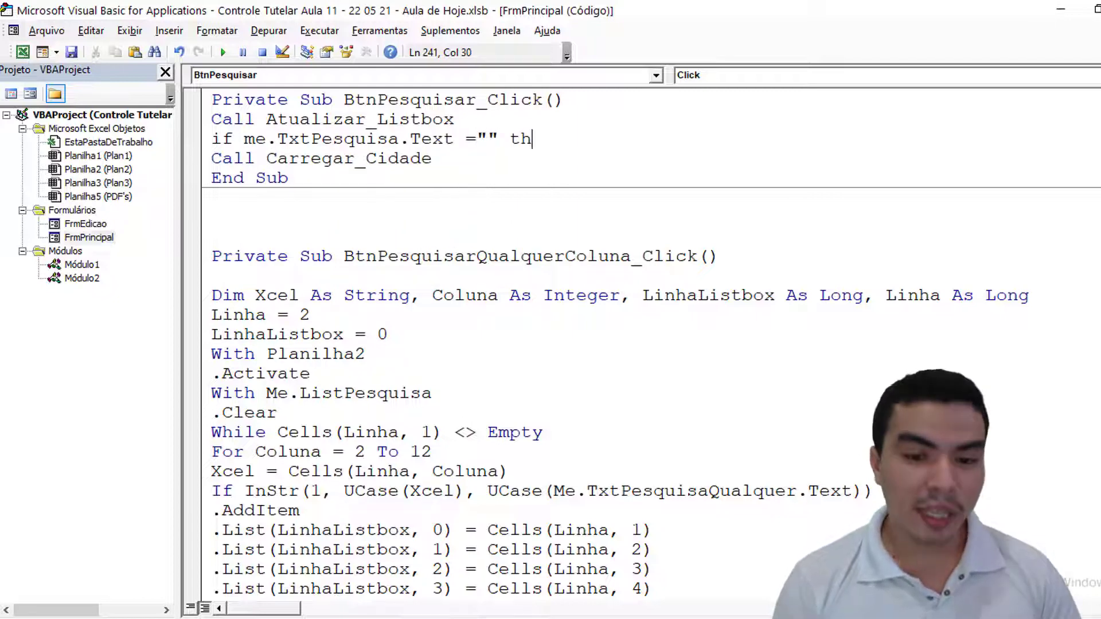
{"action": "type", "text": "en"}
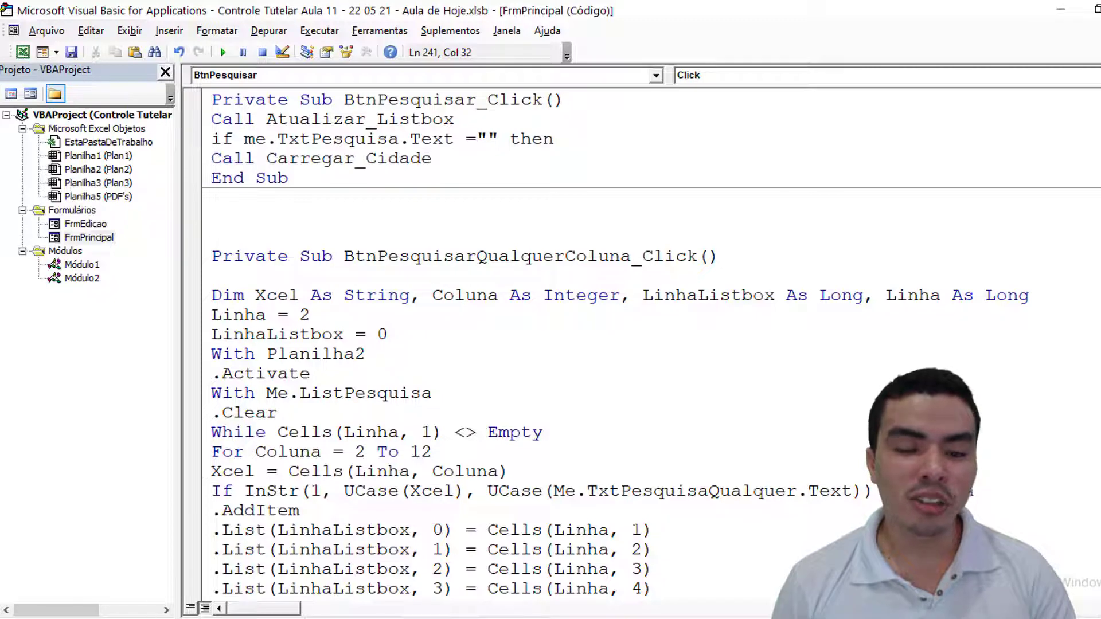
Step: Add Else before Call Carregar_Cidade and End If after it
{"action": "key", "text": "Return"}
{"action": "key", "text": "Return"}
{"action": "type", "text": "else"}
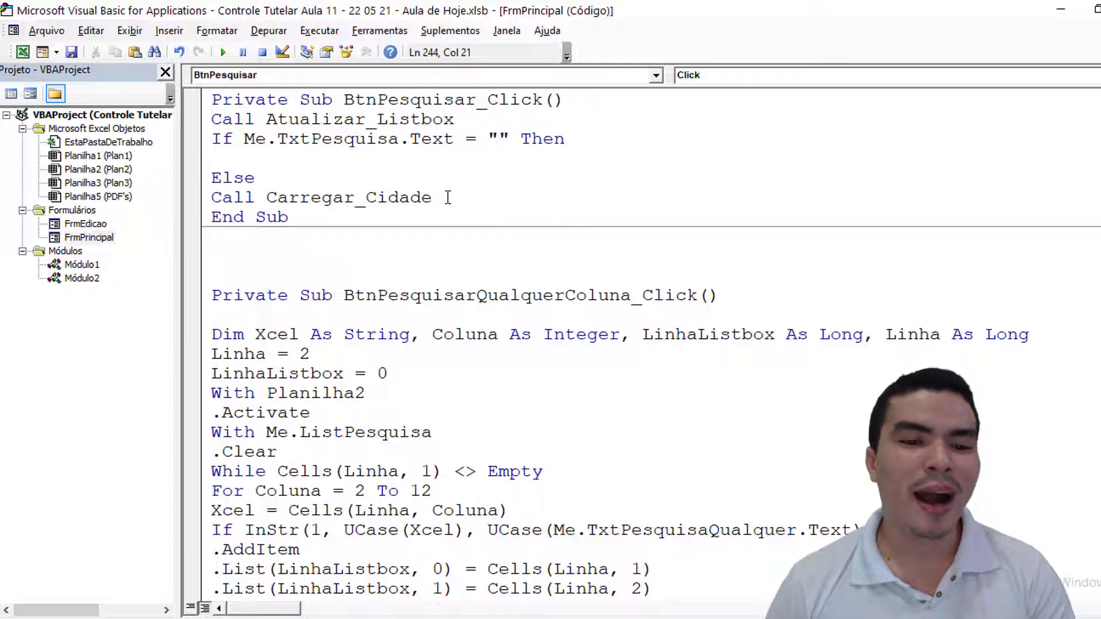
{"action": "key", "text": "Return"}
{"action": "key", "text": "Return"}
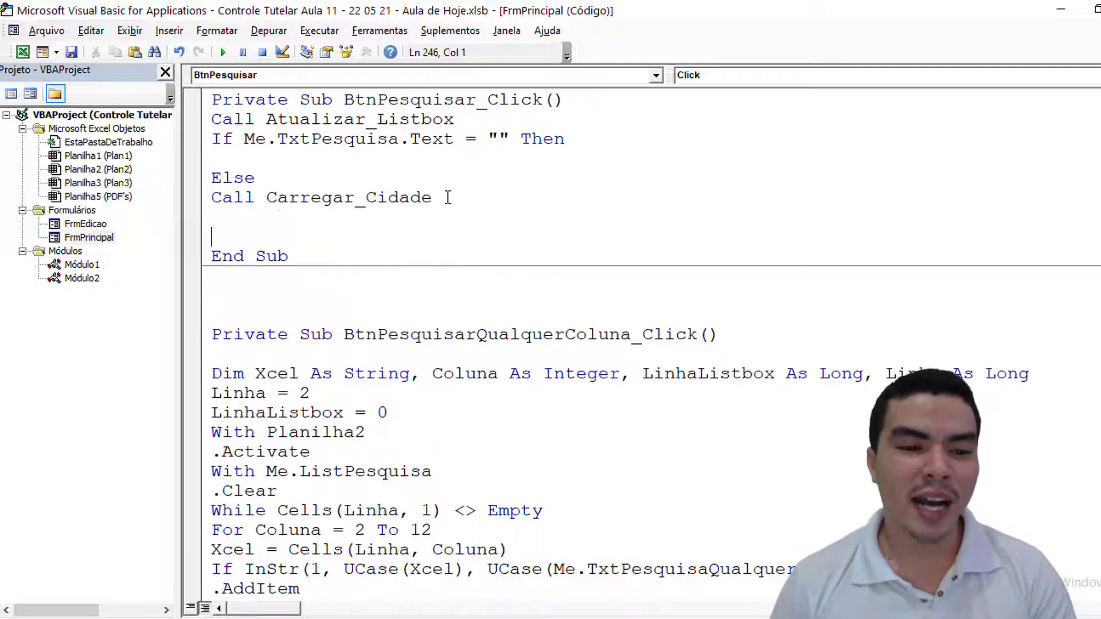
{"action": "type", "text": "end if"}
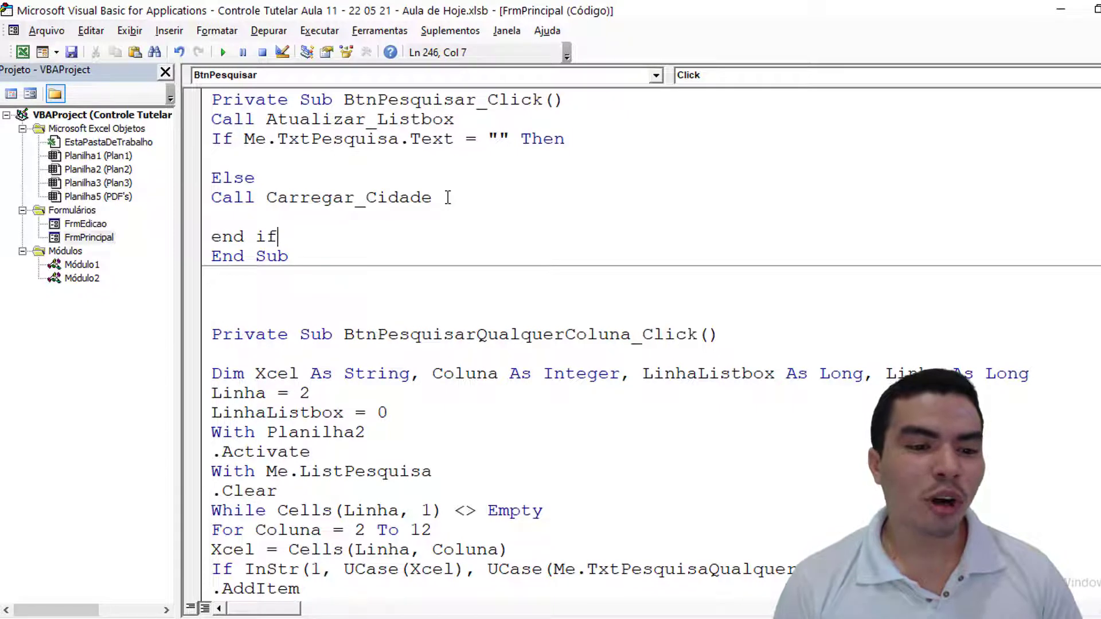
{"action": "left_click", "coordinate": [411, 141]}
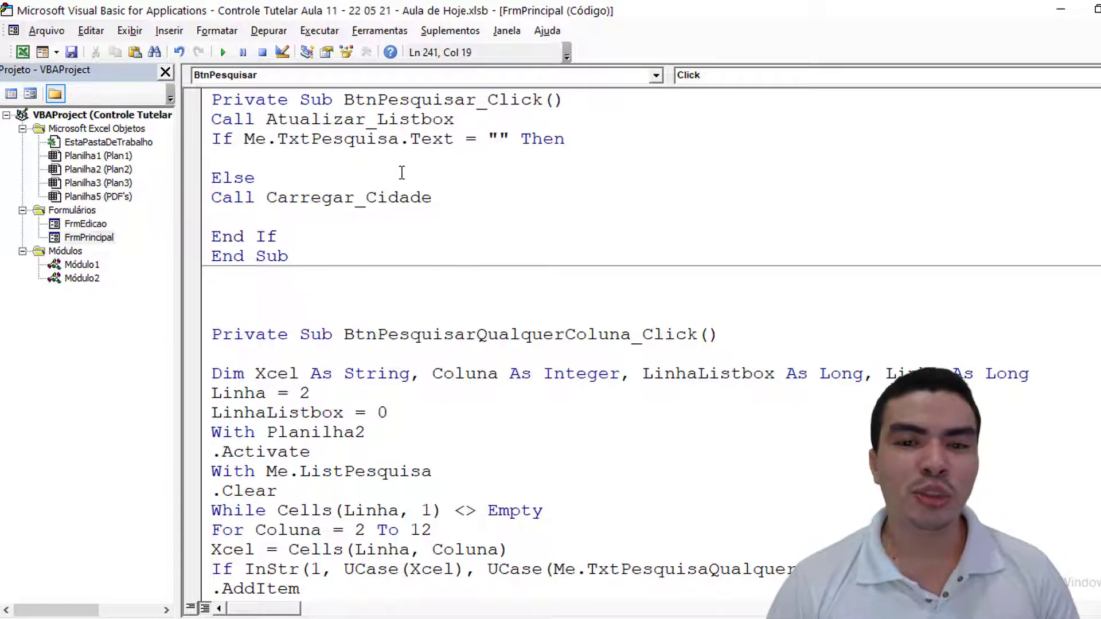
Step: Test a blank search, then a JO search (4 records), whose Cidade list still repeats cities
{"action": "left_click", "coordinate": [222, 54]}
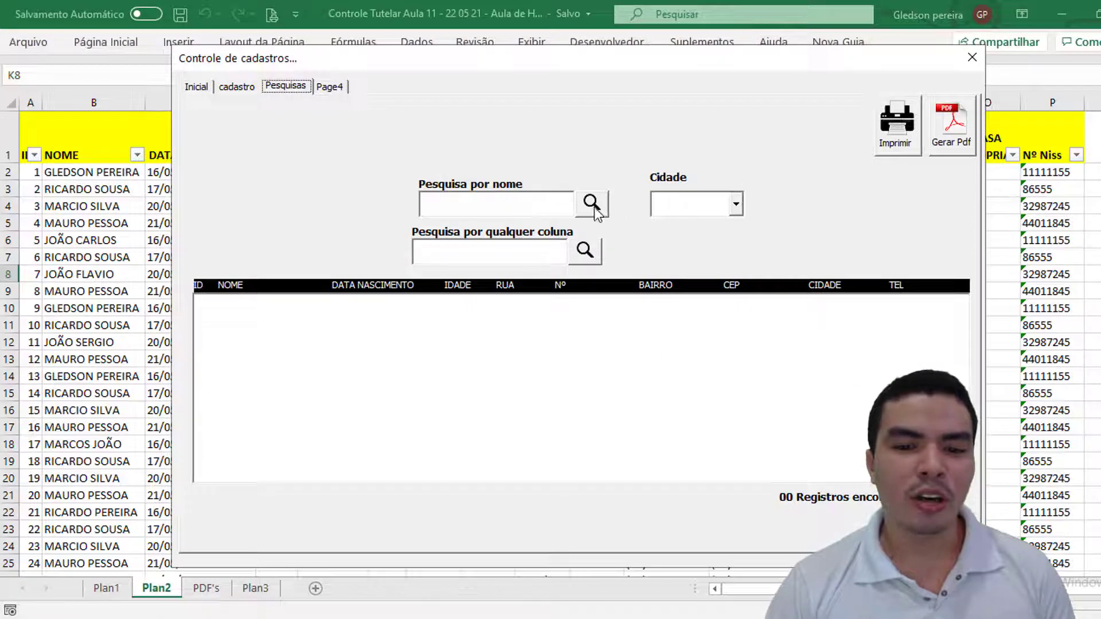
{"action": "left_click", "coordinate": [594, 211]}
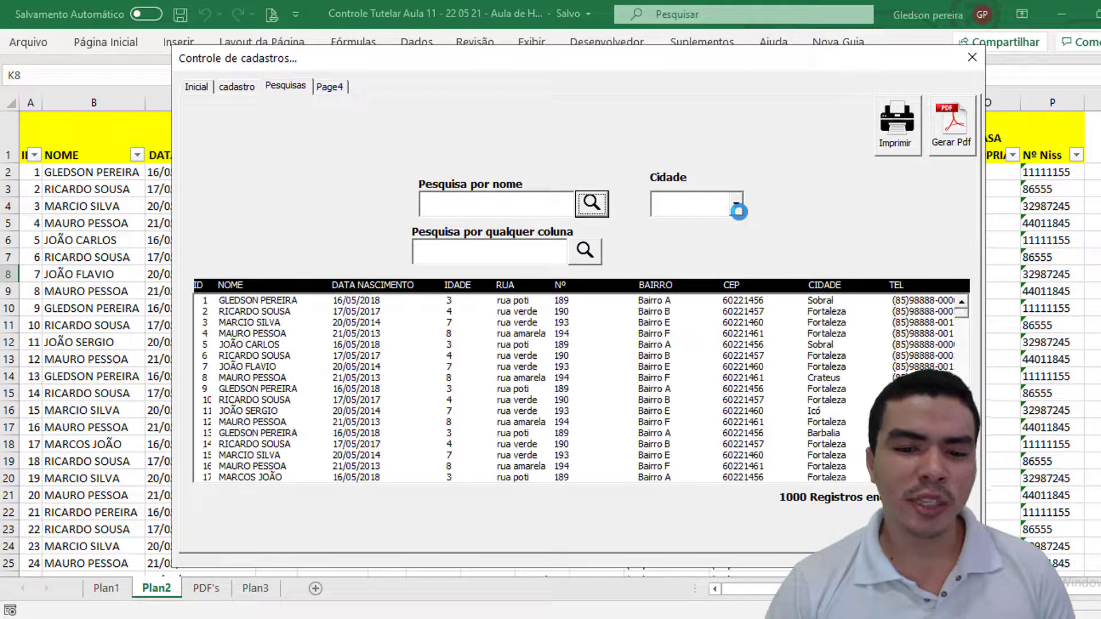
{"action": "left_click", "coordinate": [734, 212]}
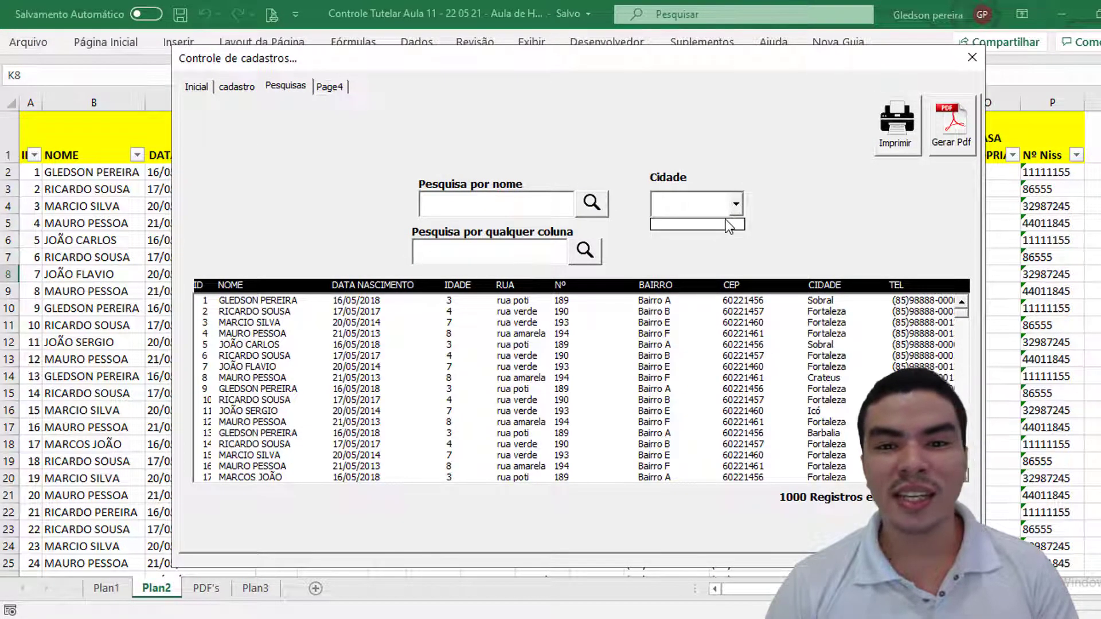
{"action": "left_click", "coordinate": [533, 207]}
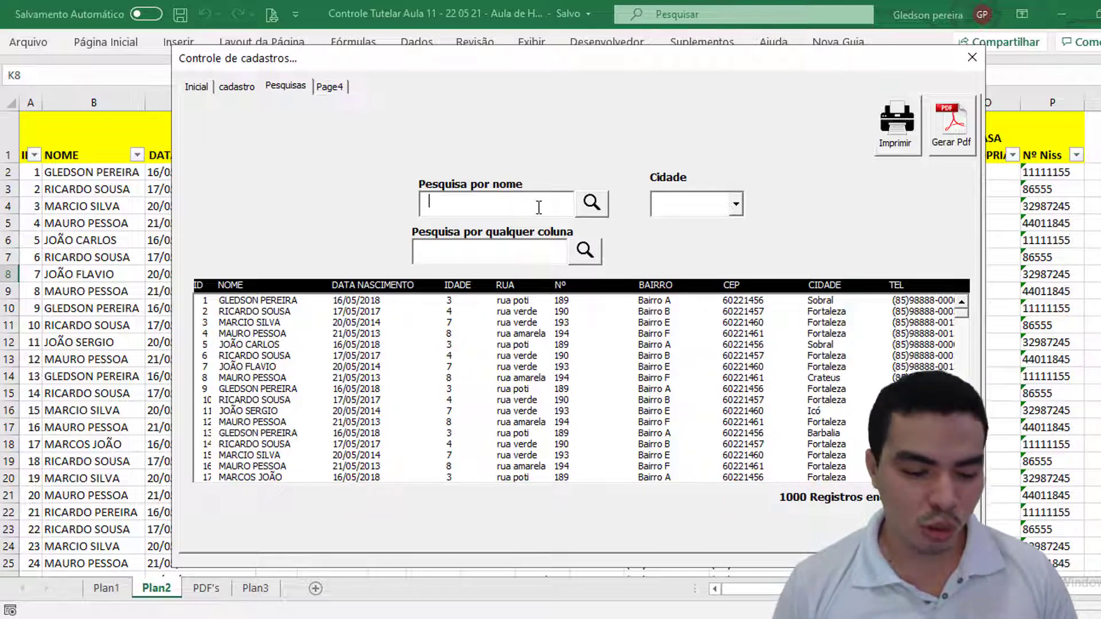
{"action": "type", "text": "J"}
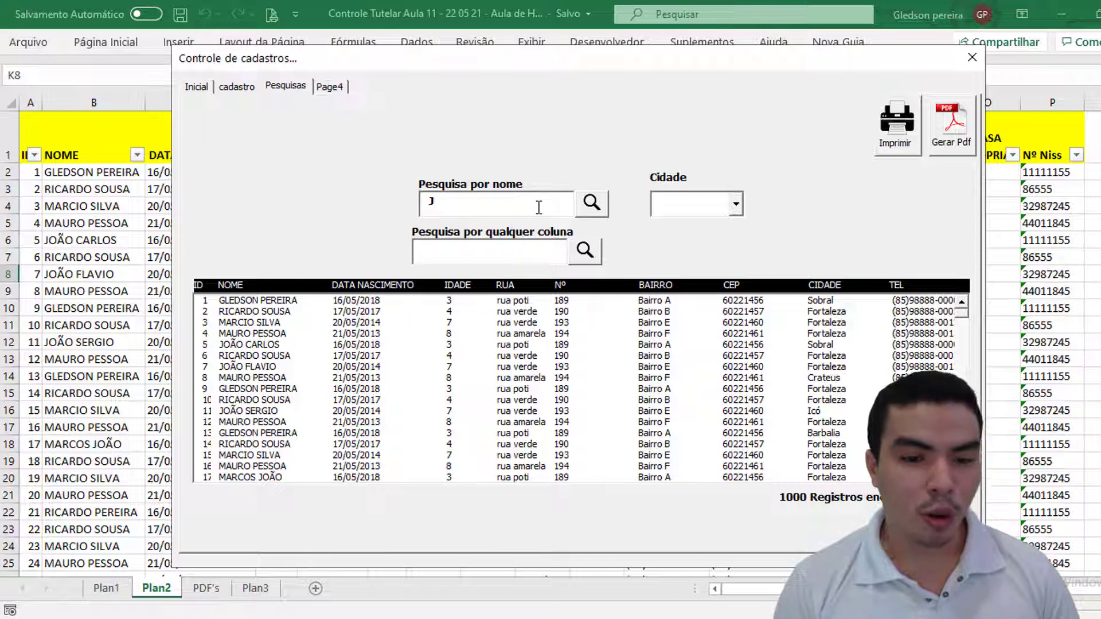
{"action": "type", "text": "O"}
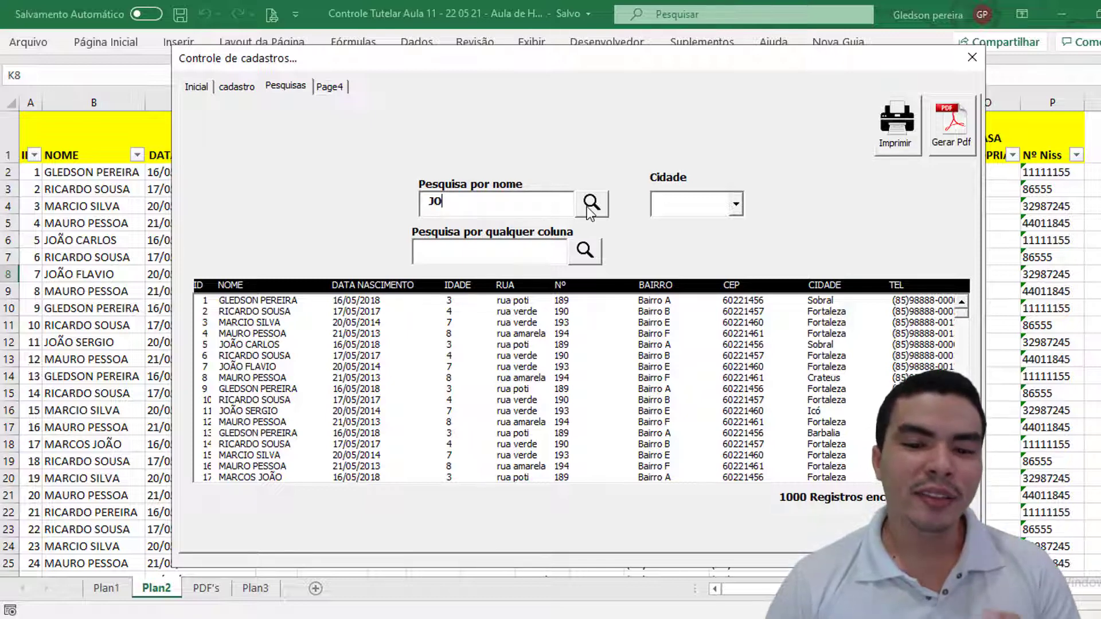
{"action": "left_click", "coordinate": [590, 208]}
{"action": "left_click", "coordinate": [735, 205]}
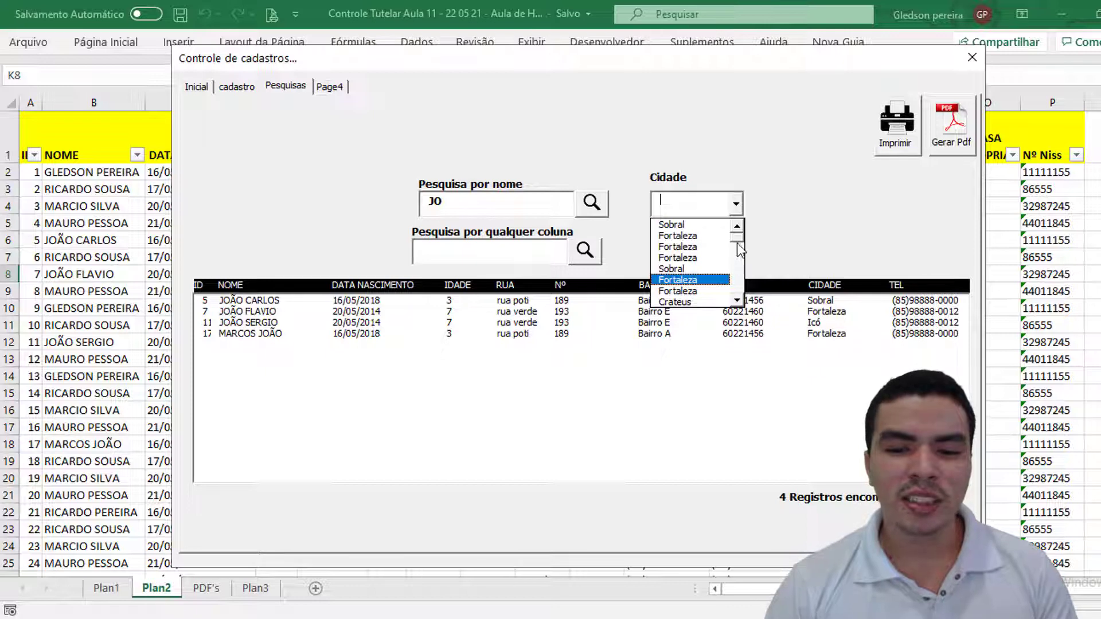
{"action": "mouse_move", "coordinate": [738, 237]}
{"action": "left_mouse_down"}
{"action": "mouse_move", "coordinate": [738, 291]}
{"action": "mouse_move", "coordinate": [737, 237]}
{"action": "left_mouse_up"}
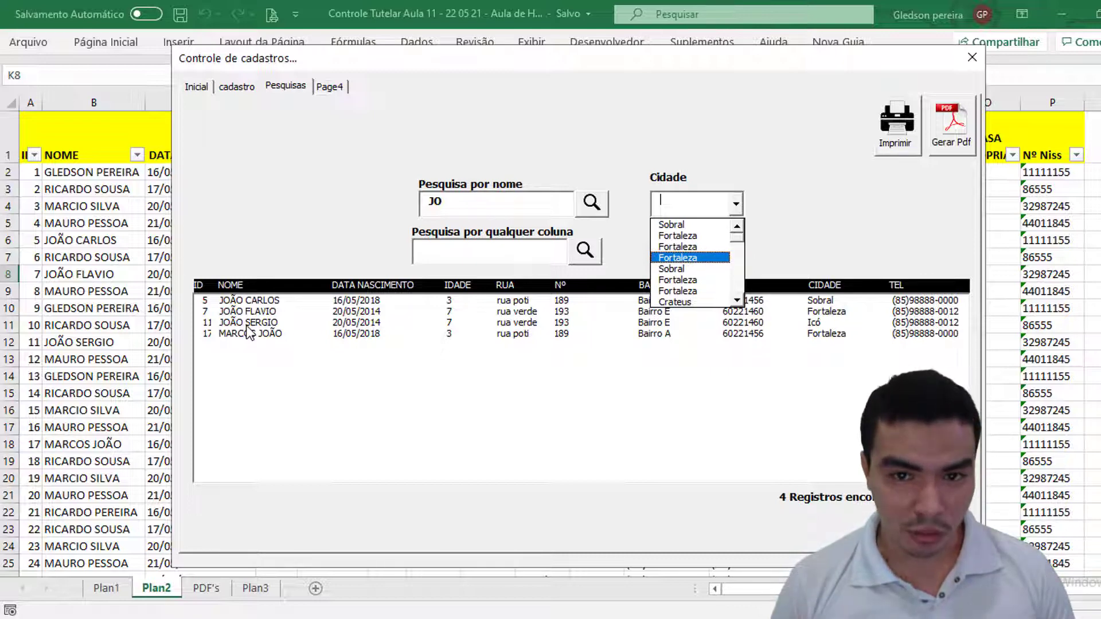
{"action": "left_click", "coordinate": [969, 59]}
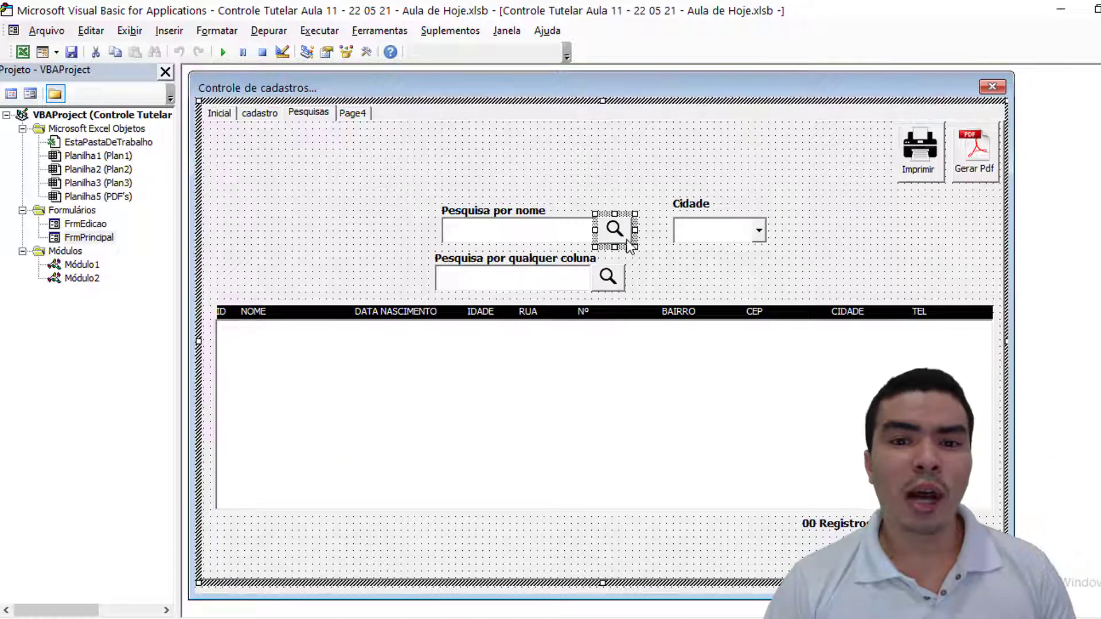
Step: Jump to Carregar_Cidade, add blank lines after End With, and bring up the 'remover repetidos' notes
{"action": "double_click", "coordinate": [615, 231]}
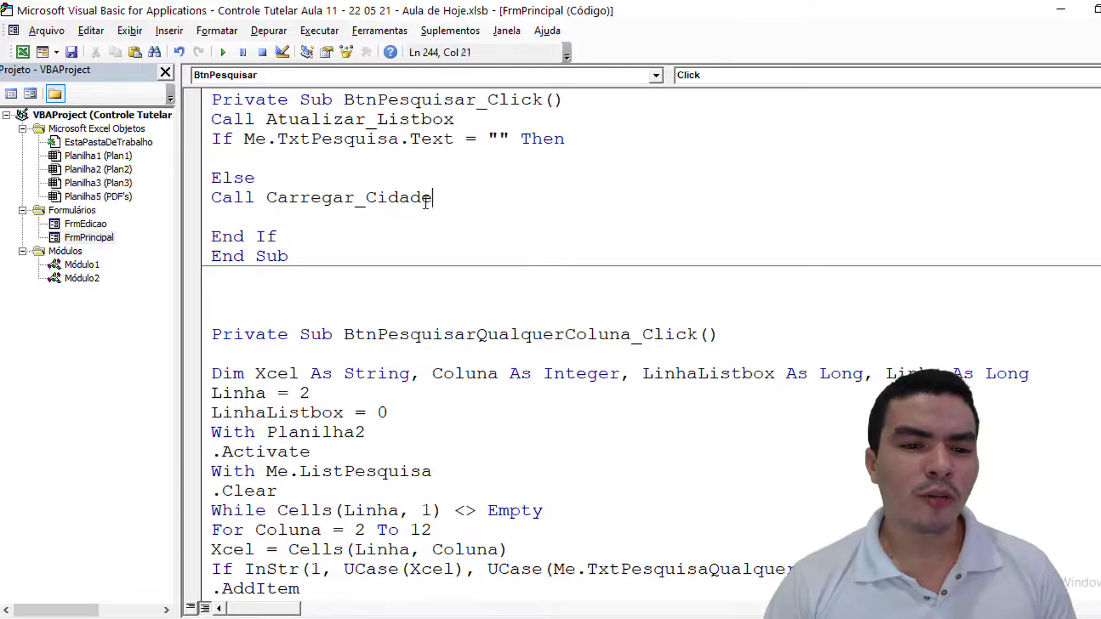
{"action": "left_click_drag", "start_coordinate": [432, 197], "coordinate": [270, 203]}
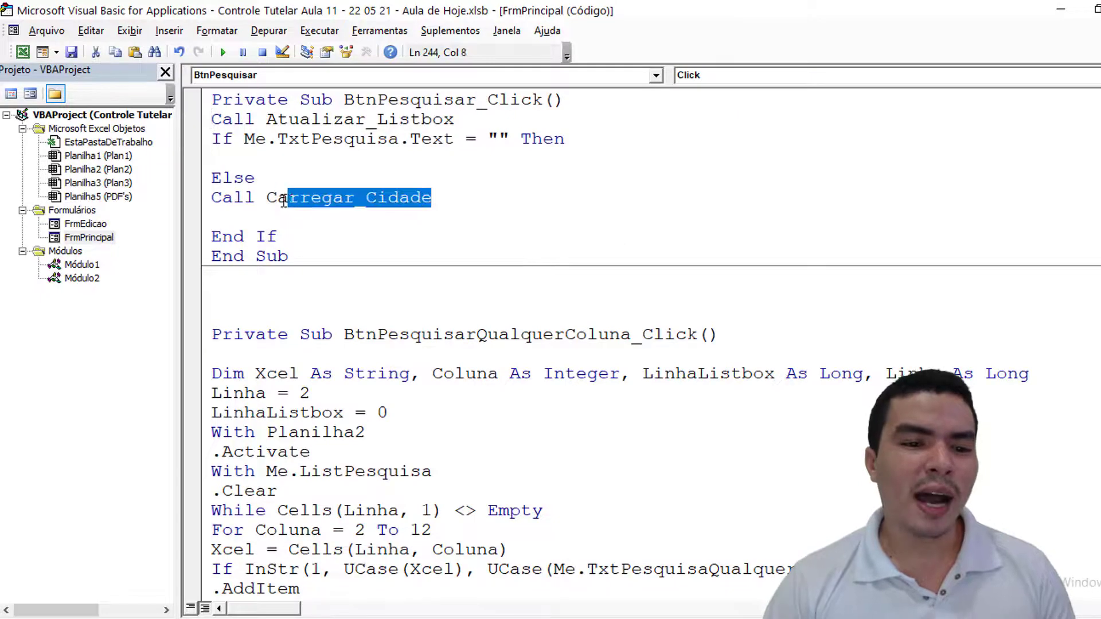
{"action": "right_click", "coordinate": [333, 209]}
{"action": "left_click", "coordinate": [398, 438]}
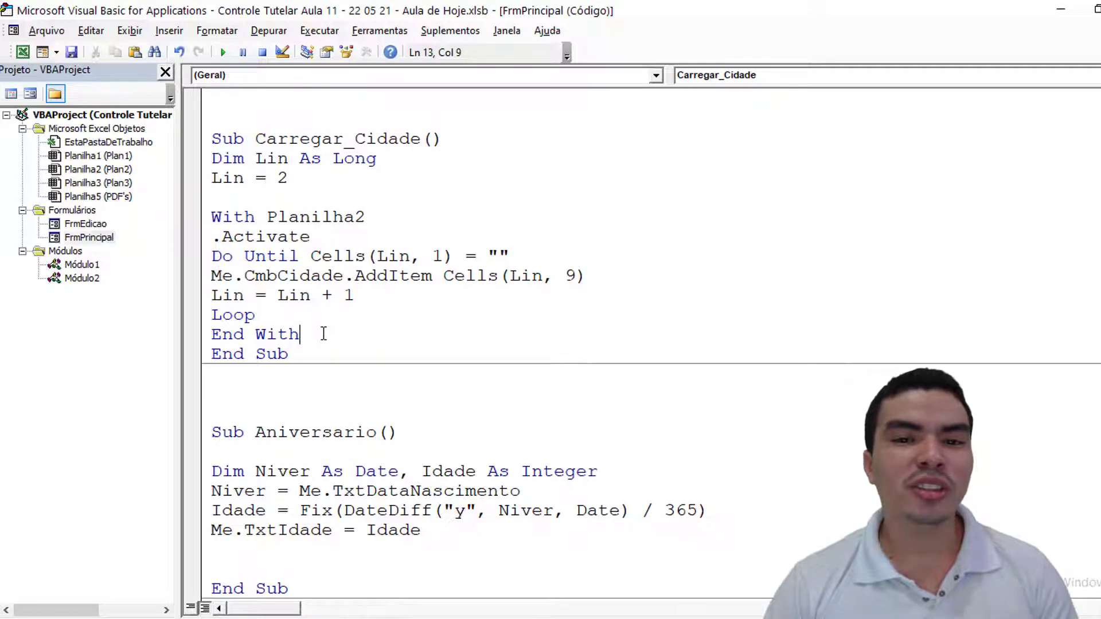
{"action": "key", "text": "Return"}
{"action": "key", "text": "Return"}
{"action": "key", "text": "Return"}
{"action": "key", "text": "alt+Tab"}
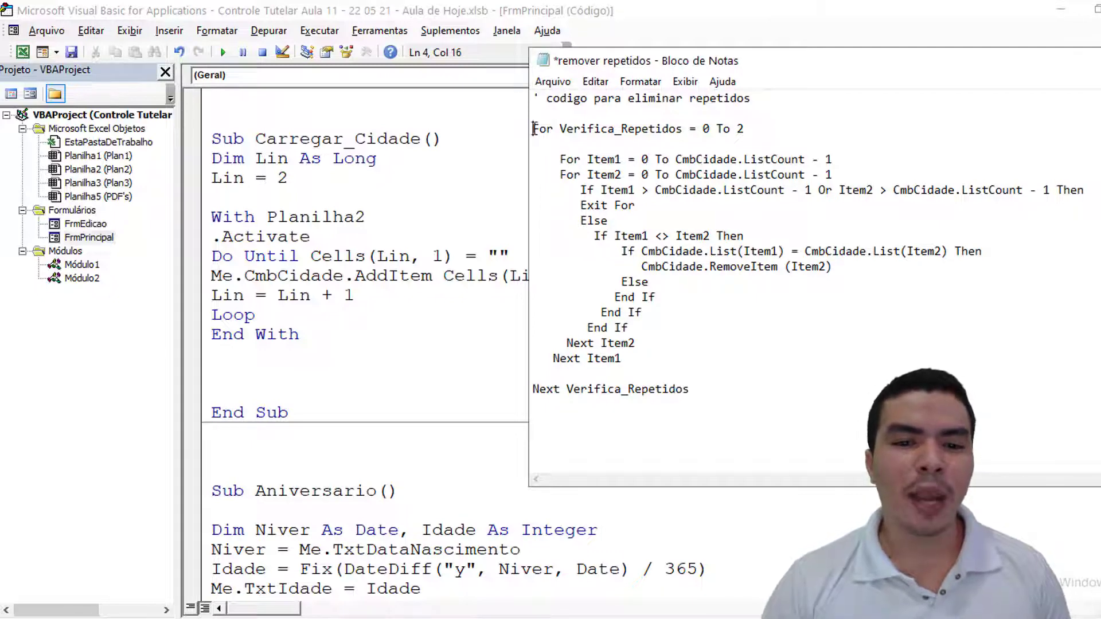
Step: Paste the Notepad For Verifica_Repetidos duplicate-removal loop after End With in Carregar_Cidade
{"action": "left_click_drag", "start_coordinate": [533, 129], "coordinate": [719, 384]}
{"action": "left_click", "coordinate": [260, 373]}
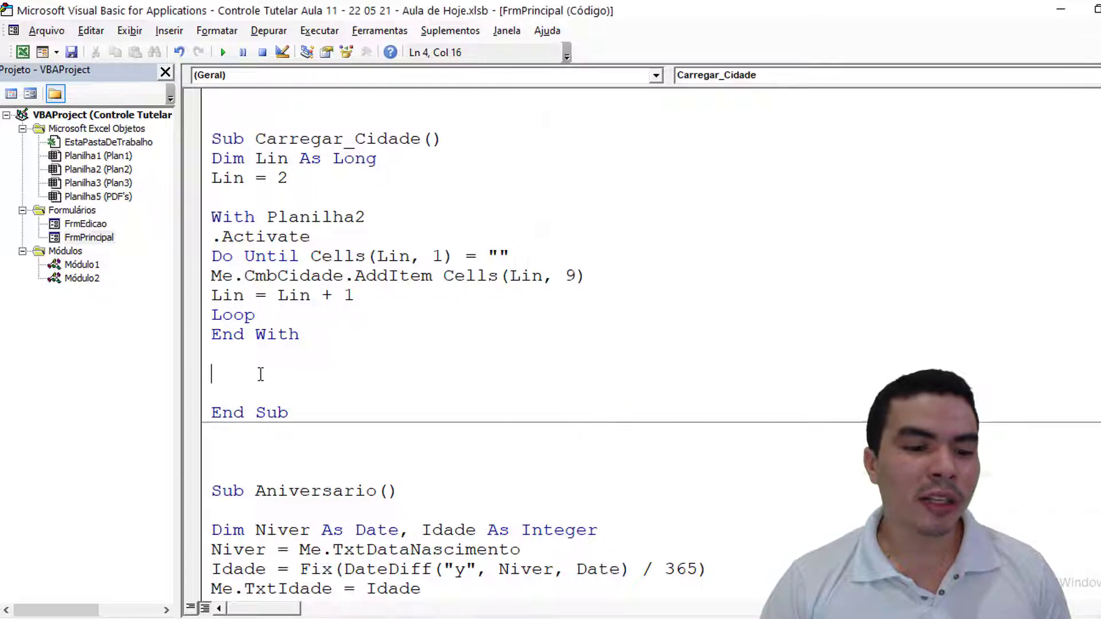
{"action": "key", "text": "ctrl+v"}
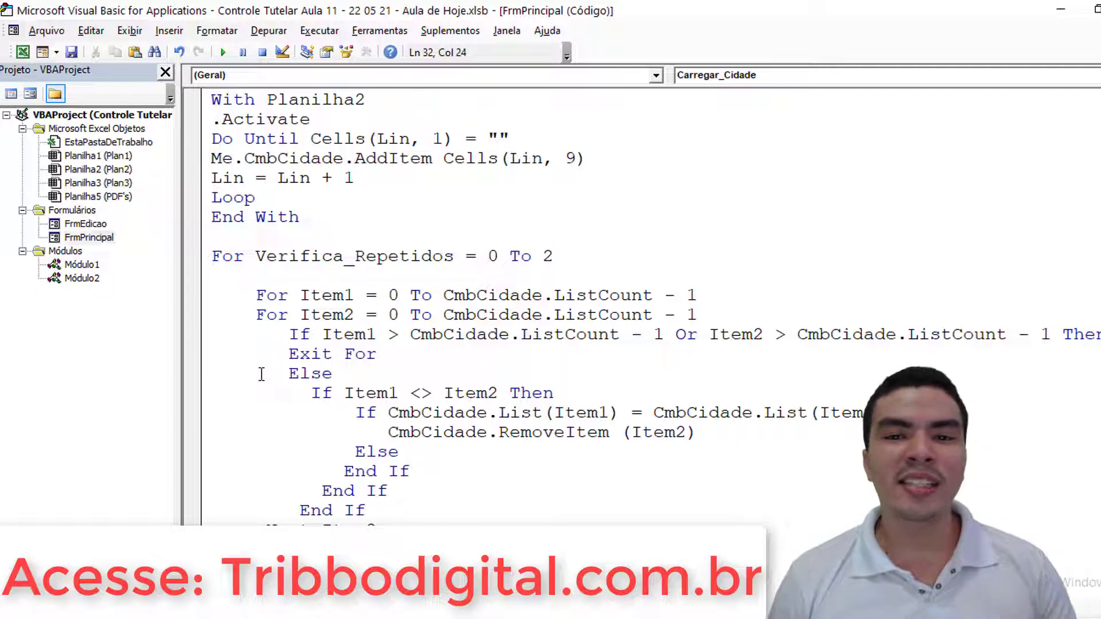
{"action": "scroll", "coordinate": [377, 323], "scroll_direction": "up", "scroll_amount": 1}
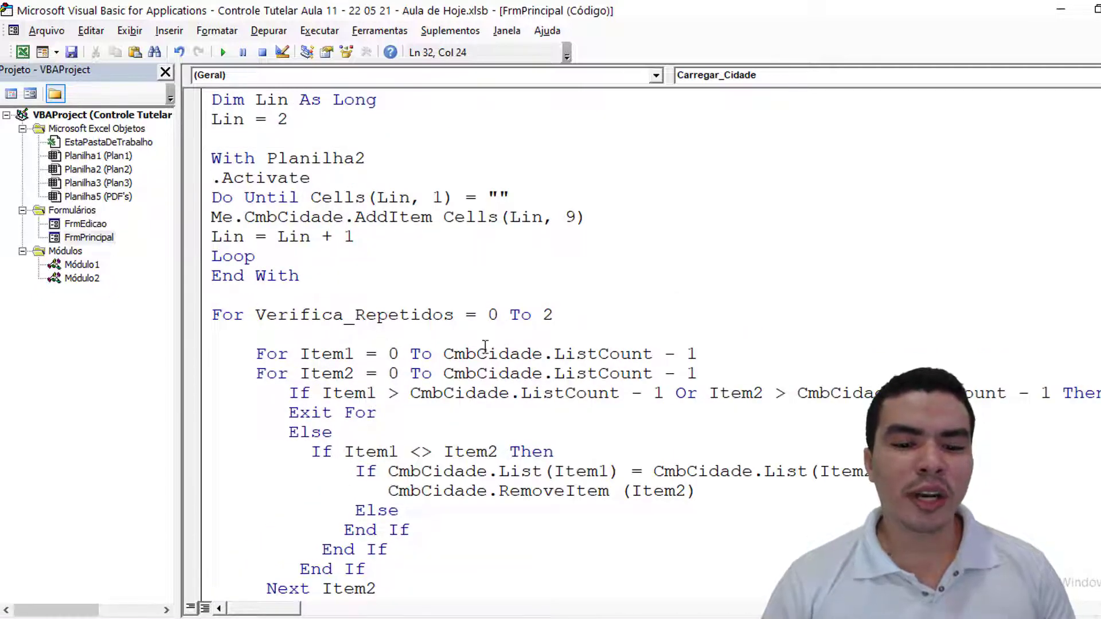
{"action": "scroll", "coordinate": [485, 345], "scroll_direction": "up", "scroll_amount": 1}
Step: Add Verifica_Repetidos, Item1 and Item2 As Long to Carregar_Cidade's Dim Lin As Long line
{"action": "left_click", "coordinate": [389, 155]}
{"action": "type", "text": ", Ver"}
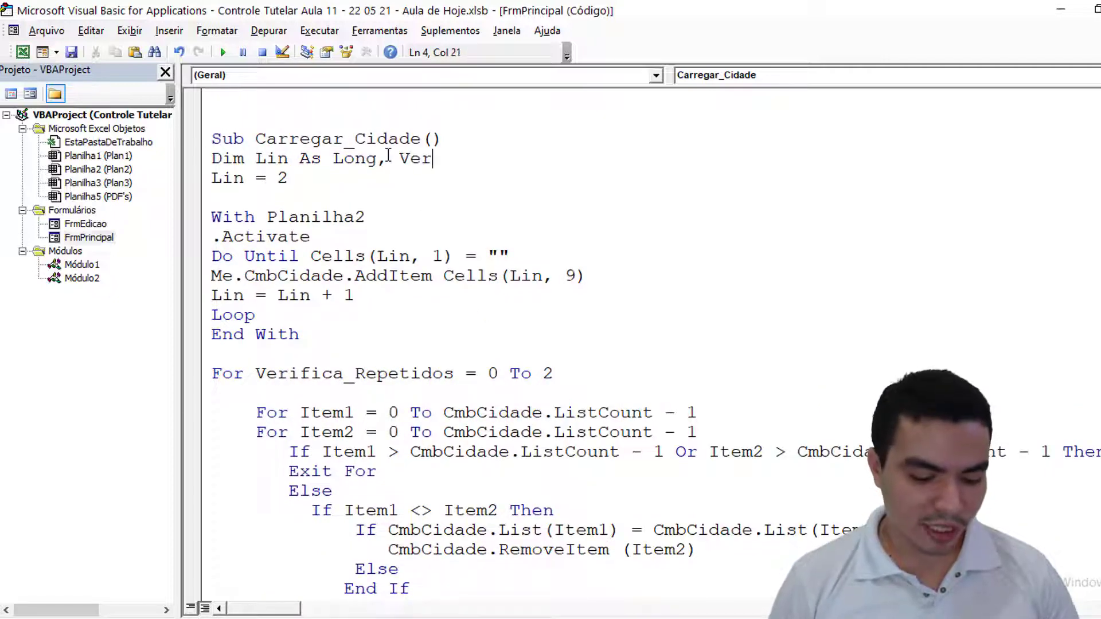
{"action": "type", "text": "ifica"}
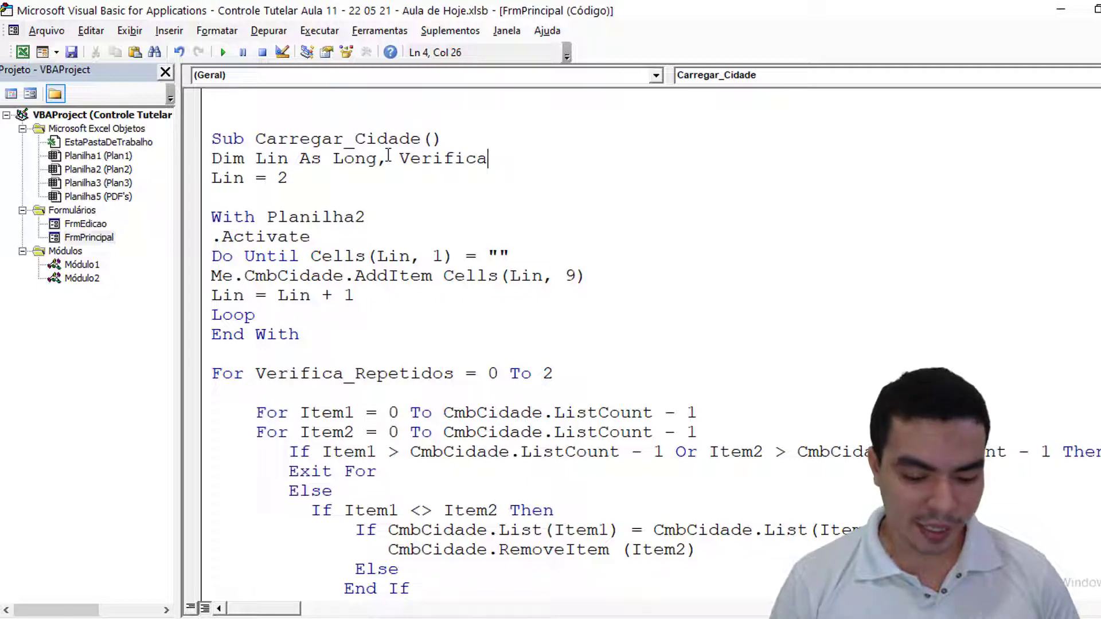
{"action": "type", "text": "_Repetid"}
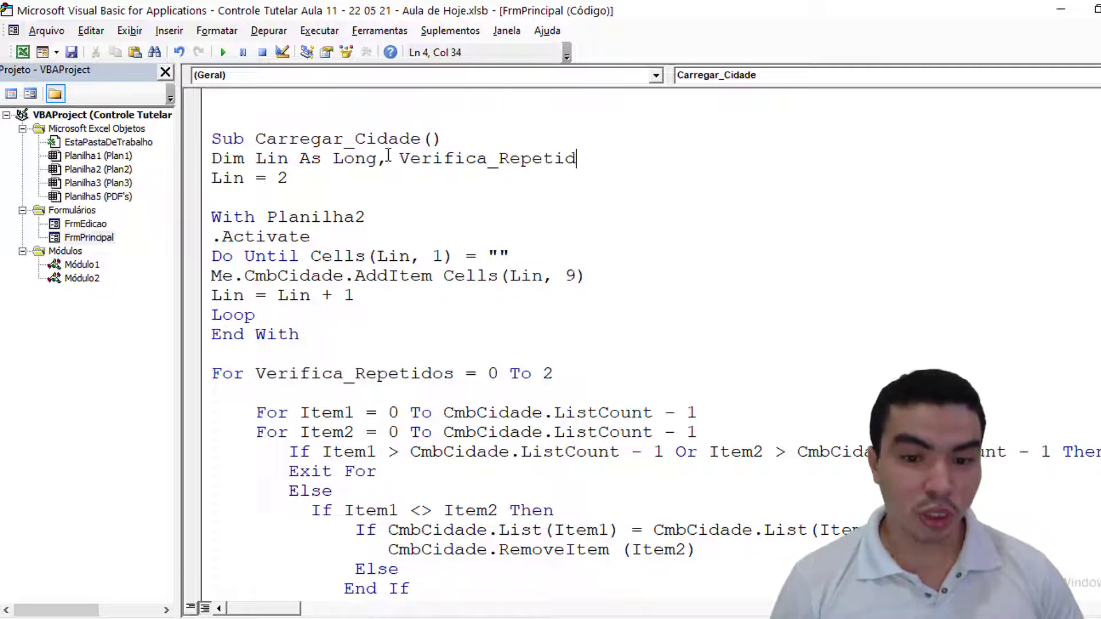
{"action": "type", "text": "os as l"}
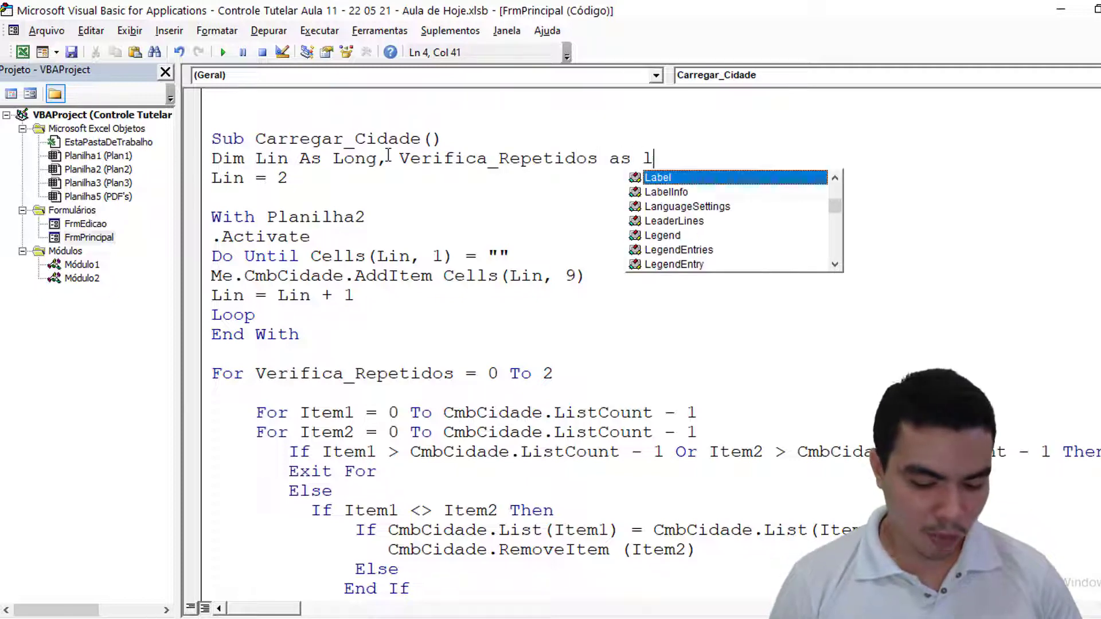
{"action": "type", "text": "ong"}
{"action": "key", "text": "Tab"}
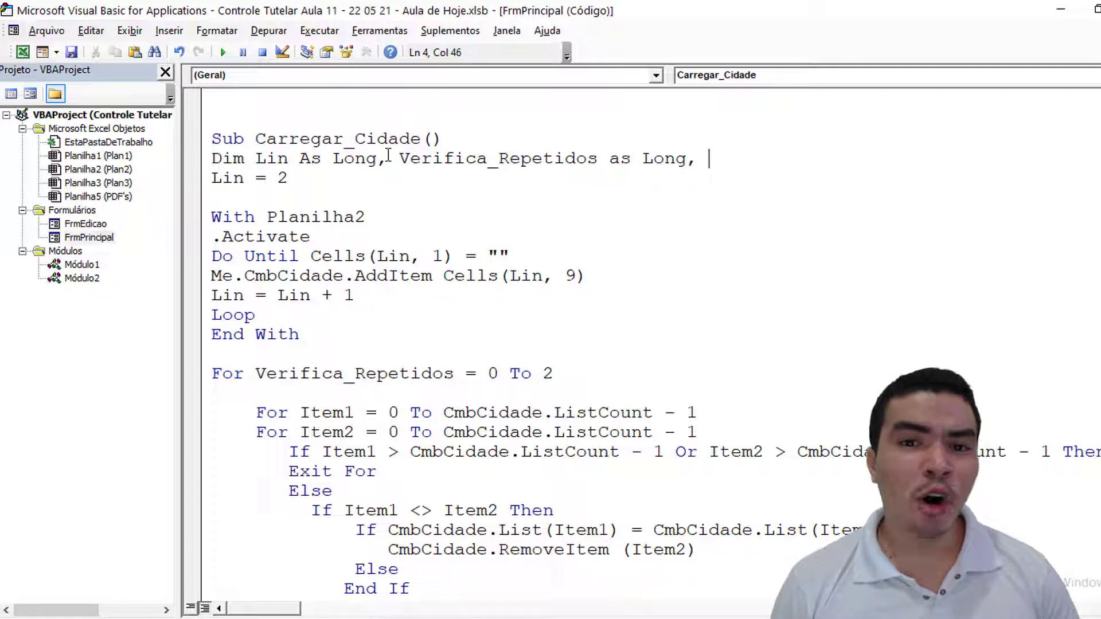
{"action": "type", "text": "It"}
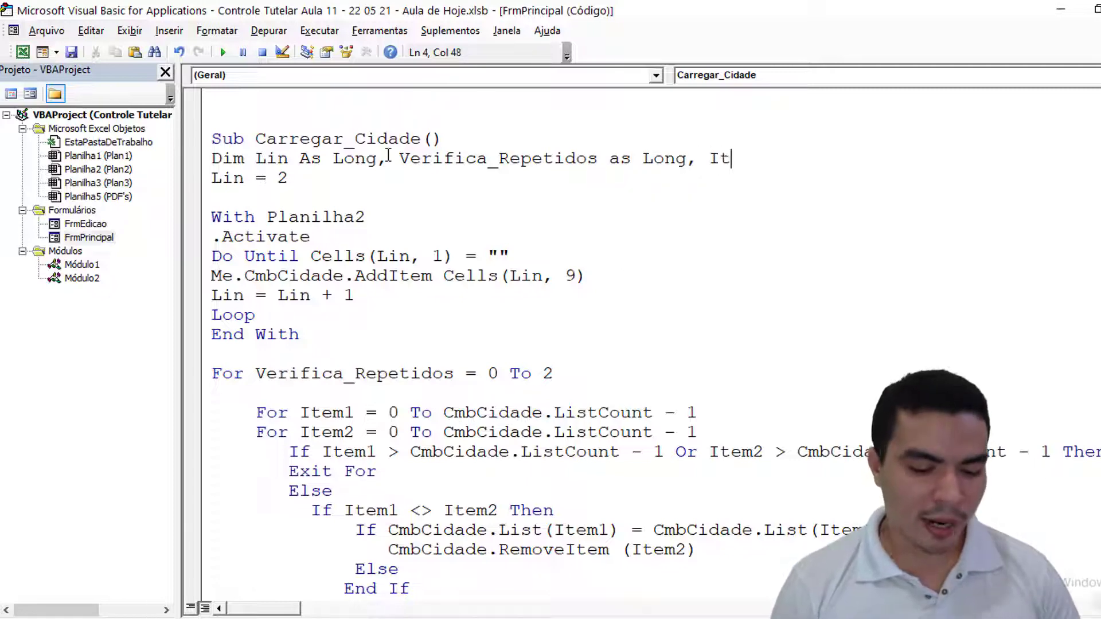
{"action": "type", "text": "em1 as "}
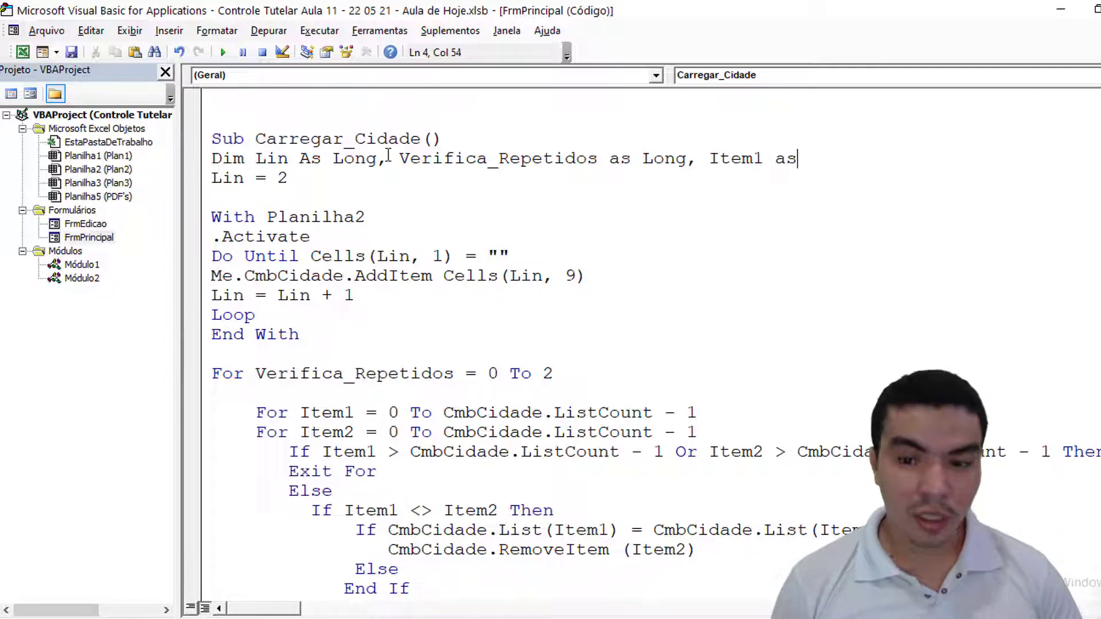
{"action": "type", "text": "long"}
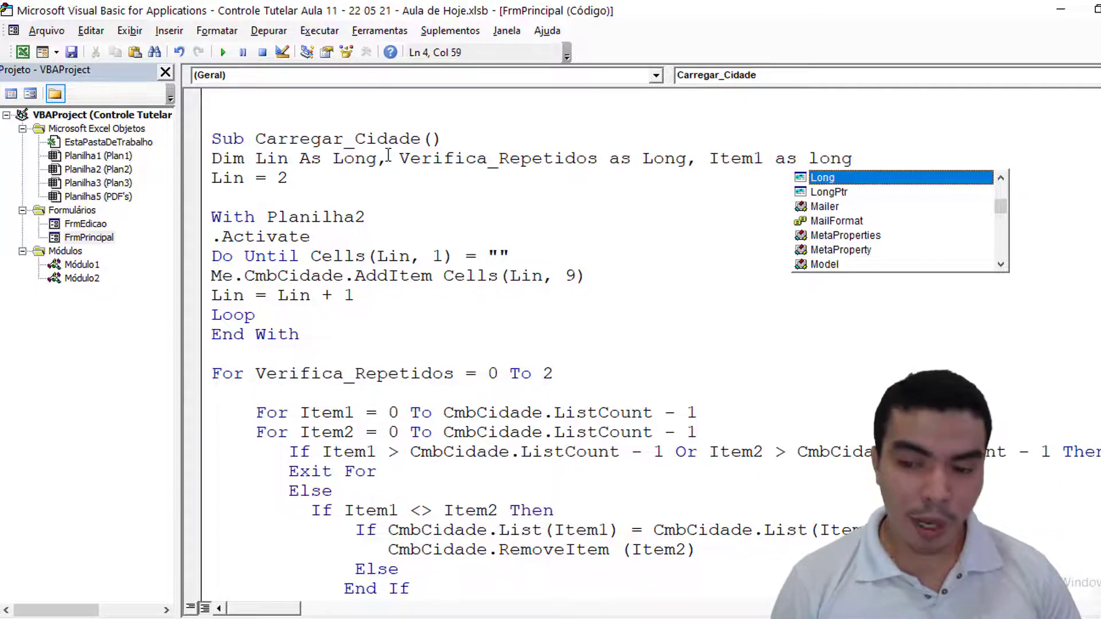
{"action": "type", "text": ", Item2"}
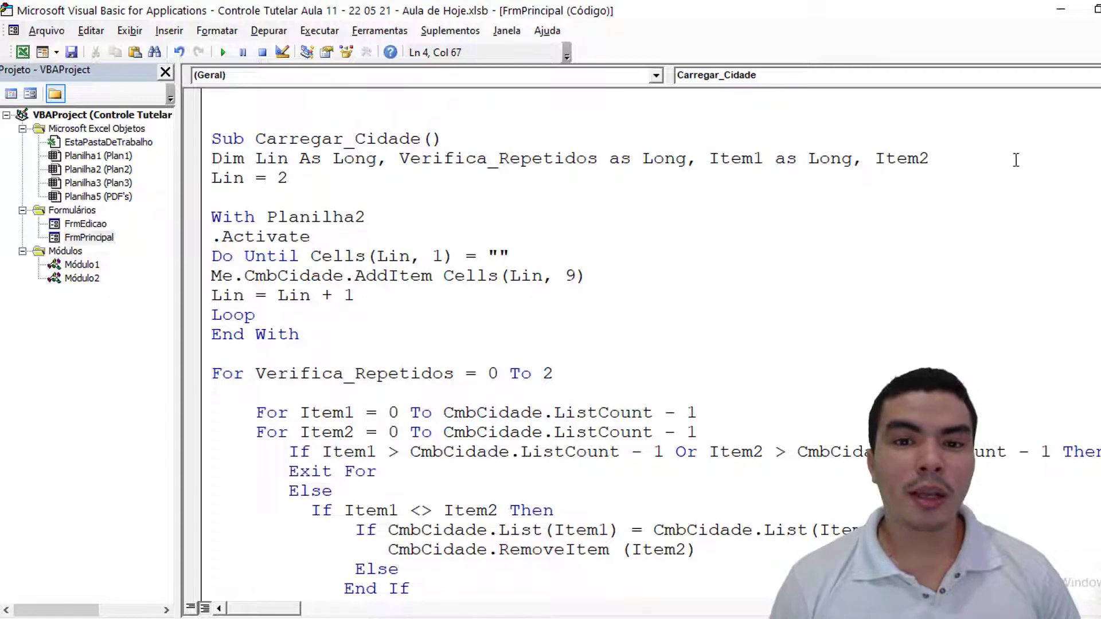
{"action": "type", "text": " as lon"}
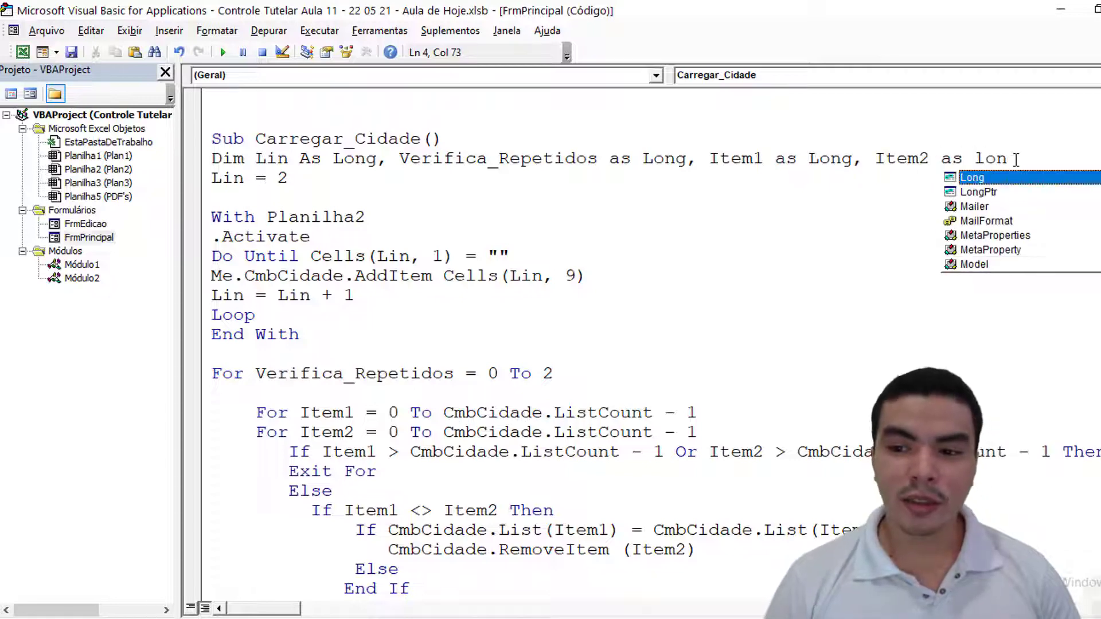
{"action": "left_click", "coordinate": [318, 236]}
{"action": "scroll", "coordinate": [319, 283], "scroll_direction": "down", "scroll_amount": 2}
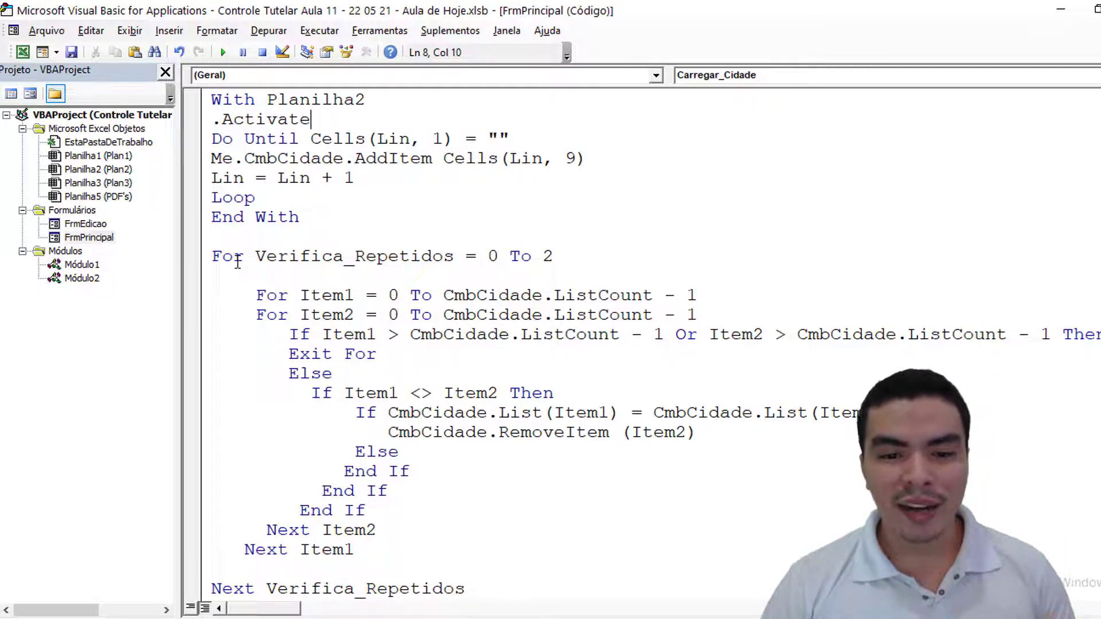
{"action": "left_click", "coordinate": [446, 315]}
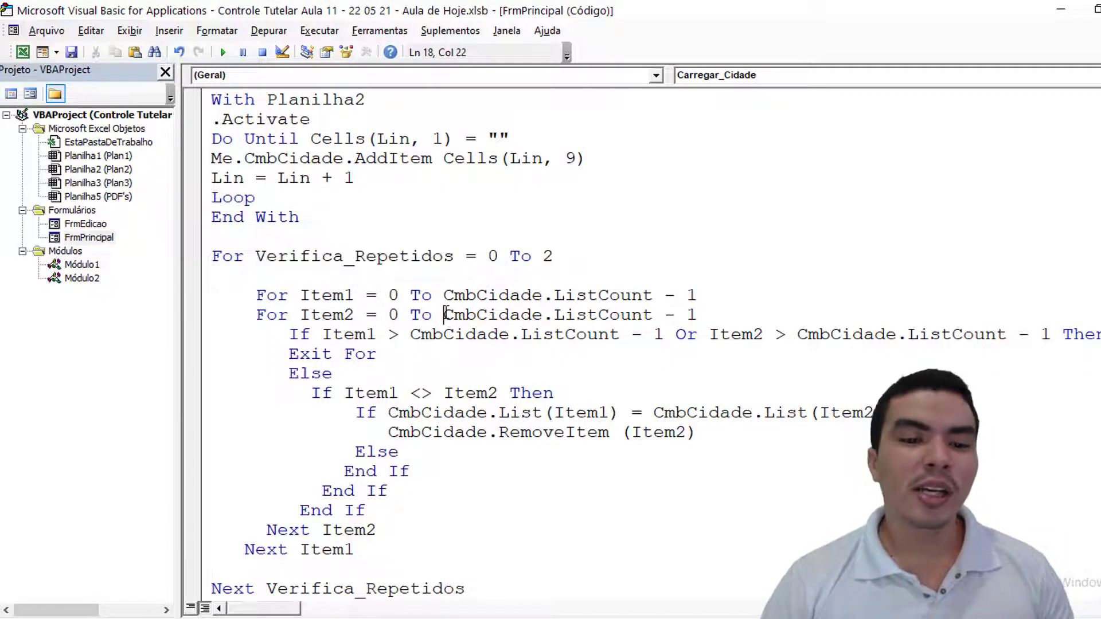
{"action": "left_click_drag", "start_coordinate": [257, 256], "coordinate": [455, 256]}
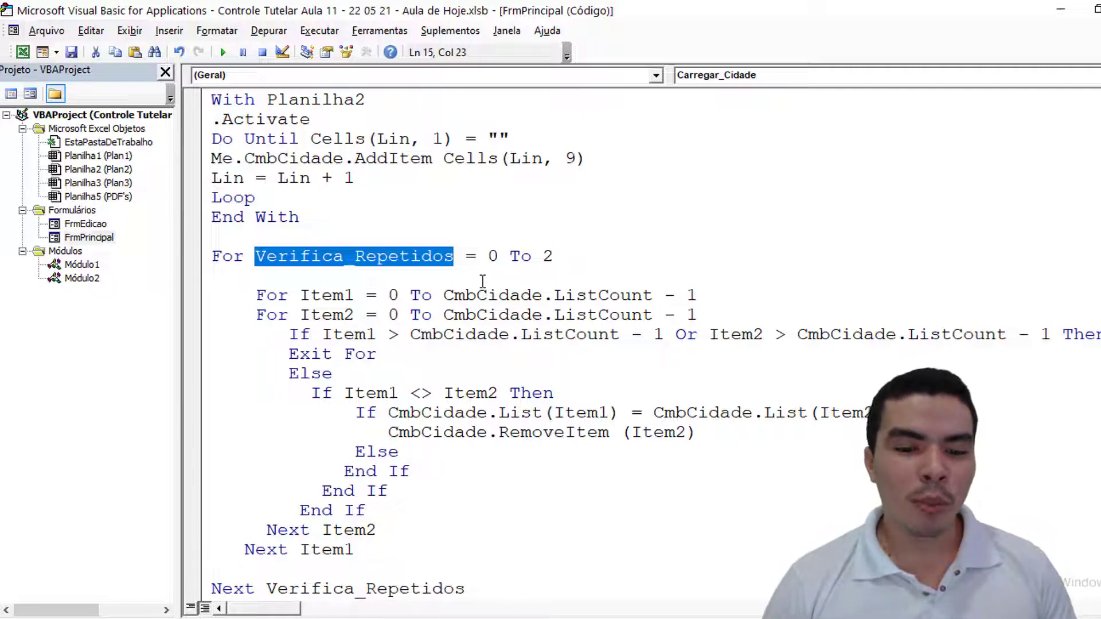
{"action": "left_click_drag", "start_coordinate": [377, 432], "coordinate": [530, 432]}
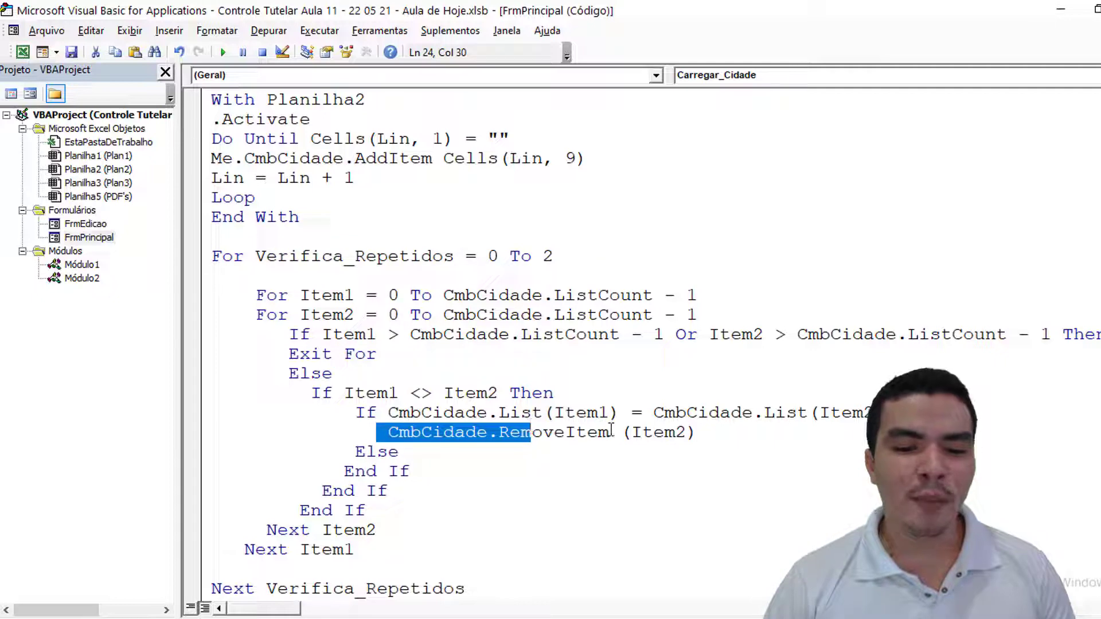
{"action": "left_click_drag", "start_coordinate": [609, 432], "coordinate": [498, 432]}
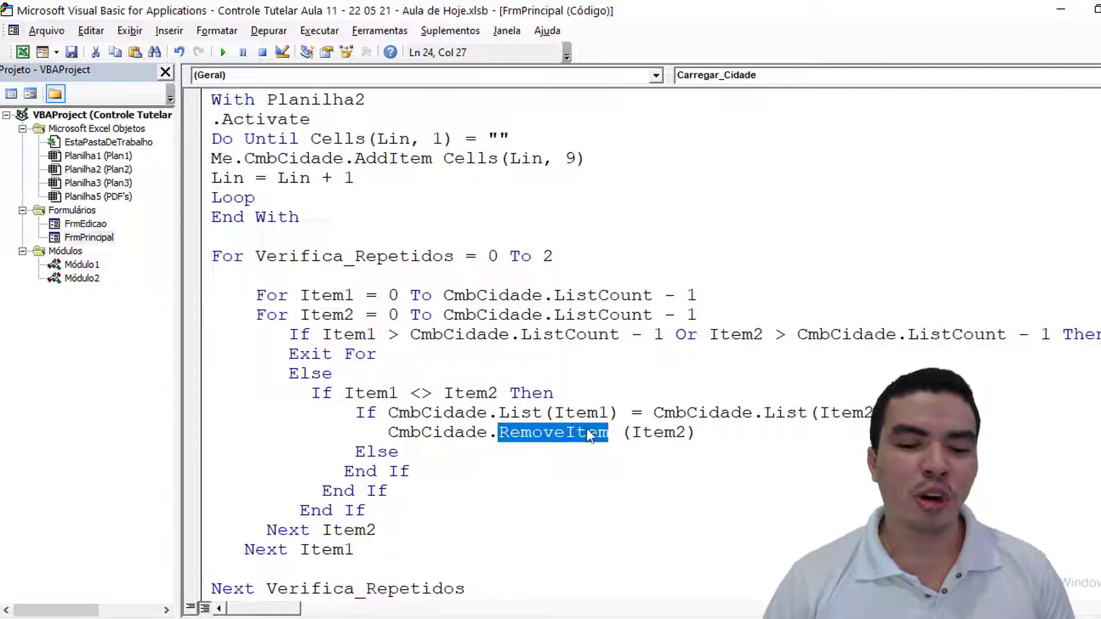
{"action": "left_click_drag", "start_coordinate": [388, 431], "coordinate": [486, 432]}
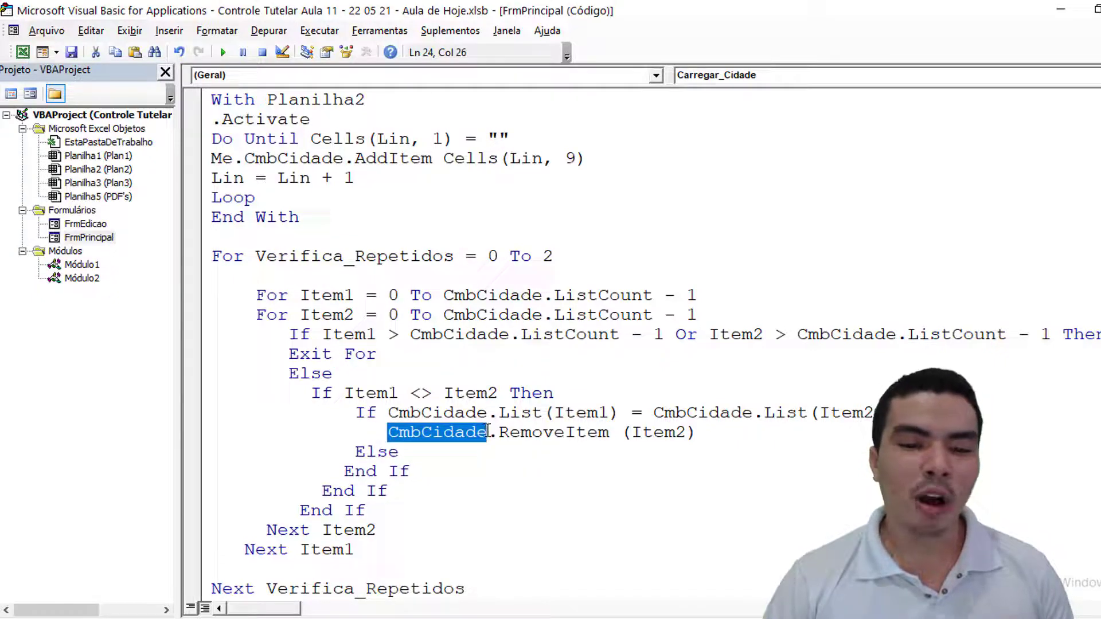
{"action": "left_click", "coordinate": [675, 455]}
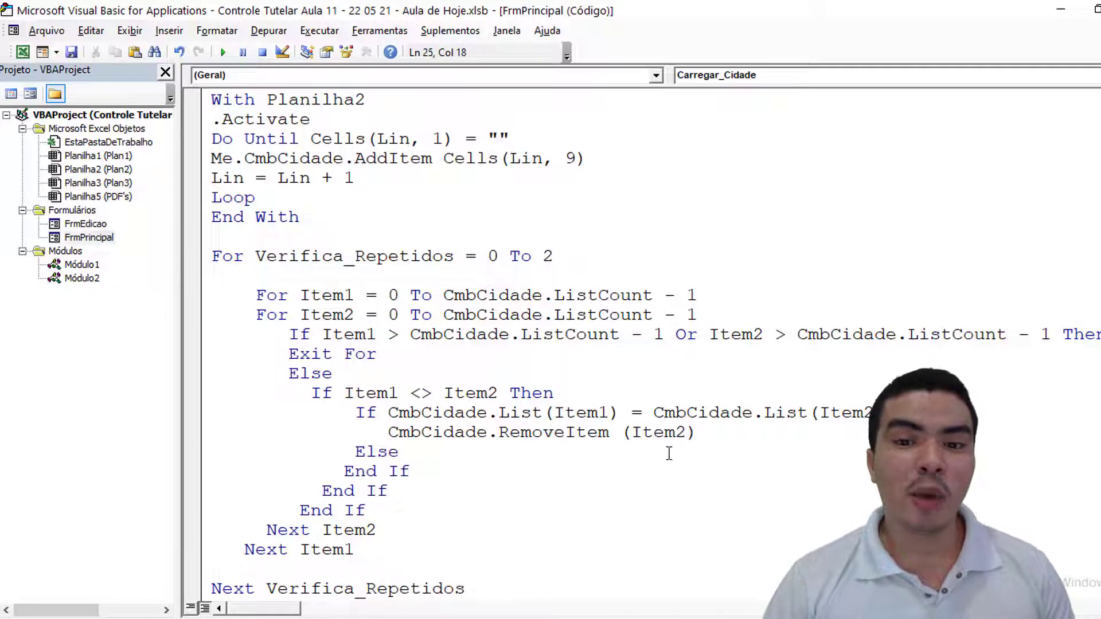
{"action": "left_click_drag", "start_coordinate": [632, 433], "coordinate": [686, 433]}
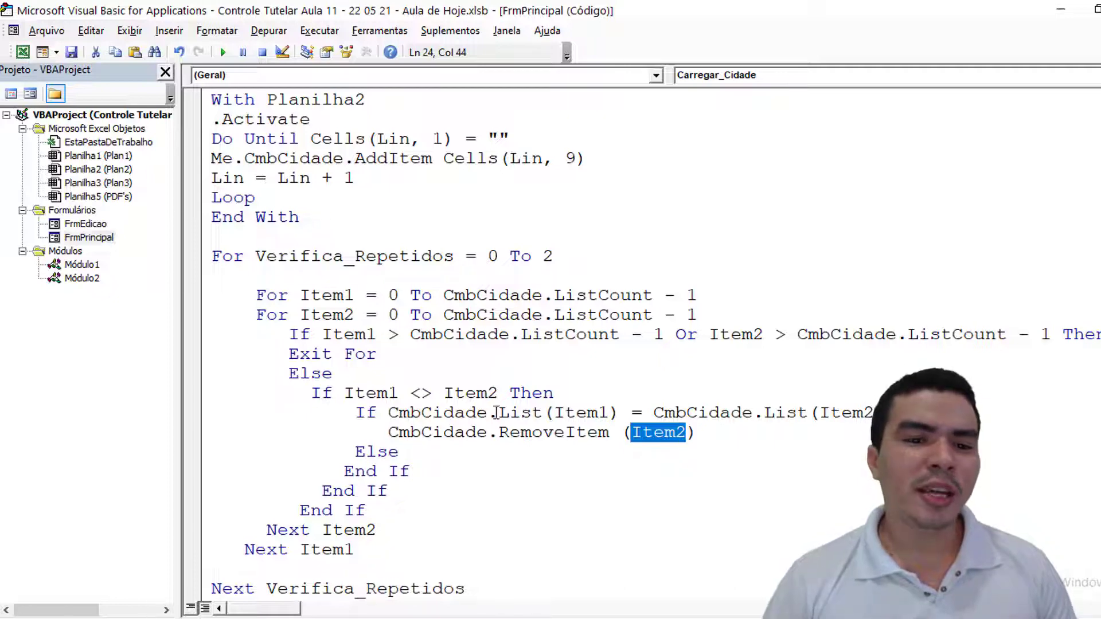
Step: Run the form and check the Cidade list after an empty name search
{"action": "left_click", "coordinate": [223, 53]}
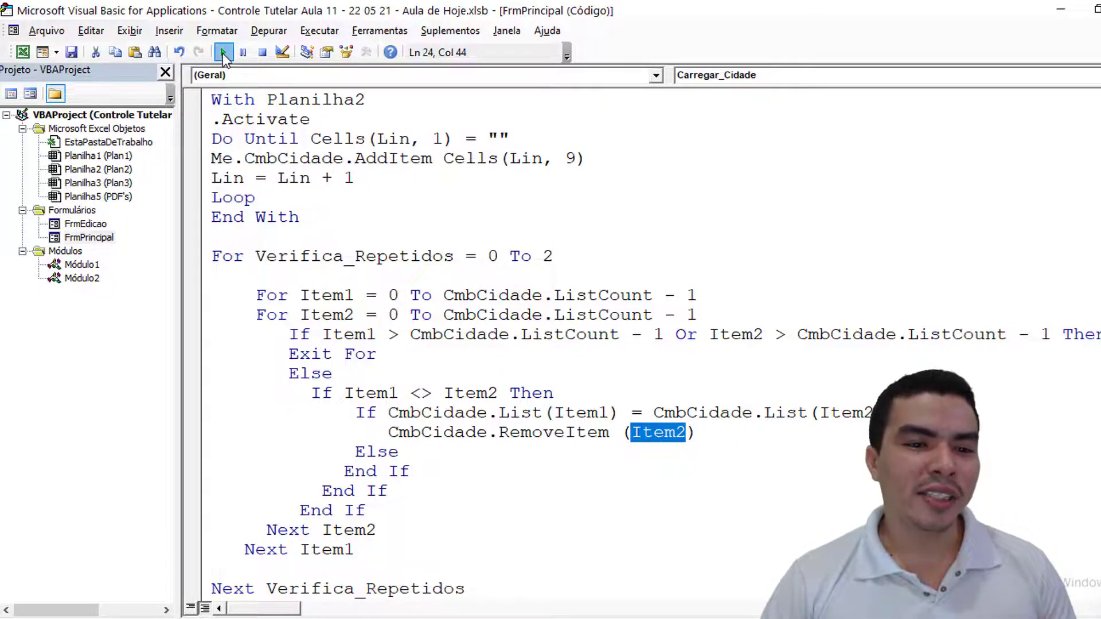
{"action": "left_click", "coordinate": [589, 205]}
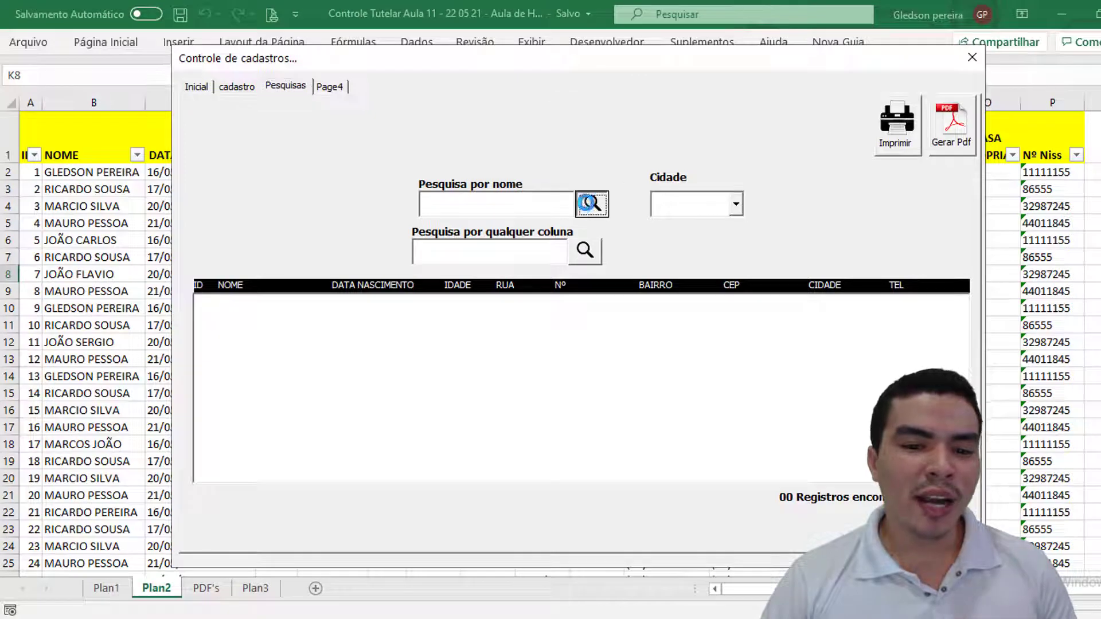
{"action": "left_click", "coordinate": [737, 211]}
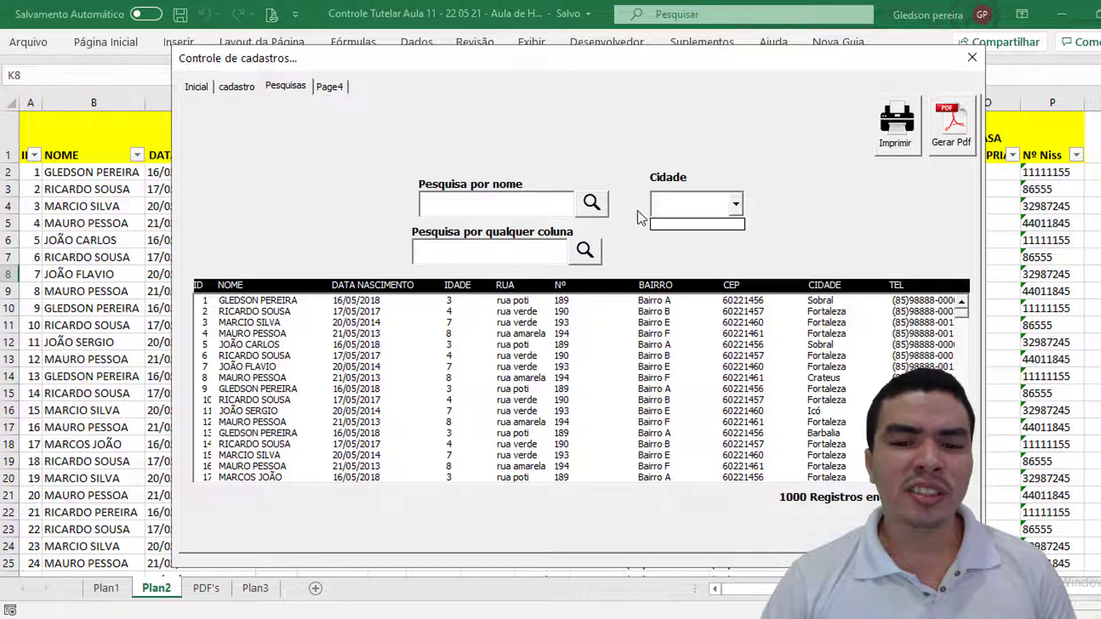
{"action": "left_click", "coordinate": [539, 218]}
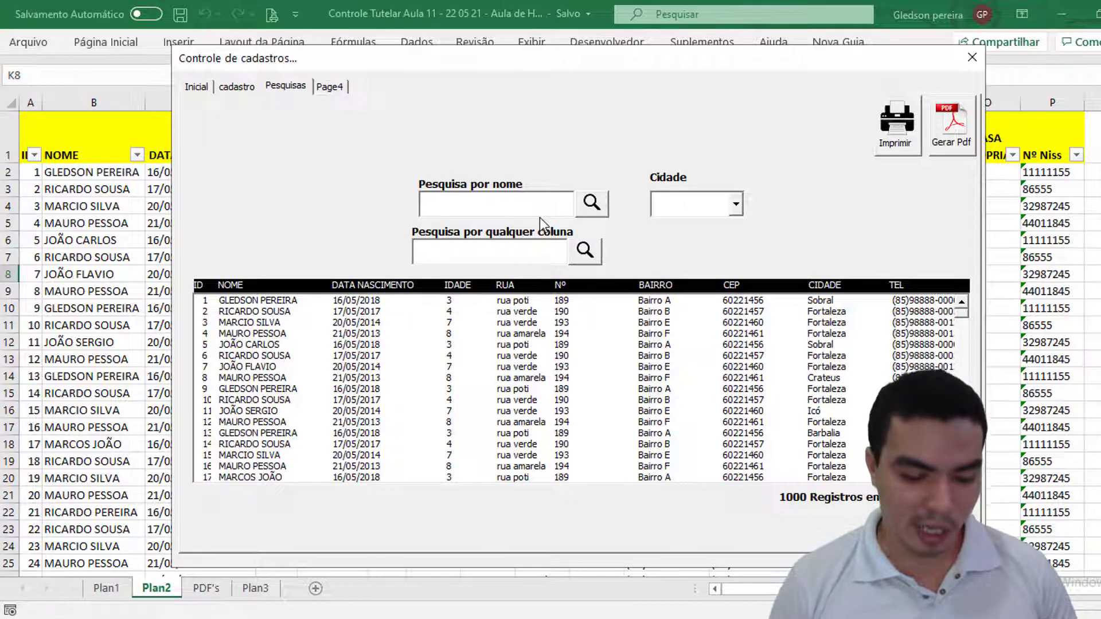
Step: Search names for GLE and inspect the resulting Cidade list
{"action": "type", "text": "GLE"}
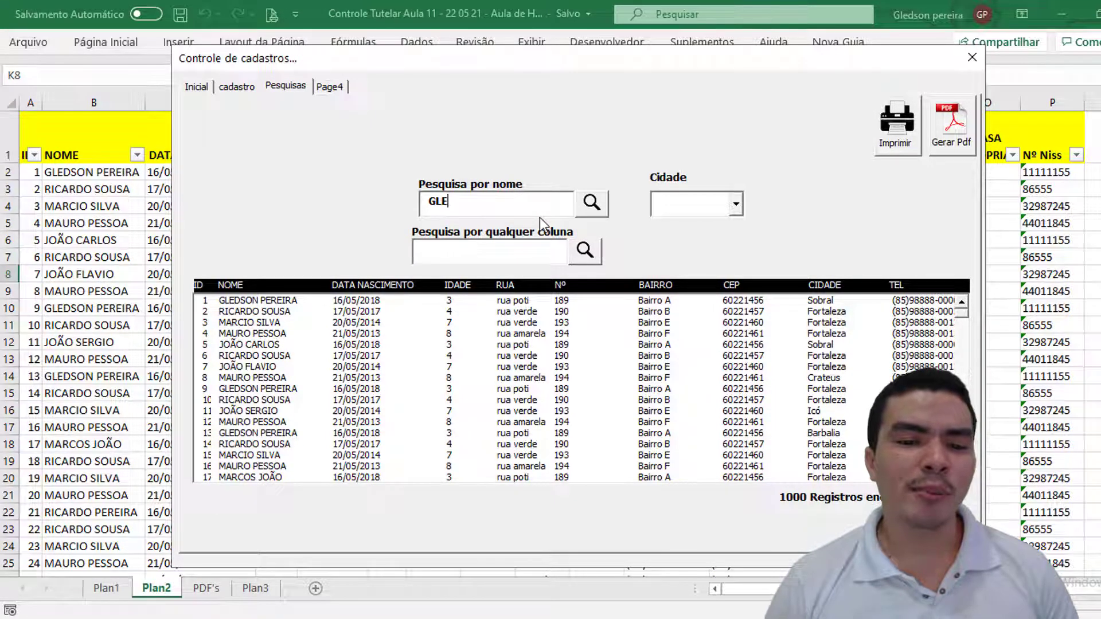
{"action": "left_click", "coordinate": [591, 203]}
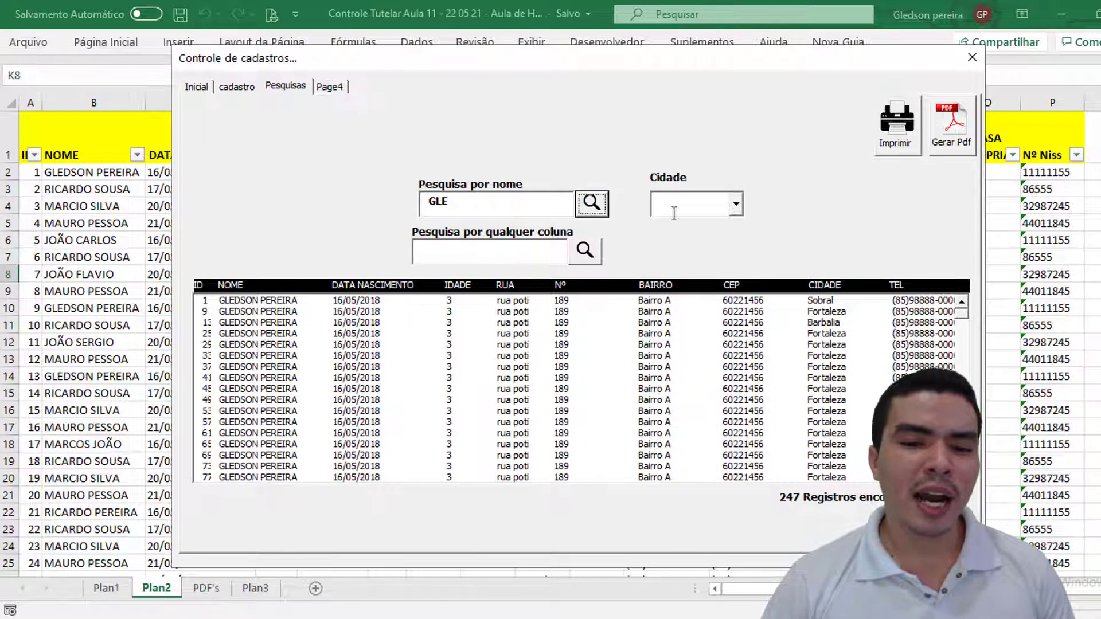
{"action": "left_click", "coordinate": [737, 208]}
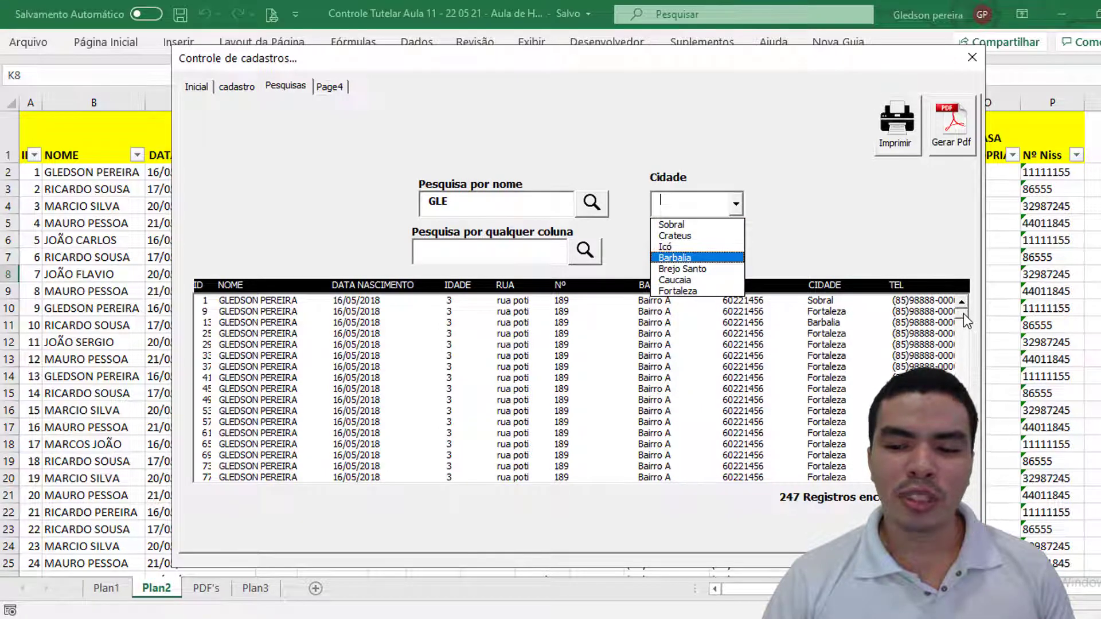
{"action": "scroll", "coordinate": [963, 314], "scroll_direction": "down", "scroll_amount": 2}
{"action": "left_click_drag", "start_coordinate": [964, 318], "coordinate": [966, 350]}
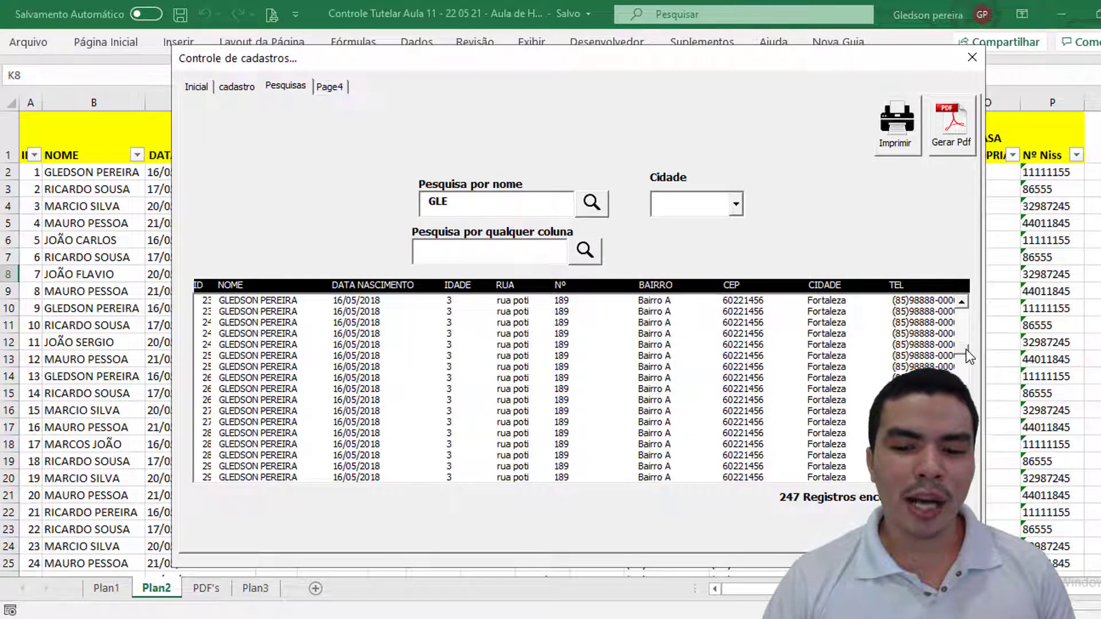
Step: Replace the search text with JO, search, and open the Cidade list
{"action": "left_click_drag", "start_coordinate": [453, 201], "coordinate": [416, 205]}
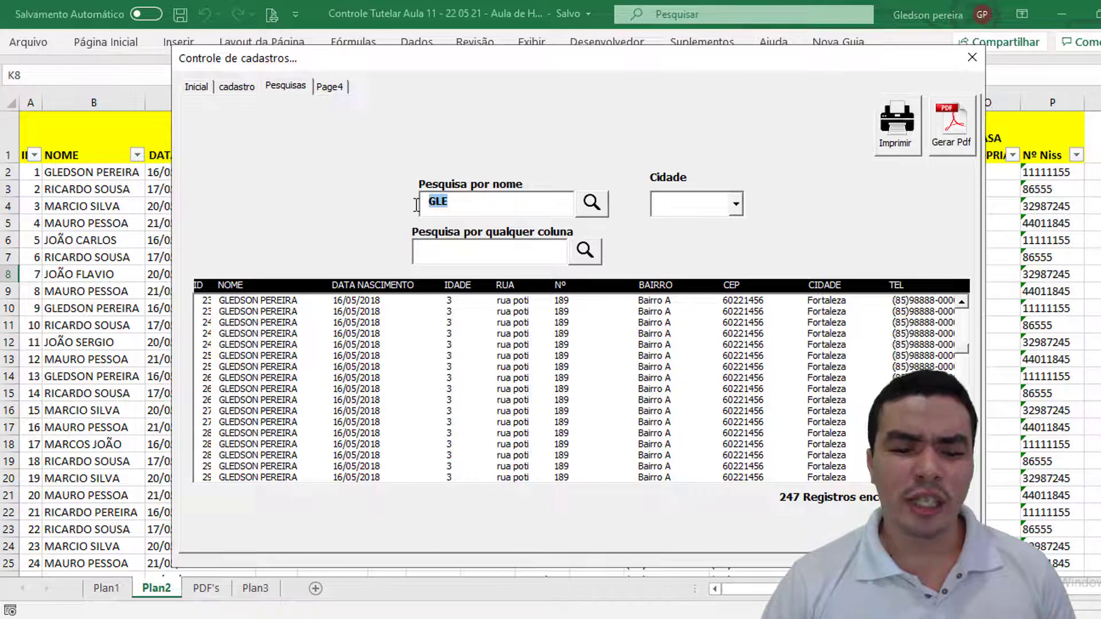
{"action": "type", "text": "JO"}
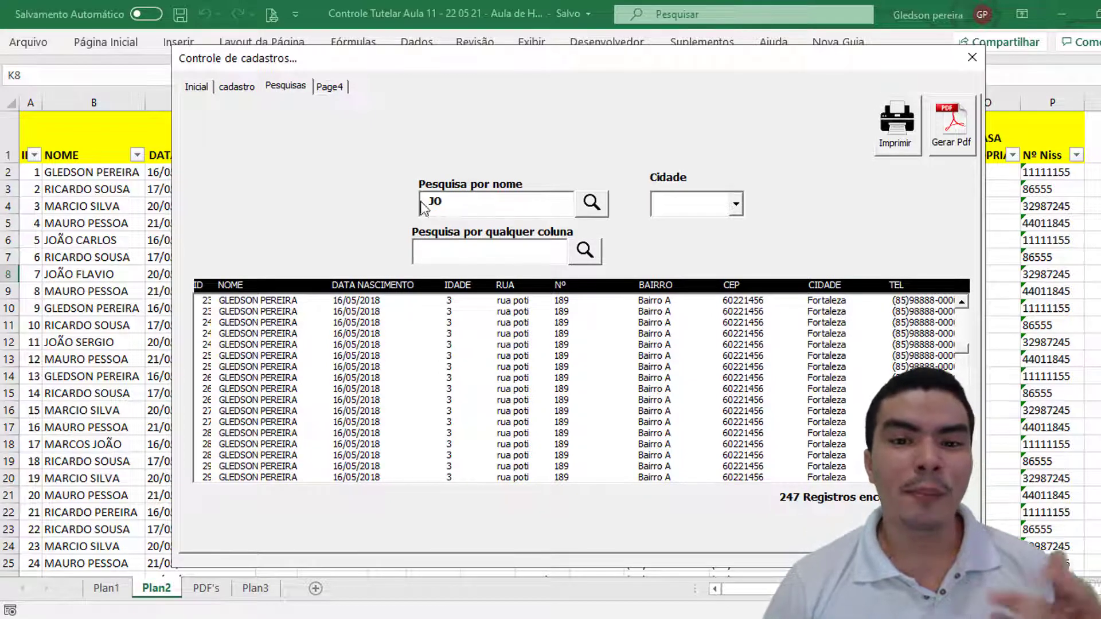
{"action": "left_click", "coordinate": [590, 204]}
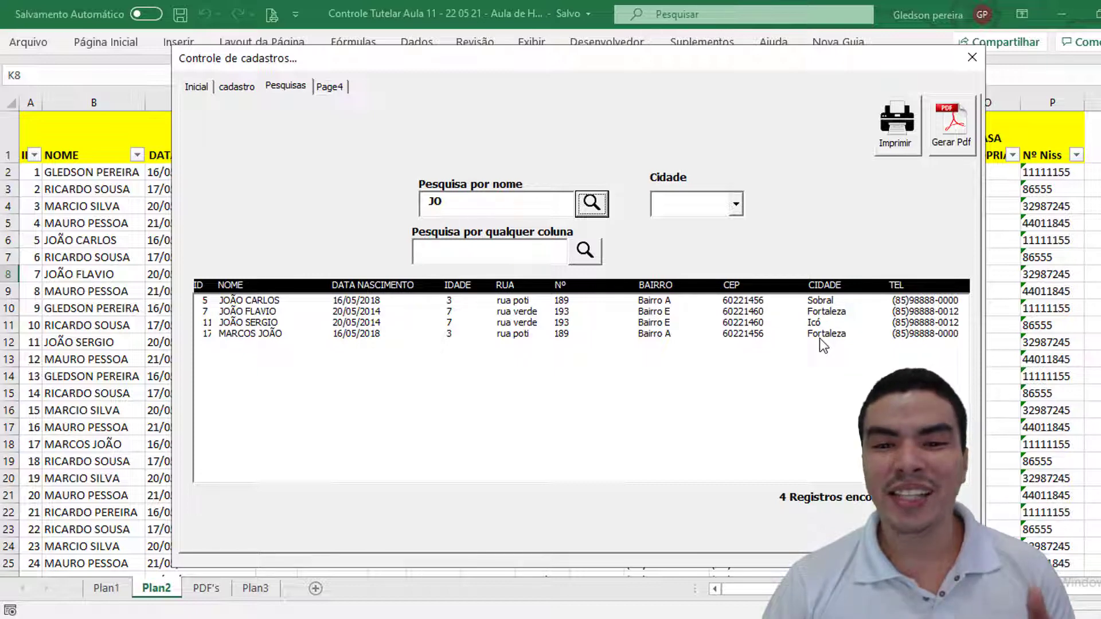
{"action": "left_click", "coordinate": [737, 206]}
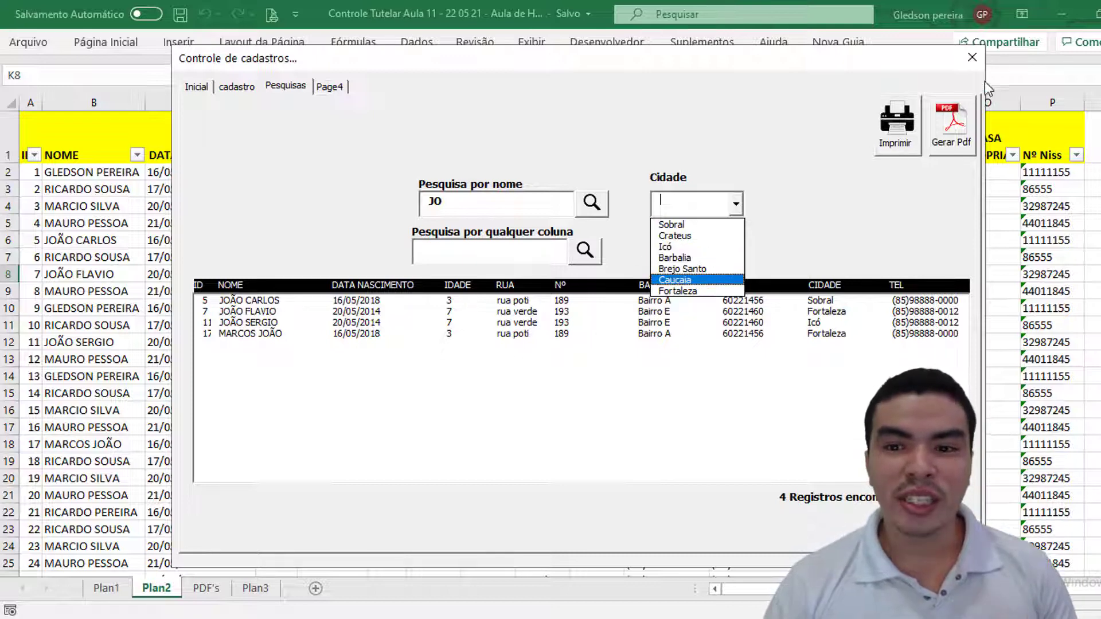
Step: Close the running form and jump to the Carregar_Cidade definition via Definição
{"action": "left_click", "coordinate": [972, 58]}
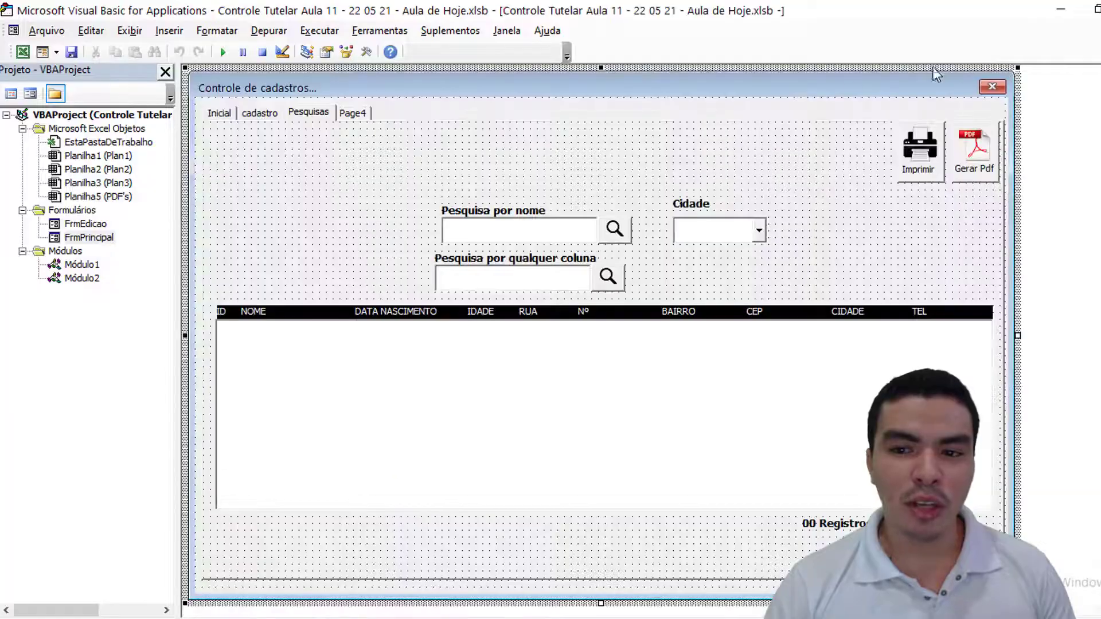
{"action": "double_click", "coordinate": [613, 232]}
{"action": "left_click_drag", "start_coordinate": [445, 195], "coordinate": [275, 200]}
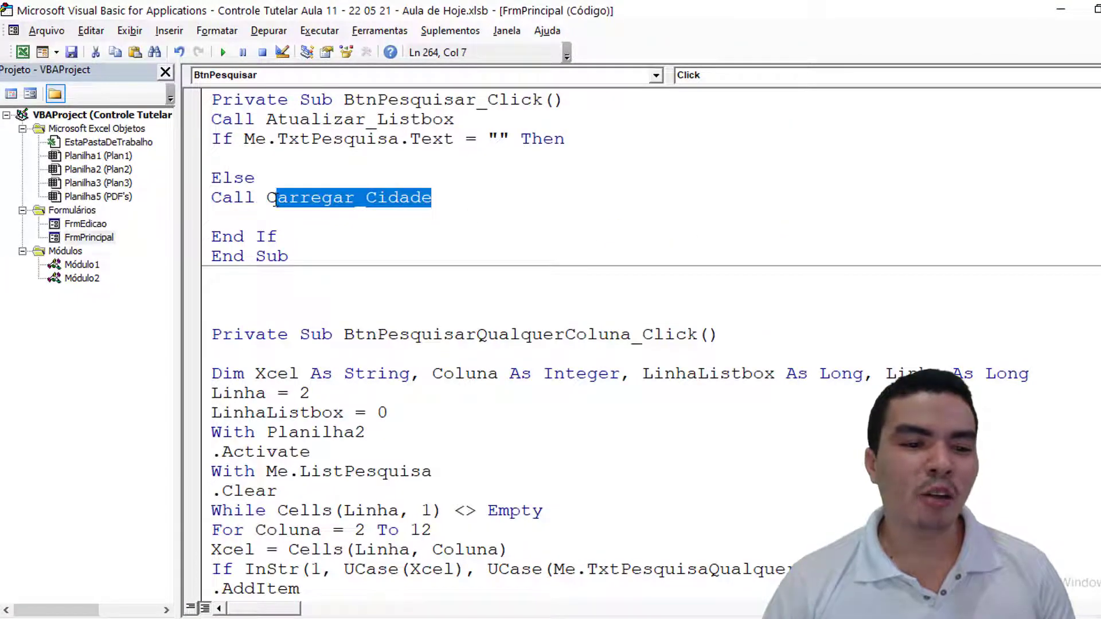
{"action": "right_click", "coordinate": [282, 198]}
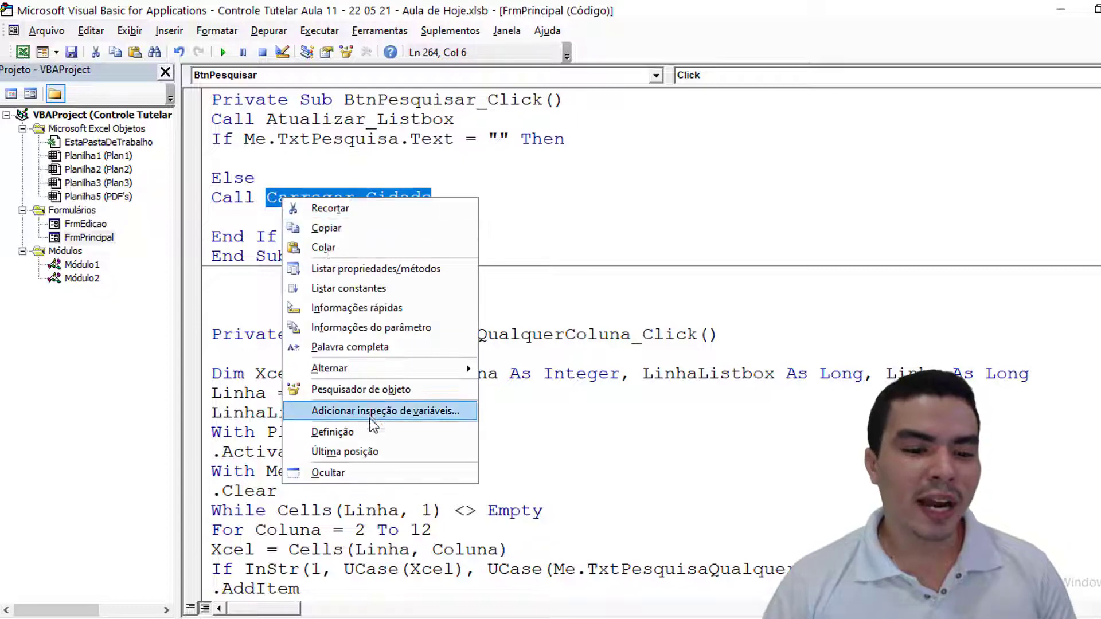
{"action": "left_click", "coordinate": [370, 428]}
Step: Highlight the Do Until loop that loads the cities in Carregar_Cidade
{"action": "scroll", "coordinate": [371, 404], "scroll_direction": "down", "scroll_amount": 3}
{"action": "scroll", "coordinate": [370, 405], "scroll_direction": "up", "scroll_amount": 3}
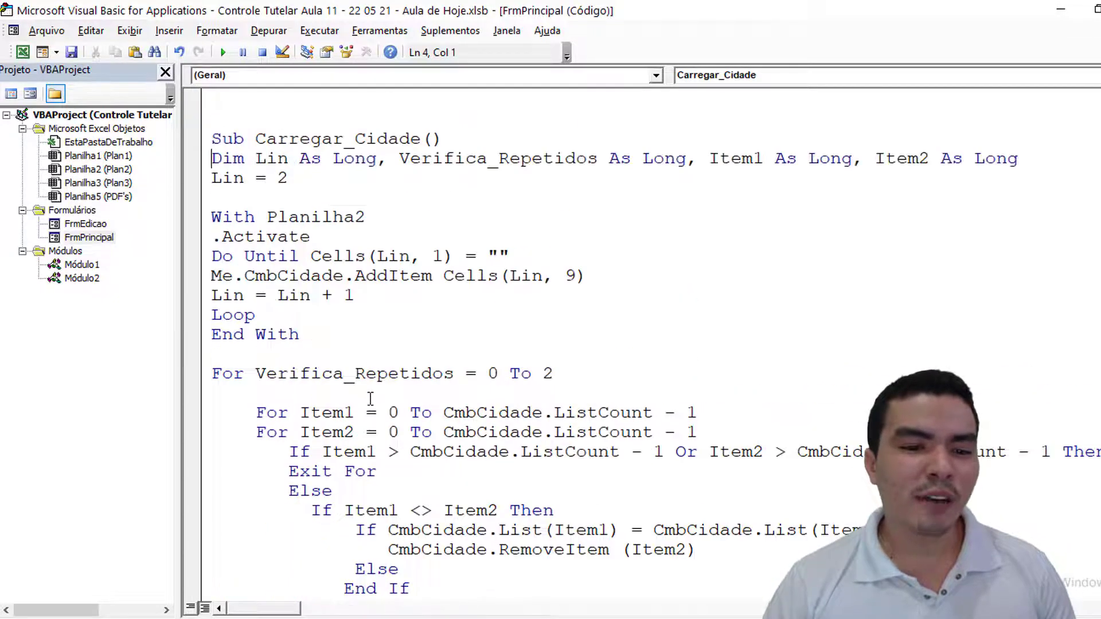
{"action": "left_click", "coordinate": [312, 297]}
{"action": "left_click_drag", "start_coordinate": [212, 255], "coordinate": [298, 255]}
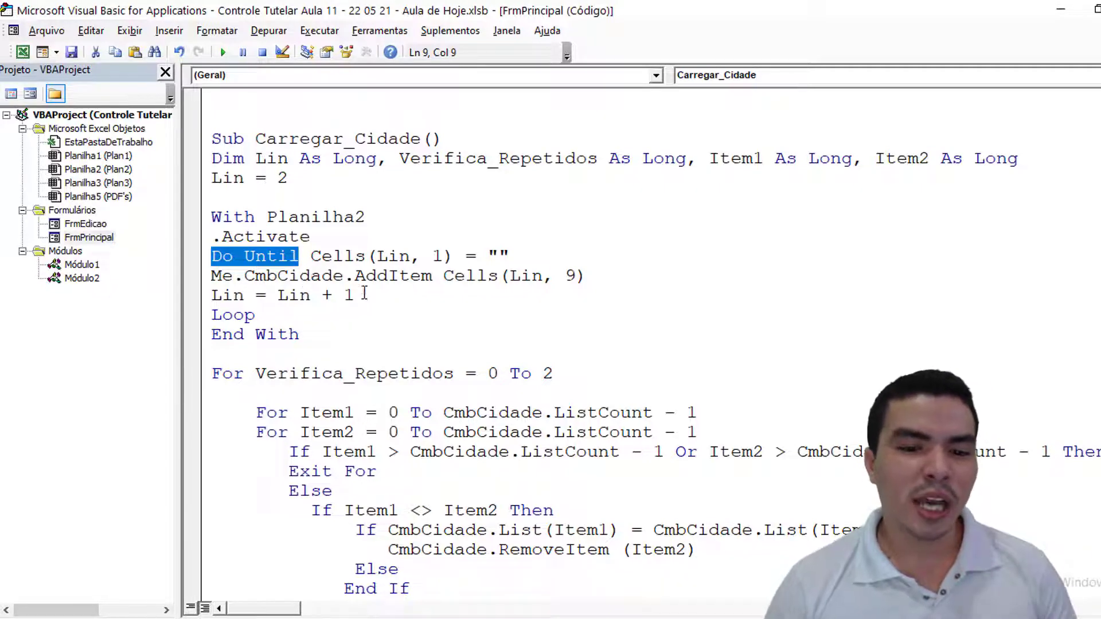
Step: Insert 'If InStr(1, Cells(Lin, 2), Me.TxtPesquisa.Text) > 0 Then' below Do Until, above AddItem
{"action": "left_click", "coordinate": [539, 261]}
{"action": "key", "text": "Return"}
{"action": "type", "text": "if"}
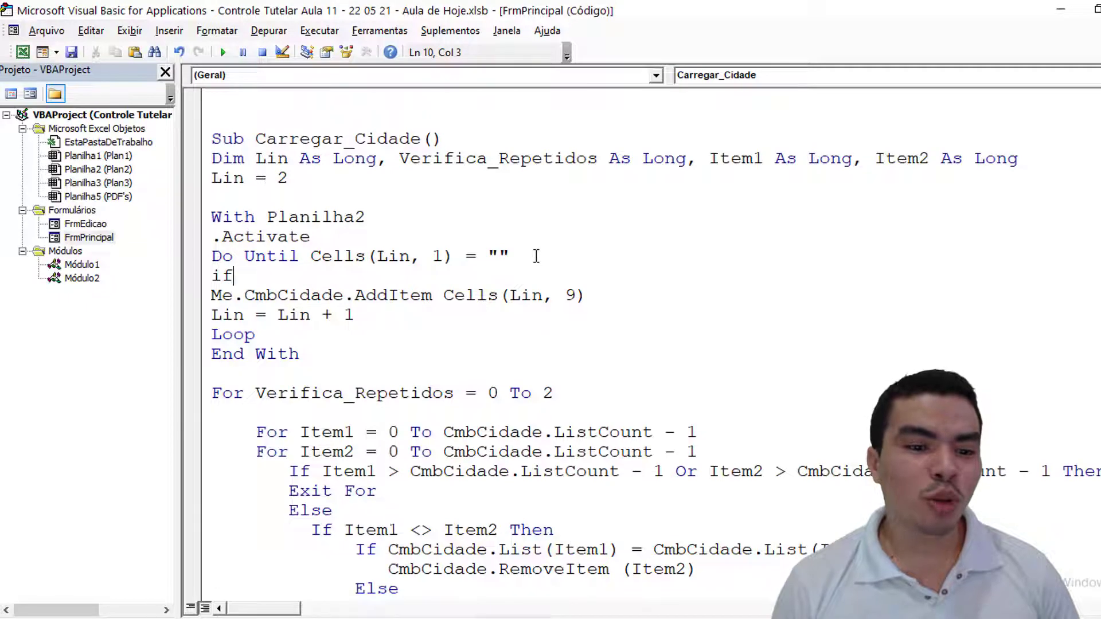
{"action": "type", "text": " ins"}
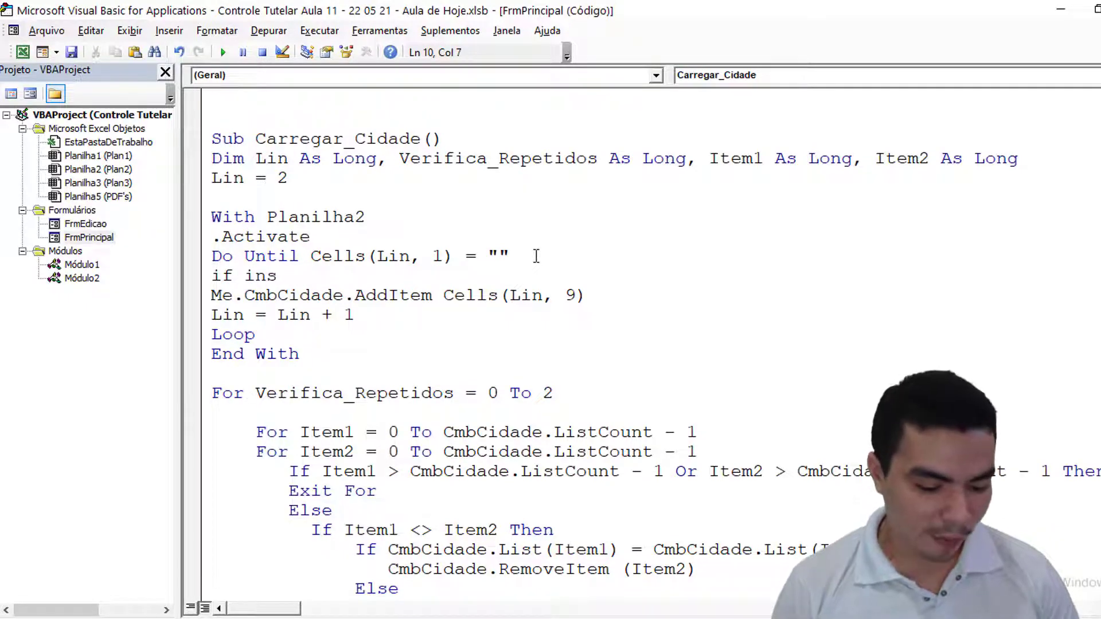
{"action": "type", "text": "tr("}
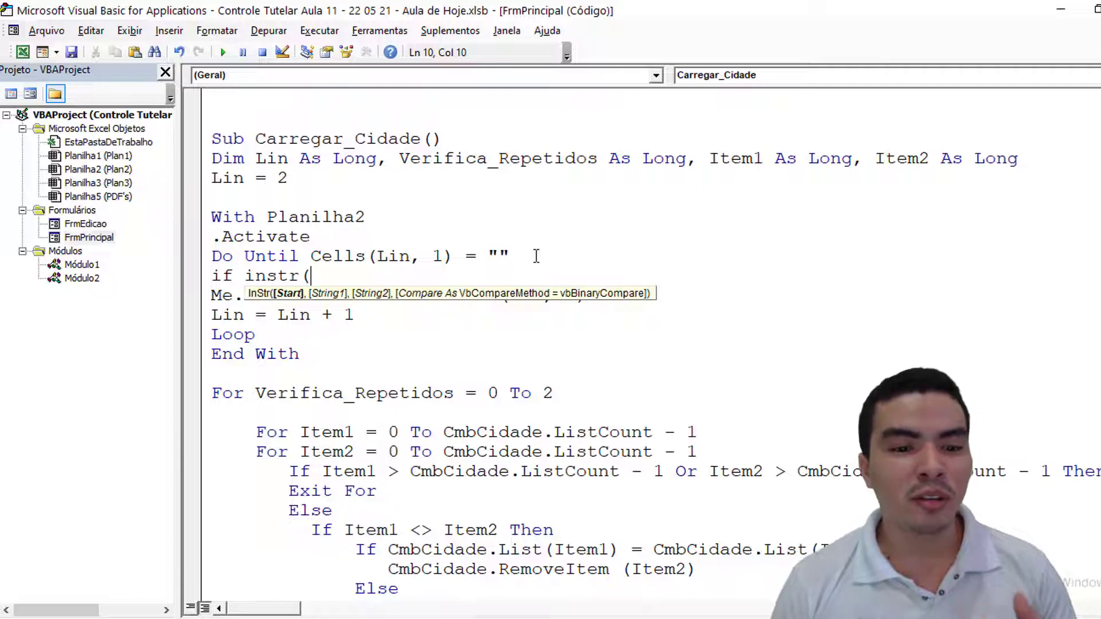
{"action": "type", "text": "1"}
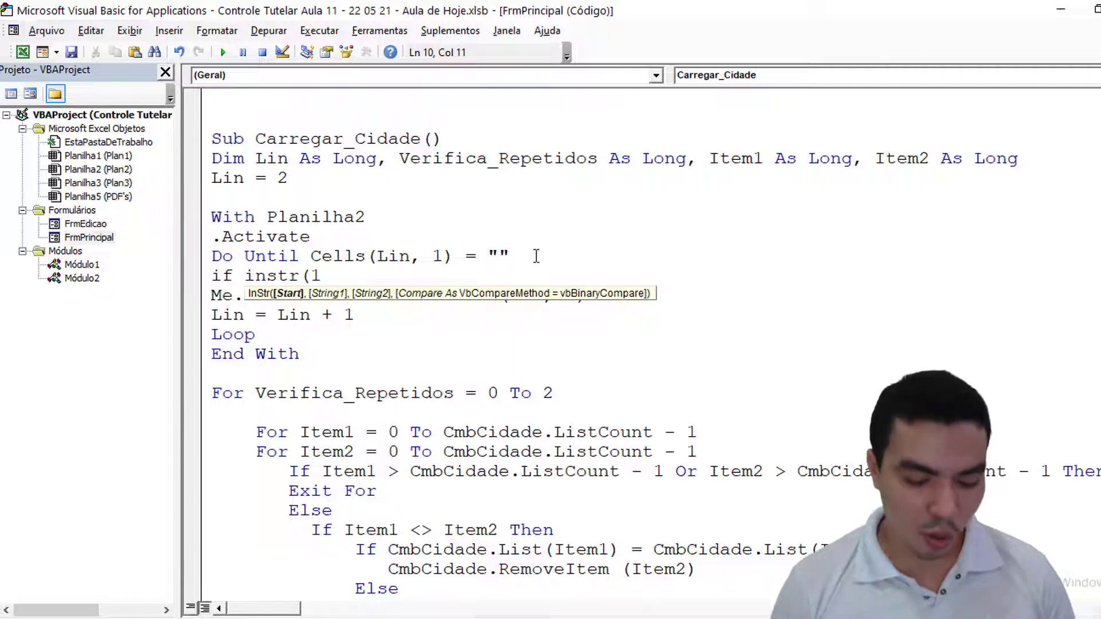
{"action": "type", "text": ","}
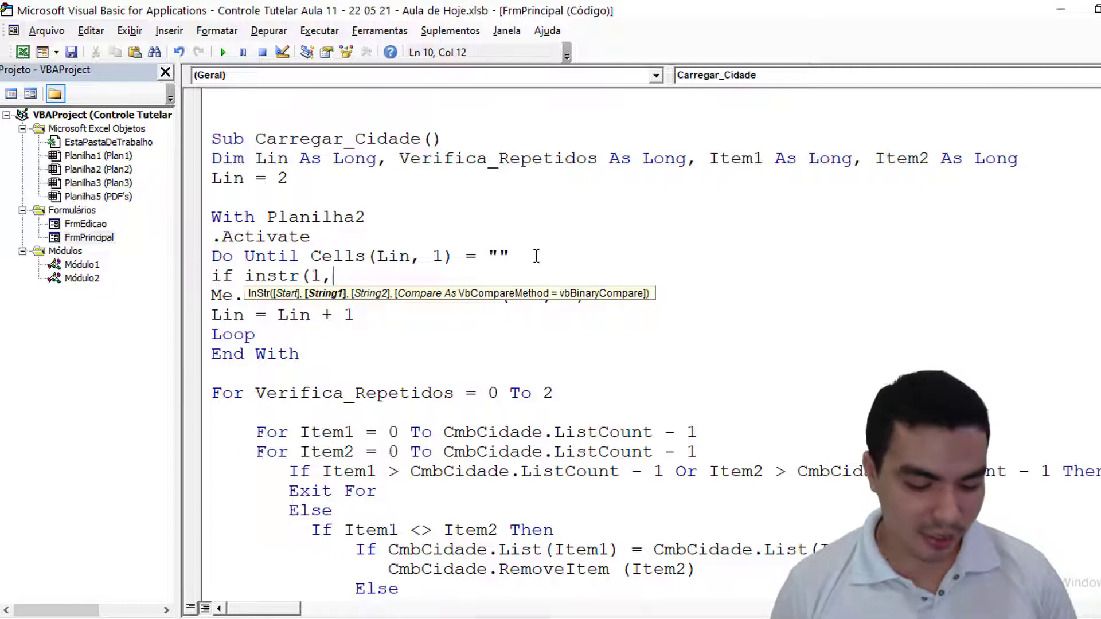
{"action": "type", "text": "cells("}
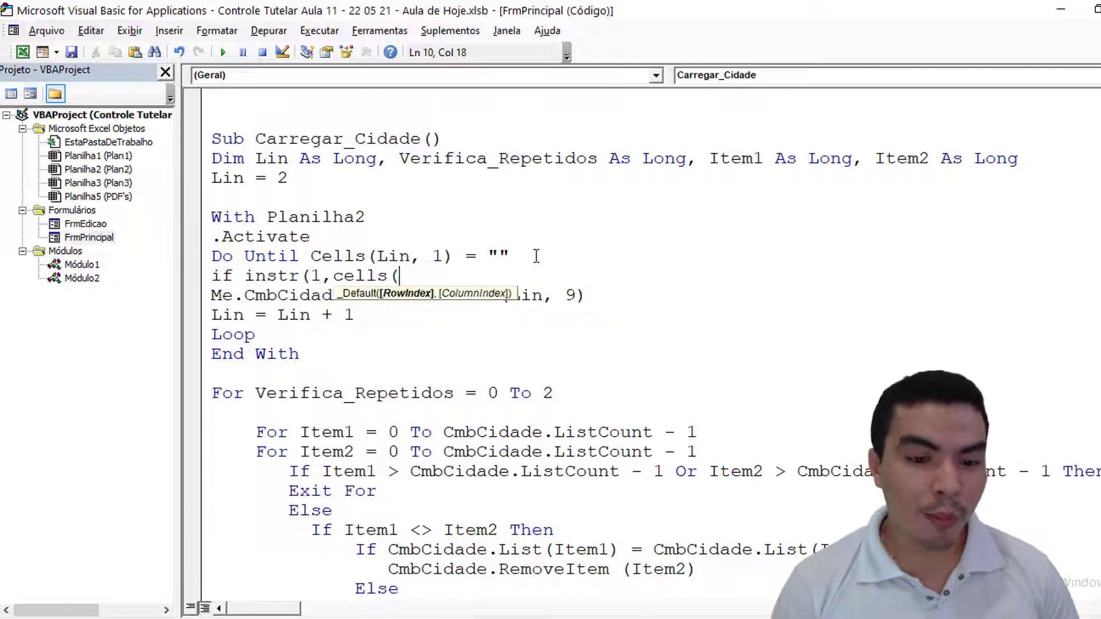
{"action": "type", "text": "lin"}
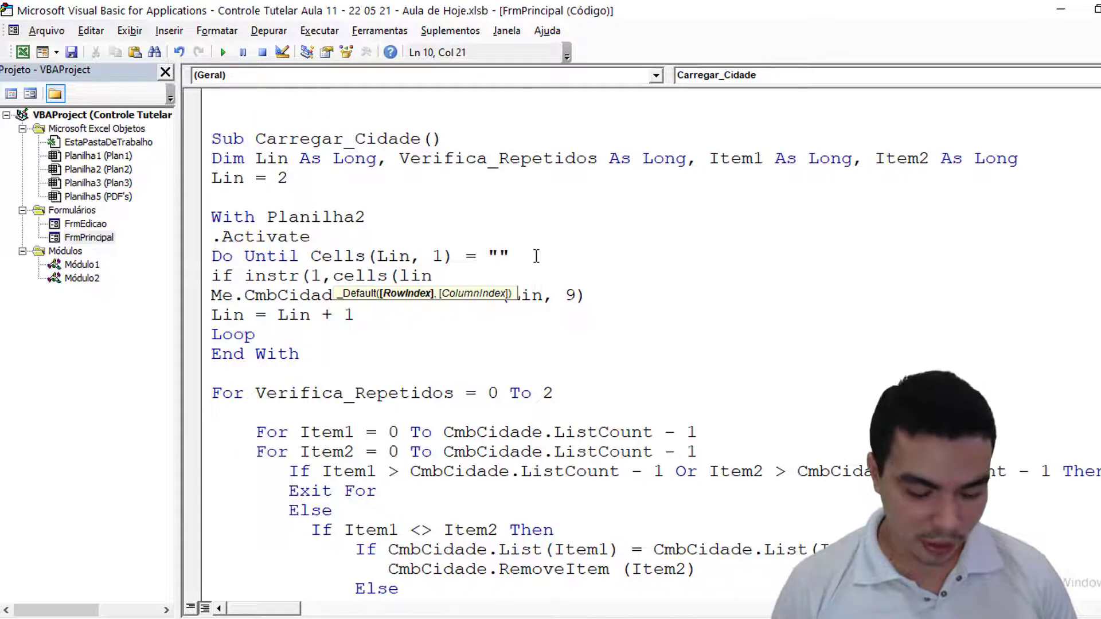
{"action": "type", "text": ",2"}
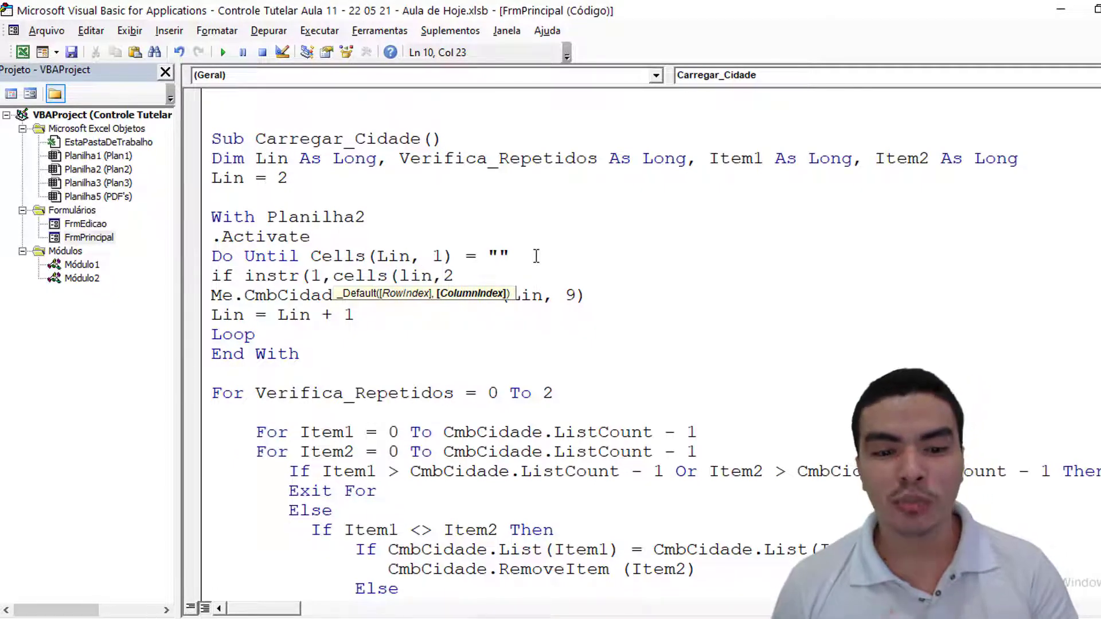
{"action": "type", "text": ")"}
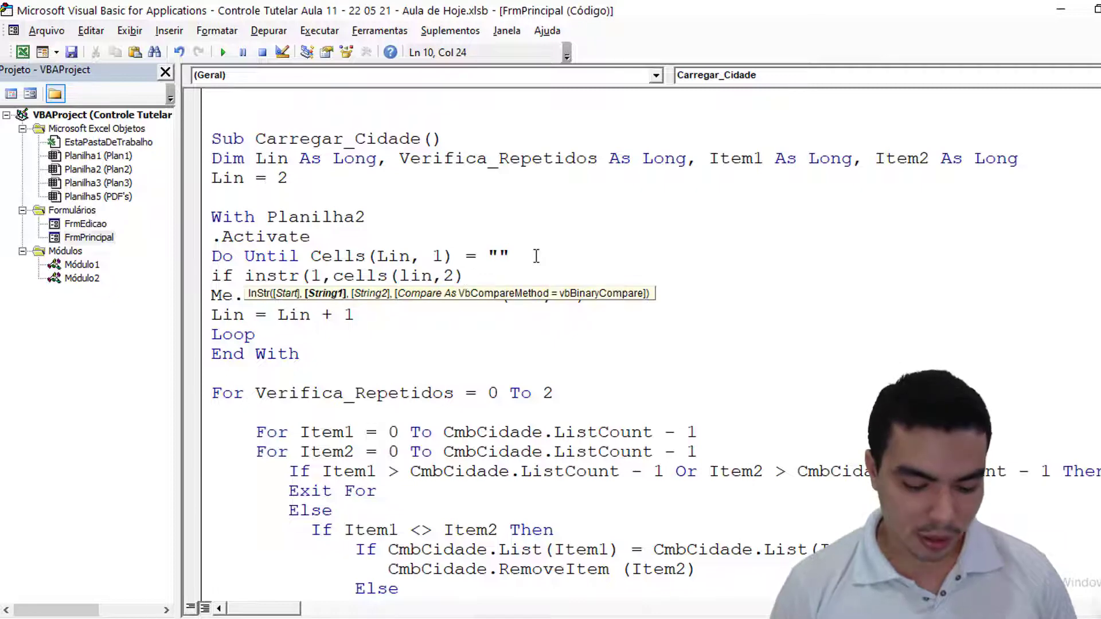
{"action": "type", "text": ","}
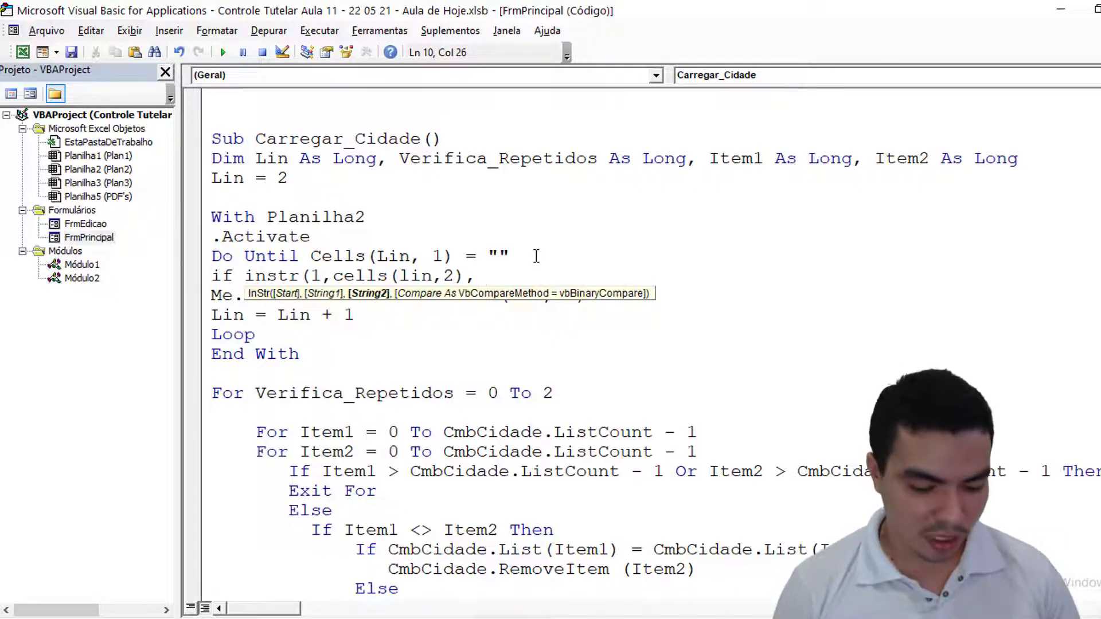
{"action": "type", "text": "me.txt"}
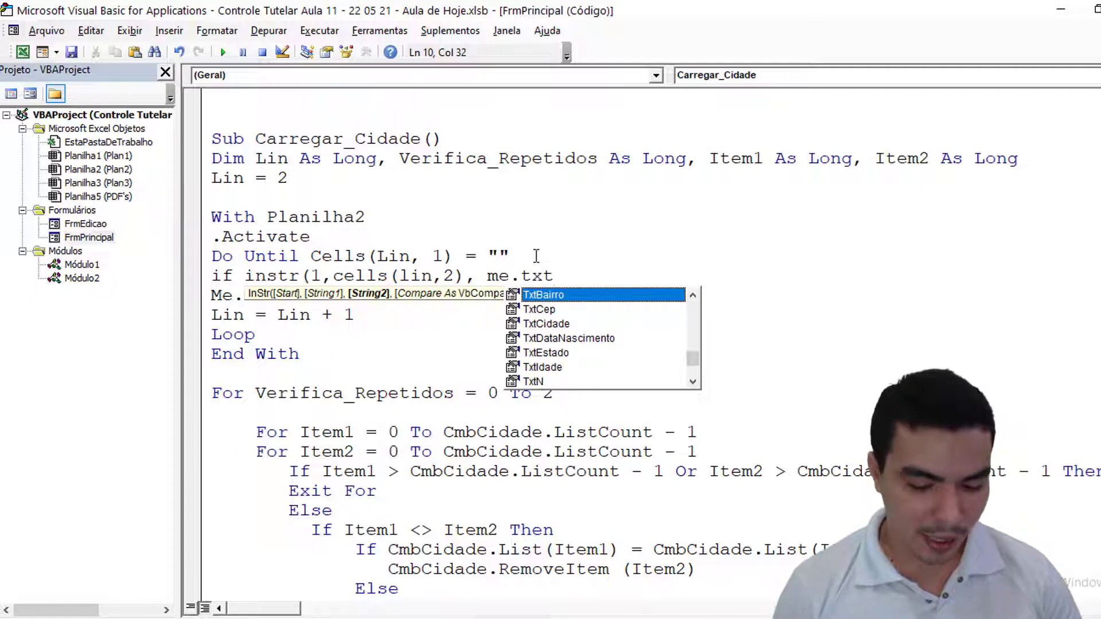
{"action": "type", "text": "p"}
{"action": "key", "text": "Tab"}
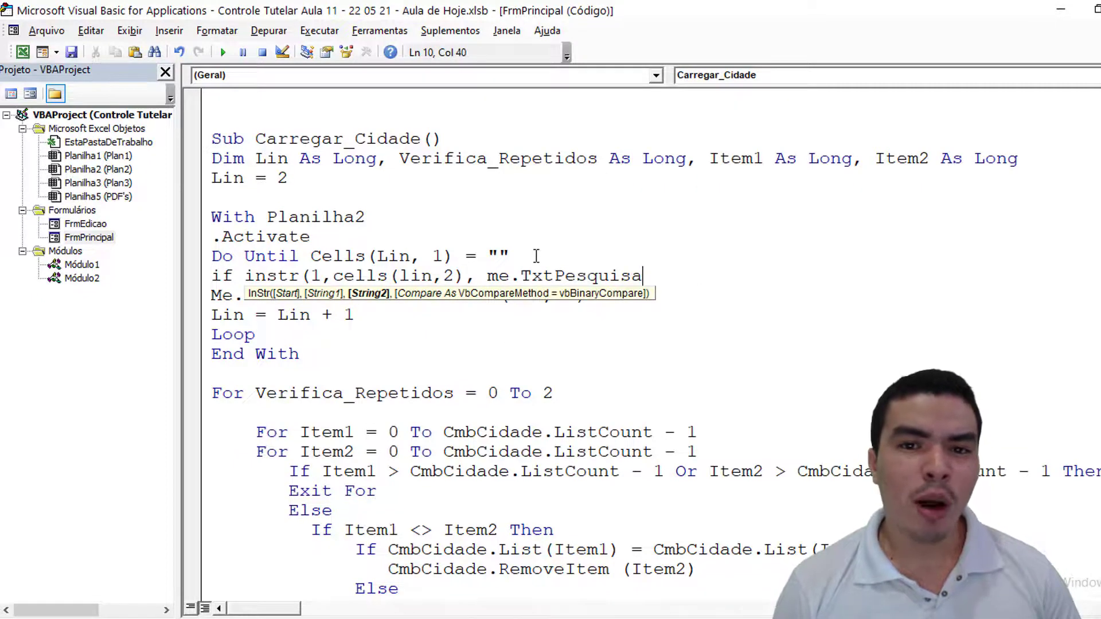
{"action": "type", "text": ".Tx"}
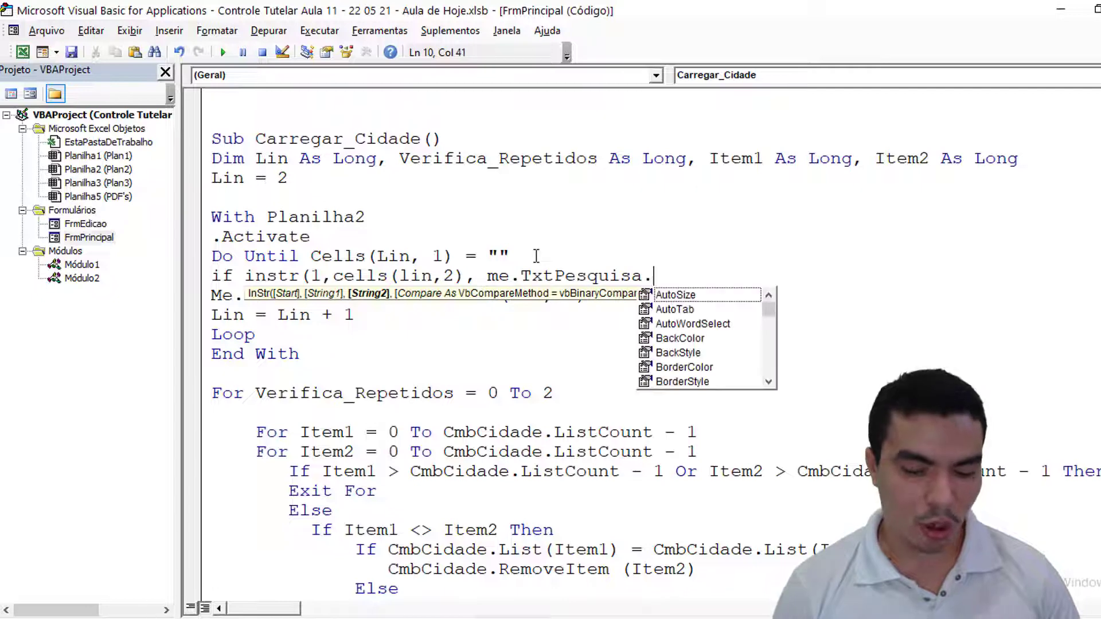
{"action": "type", "text": "tPe"}
{"action": "key", "text": "Tab"}
{"action": "type", "text": ")"}
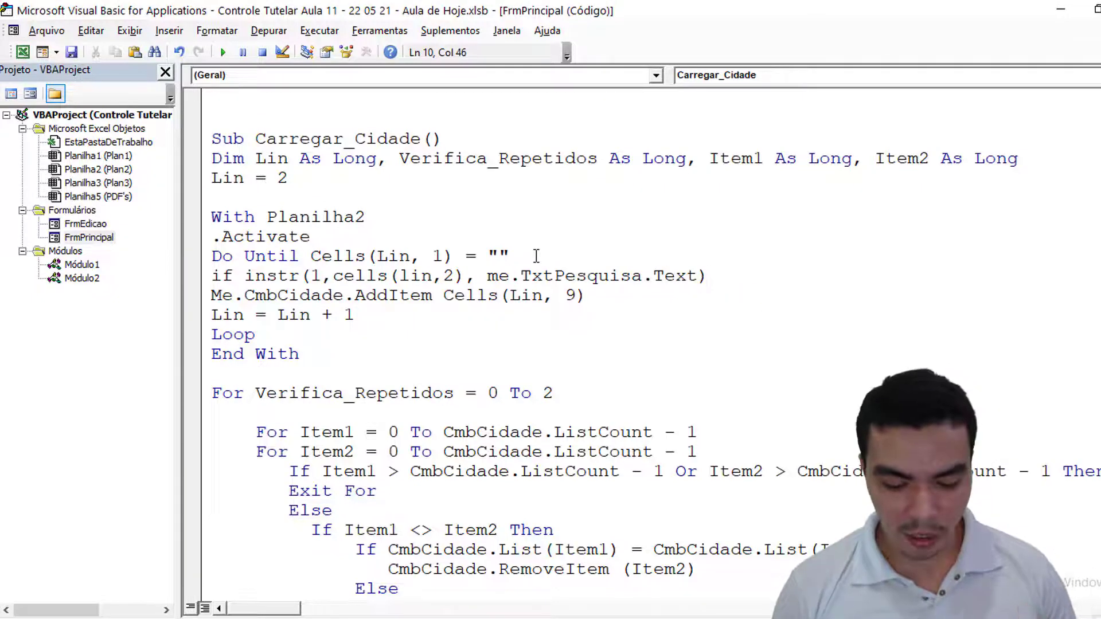
{"action": "type", "text": ">"}
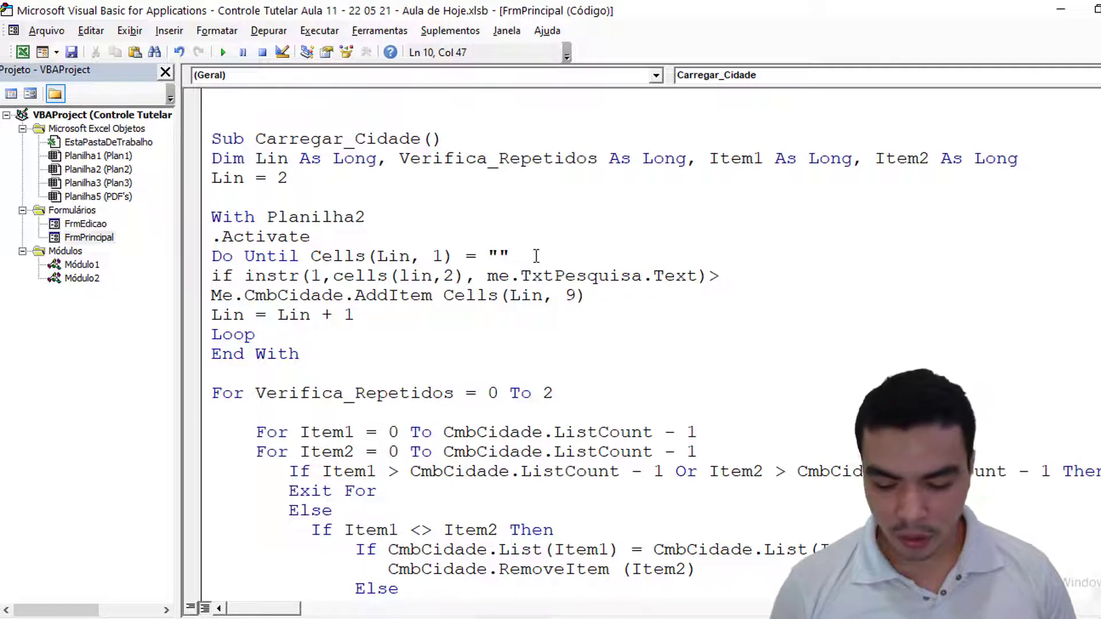
{"action": "type", "text": "0 then"}
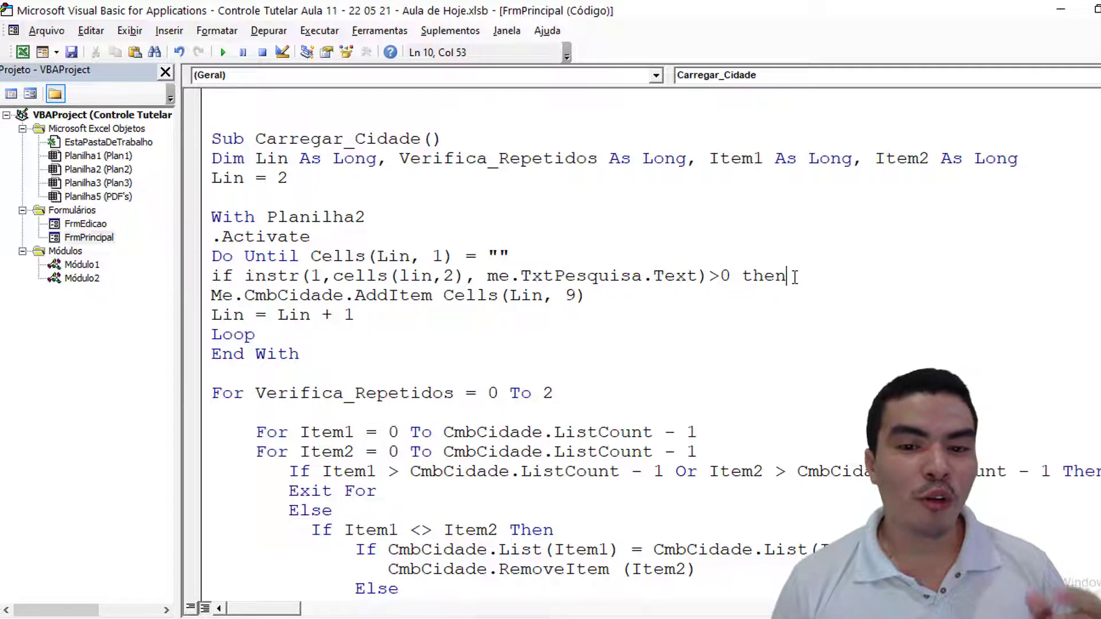
{"action": "left_click_drag", "start_coordinate": [676, 304], "coordinate": [207, 301]}
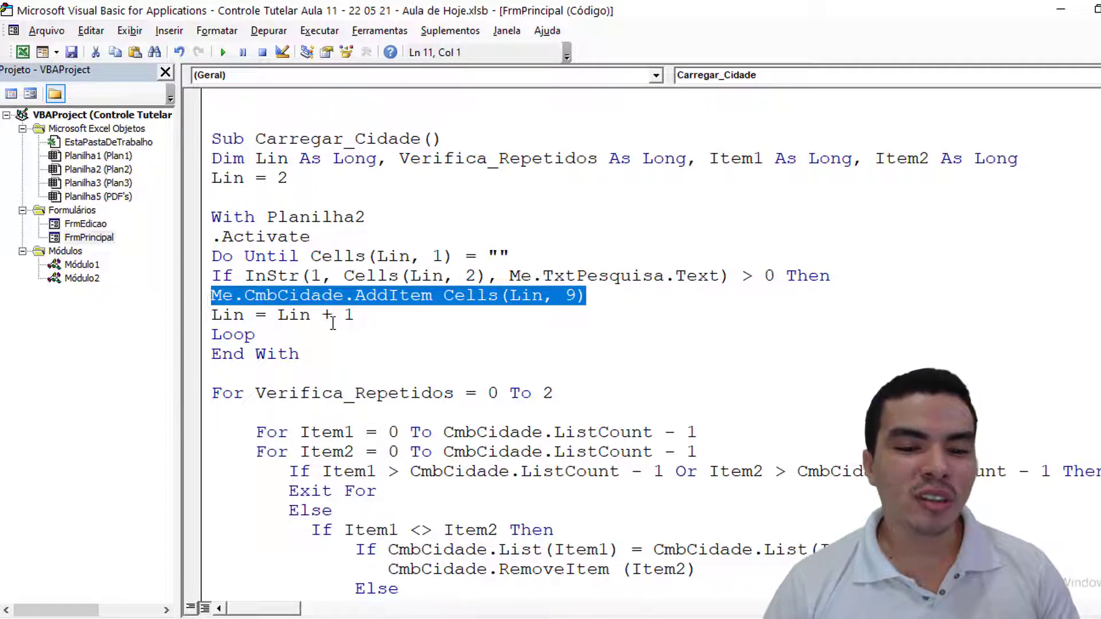
{"action": "left_click", "coordinate": [597, 300]}
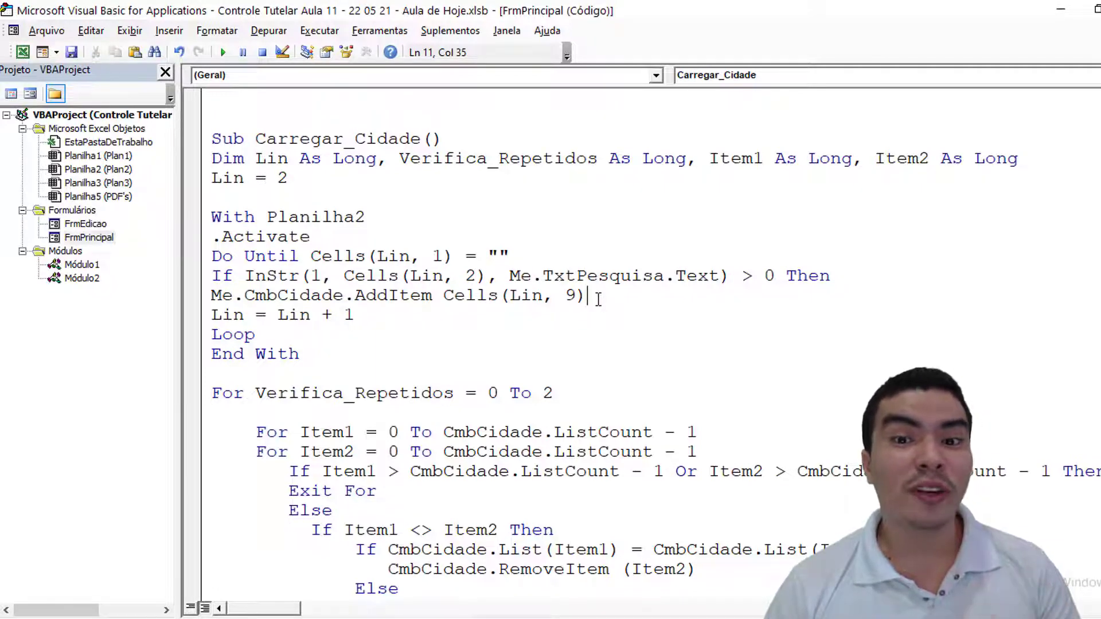
Step: Add End If after the Me.CmbCidade.AddItem Cells(Lin, 9) line, then highlight the conditioned AddItem
{"action": "key", "text": "Return"}
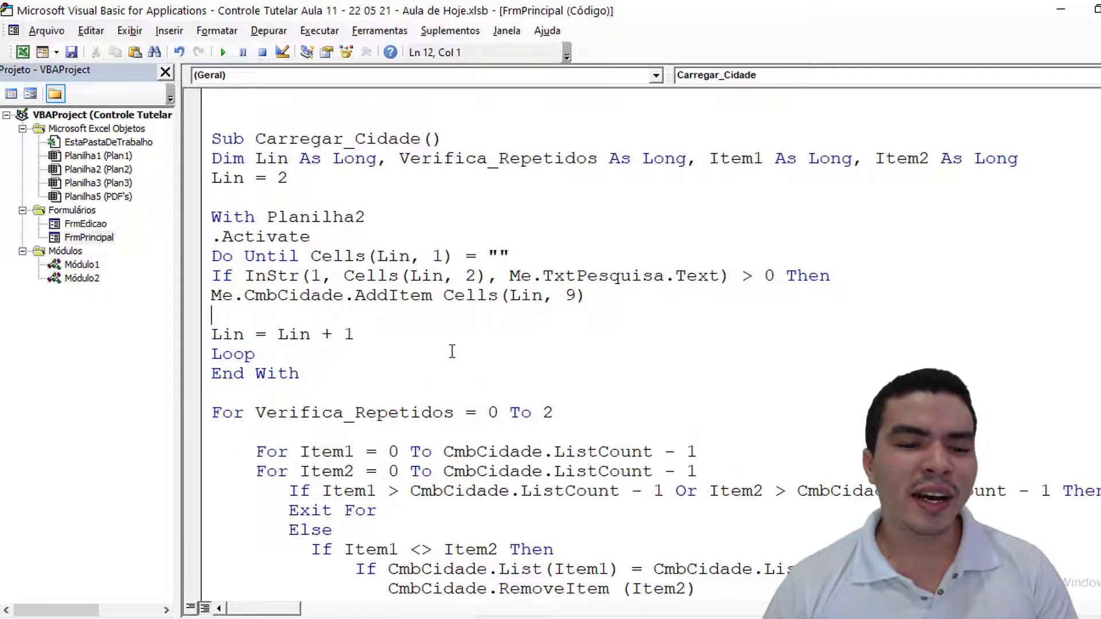
{"action": "type", "text": "en"}
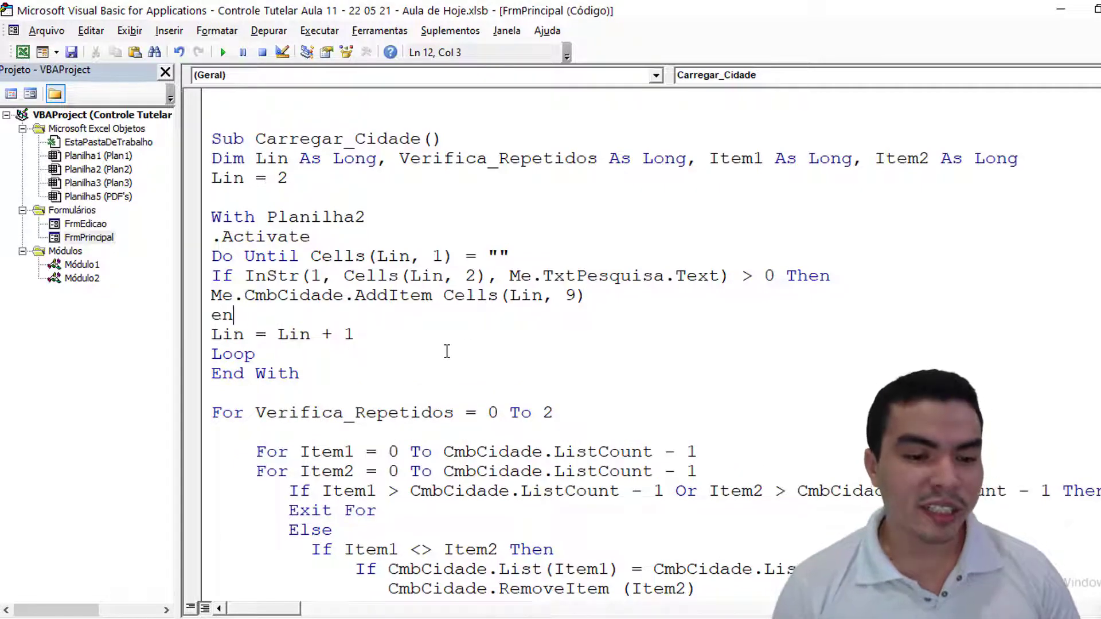
{"action": "type", "text": "d if"}
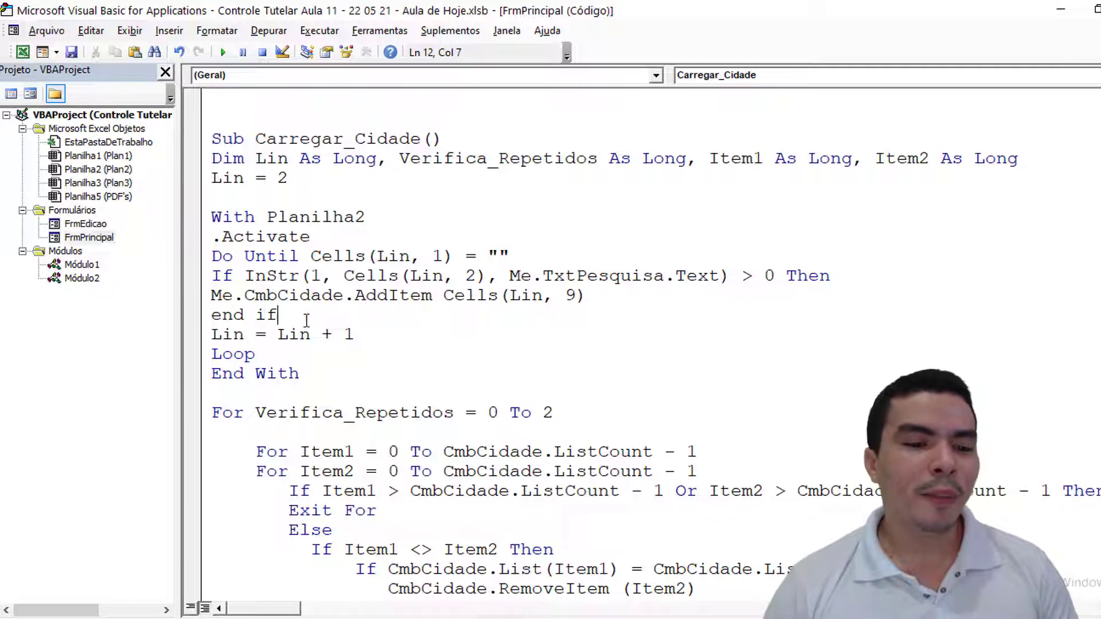
{"action": "double_click", "coordinate": [222, 276]}
{"action": "left_click", "coordinate": [345, 276]}
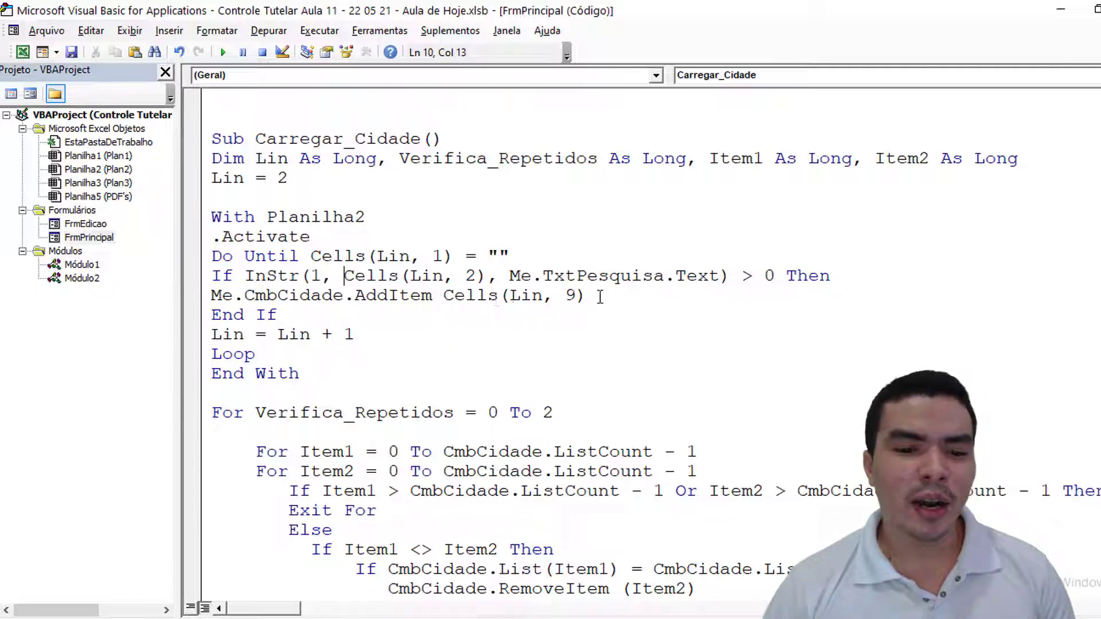
{"action": "left_click_drag", "start_coordinate": [600, 296], "coordinate": [236, 303]}
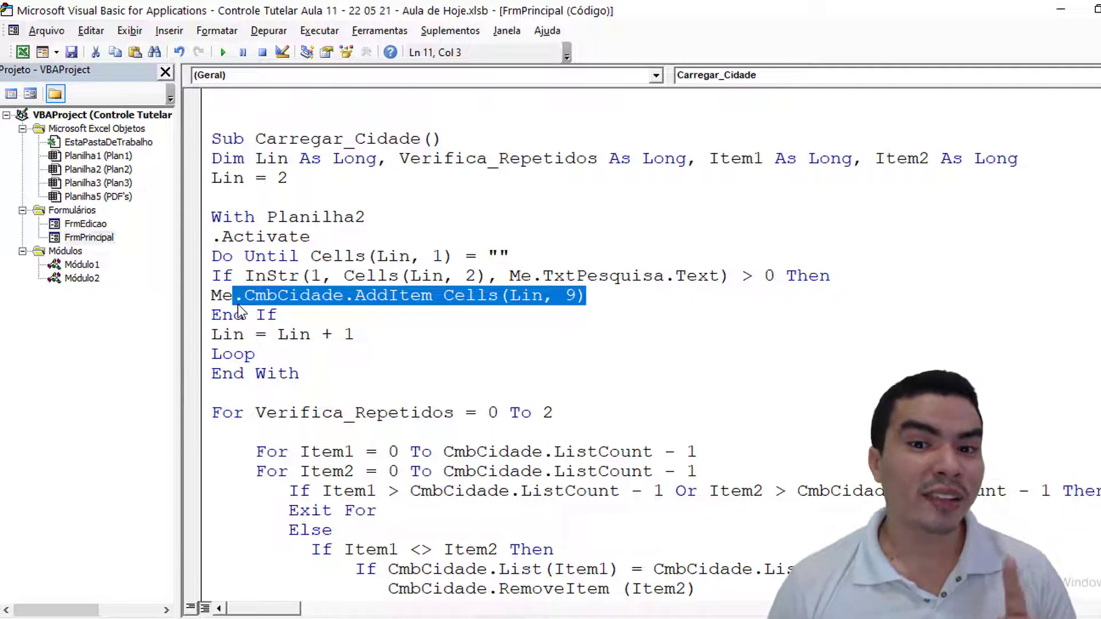
Step: Run the form and check the Cidade list before and after an empty name search
{"action": "left_click", "coordinate": [222, 52]}
{"action": "left_click", "coordinate": [736, 204]}
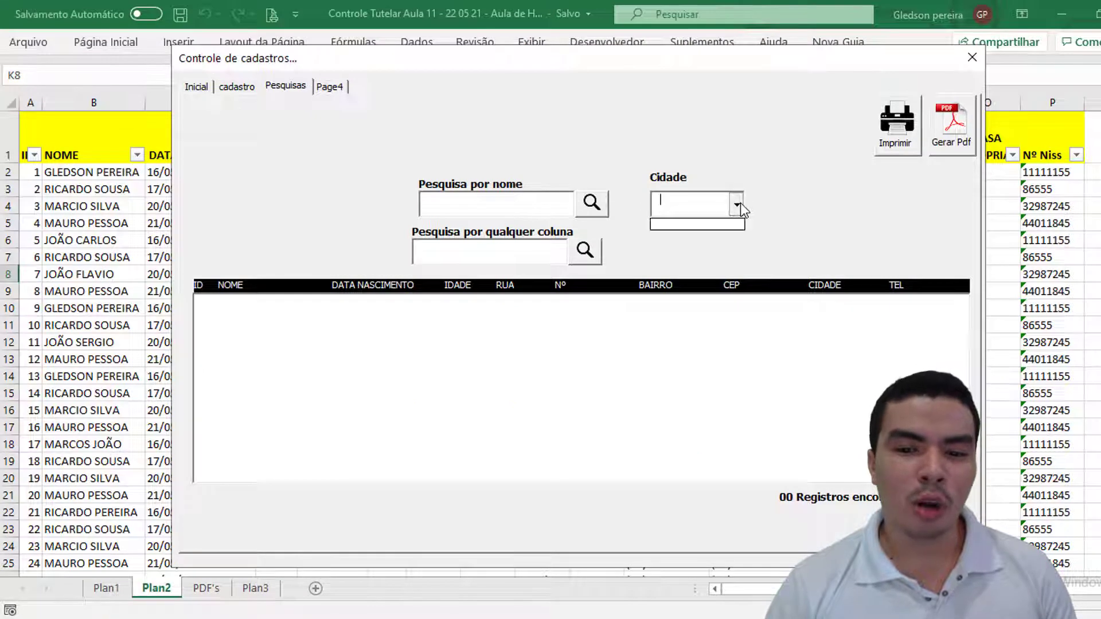
{"action": "left_click", "coordinate": [595, 210]}
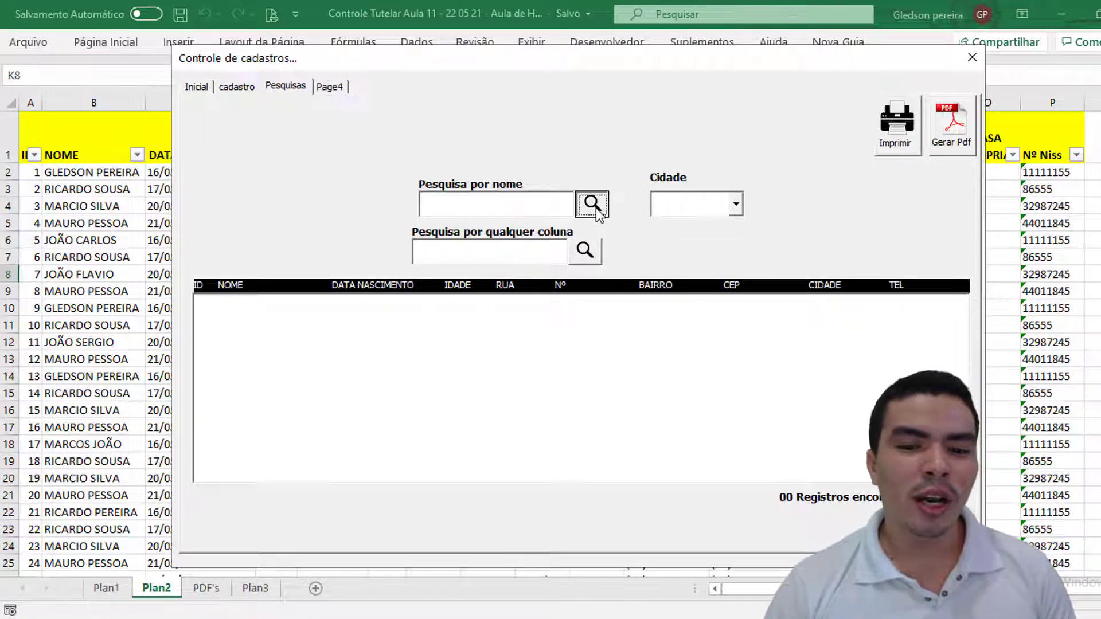
{"action": "left_click", "coordinate": [735, 208]}
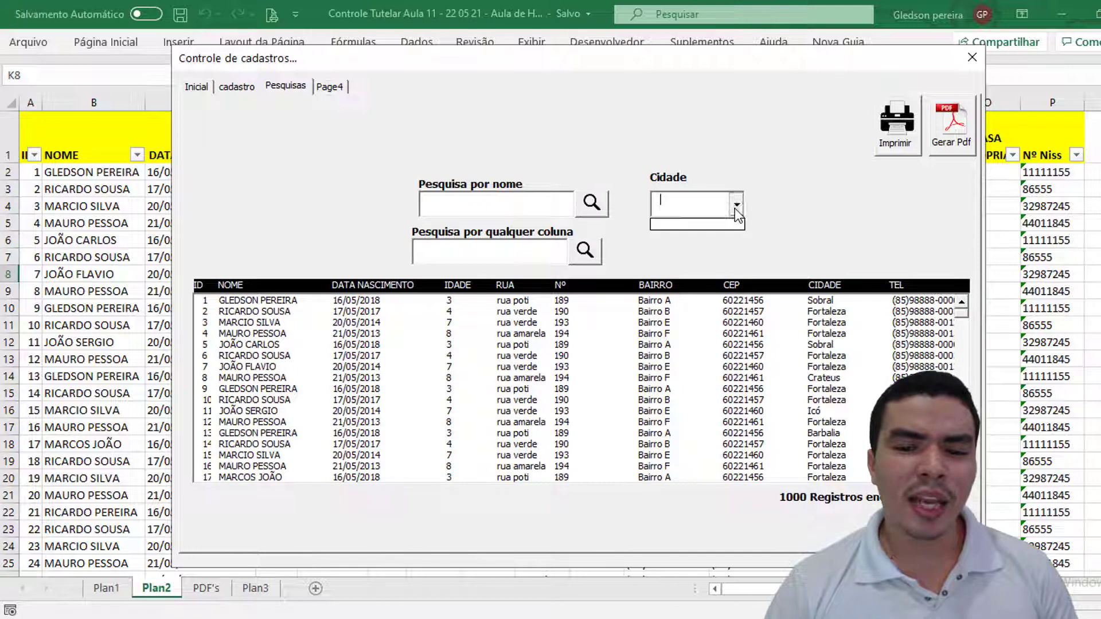
Step: Search names for JO and confirm Cidade offers only Sobral, Fortaleza and Icó
{"action": "left_click", "coordinate": [520, 205]}
{"action": "type", "text": "JO"}
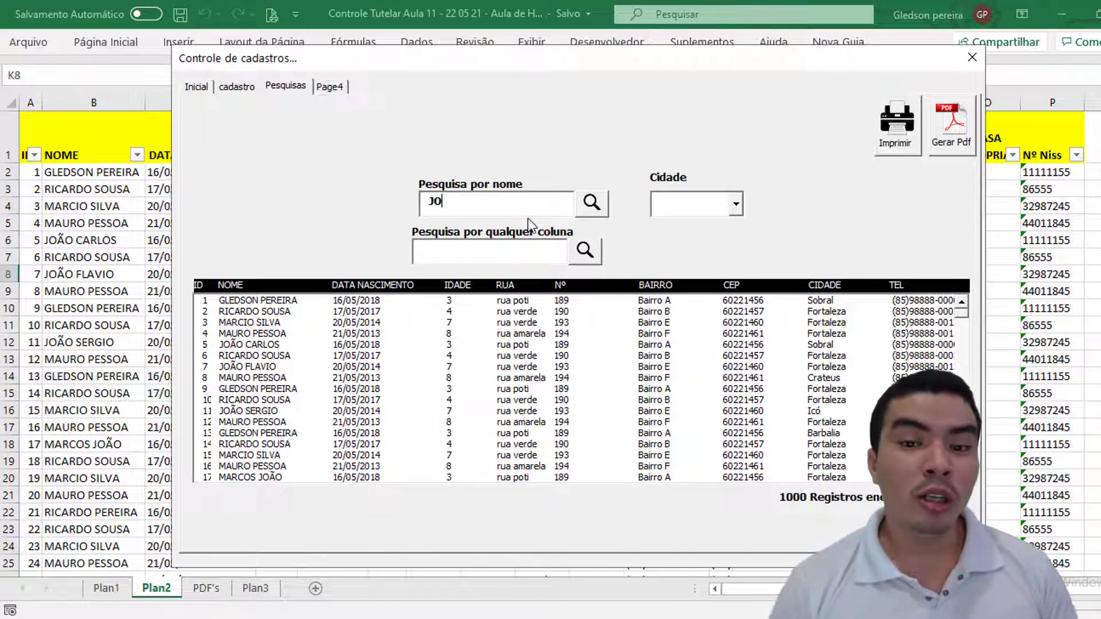
{"action": "left_click", "coordinate": [592, 205]}
{"action": "left_click", "coordinate": [737, 205]}
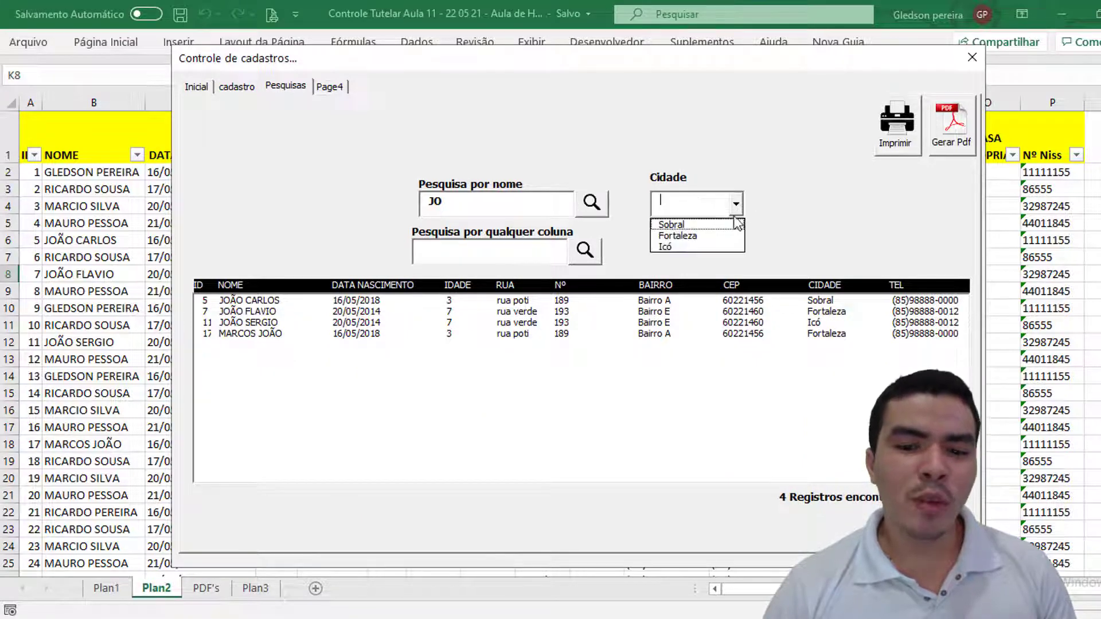